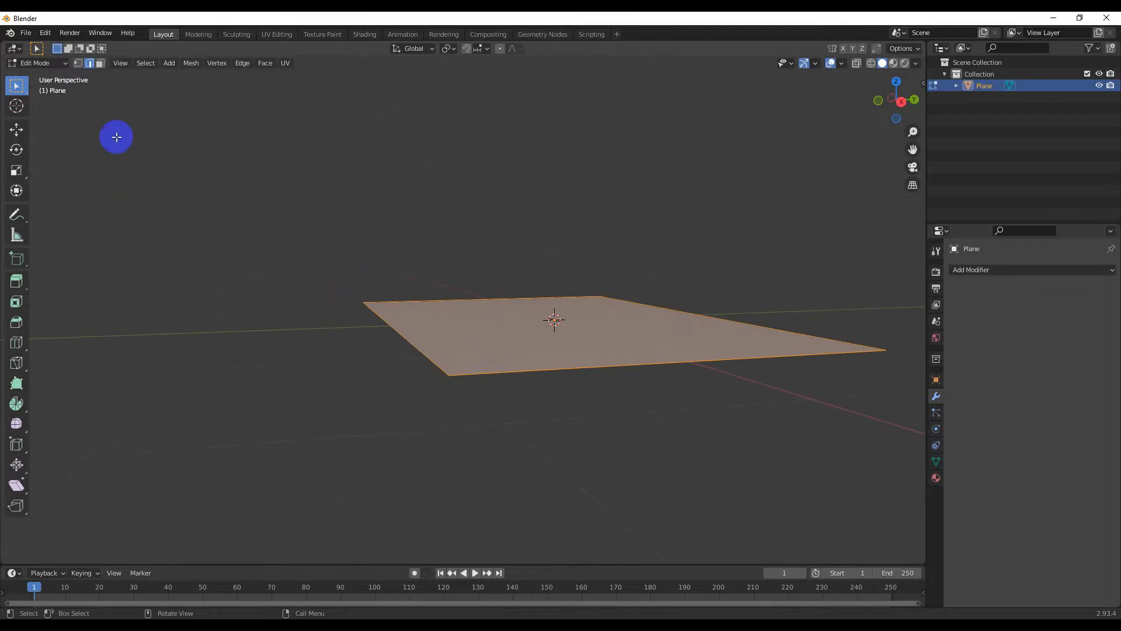
# - Extrude the plane's face in the front view to turn it into a solid sheet
pyautogui.press('KP_1')
pyautogui.scroll(5, 462, 343)
pyautogui.scroll(3, 457, 355)
pyautogui.keyDown('shift'); pyautogui.moveTo(274, 350); pyautogui.dragTo(485, 383, button='middle'); pyautogui.keyUp('shift')
pyautogui.press('e')
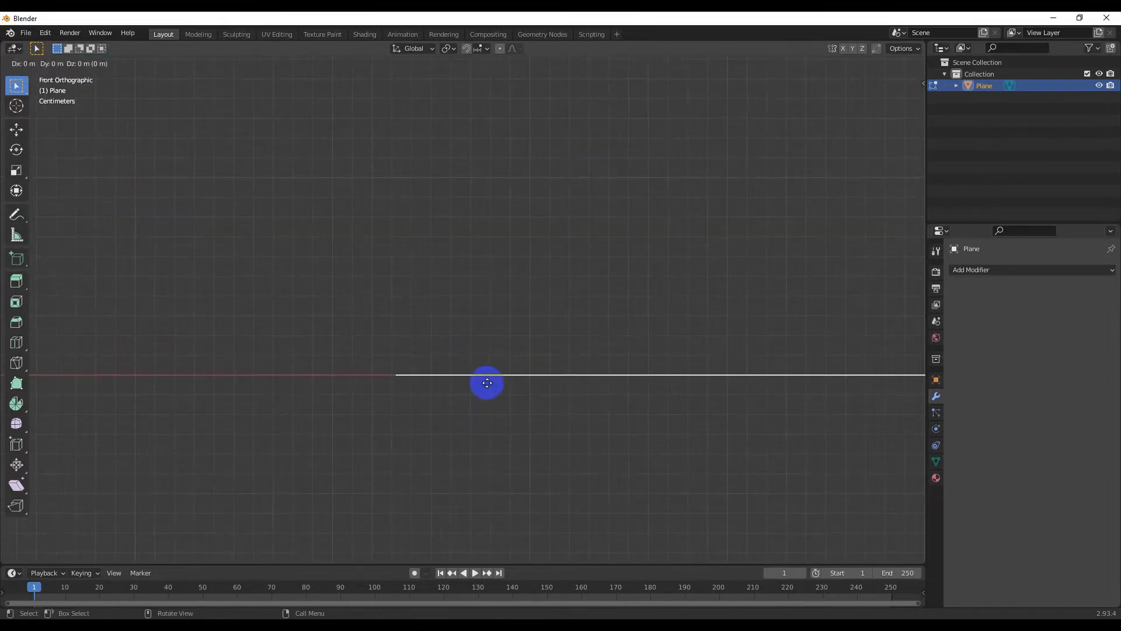
pyautogui.click(511, 360)
# - Move the extruded face along Z so the sheet becomes paper-thin, and return to Object Mode
pyautogui.scroll(4, 493, 373)
pyautogui.keyDown('shift'); pyautogui.moveTo(473, 394); pyautogui.dragTo(611, 389, button='middle'); pyautogui.keyUp('shift')
pyautogui.scroll(3, 482, 365)
pyautogui.press('g')
pyautogui.press('z')
pyautogui.click(507, 326)
pyautogui.scroll(-6, 503, 338)
pyautogui.press('Tab')
# - Duplicate the thin sheet along Z in the front view, placing the copy just above the original
pyautogui.scroll(-3, 572, 384)
pyautogui.scroll(-4, 610, 385)
pyautogui.press('KP_7')
pyautogui.scroll(-1, 587, 376)
pyautogui.keyDown('shift'); pyautogui.moveTo(672, 332); pyautogui.dragTo(507, 364, button='middle'); pyautogui.keyUp('shift')
pyautogui.press('KP_1')
pyautogui.scroll(3, 519, 345)
pyautogui.press('KP_1')
pyautogui.scroll(3, 500, 352)
pyautogui.hotkey('shift', 'd')
pyautogui.press('z')
pyautogui.click(512, 405)
# - Duplicate both sheets along Z and stack the copies directly above them
pyautogui.scroll(3, 506, 403)
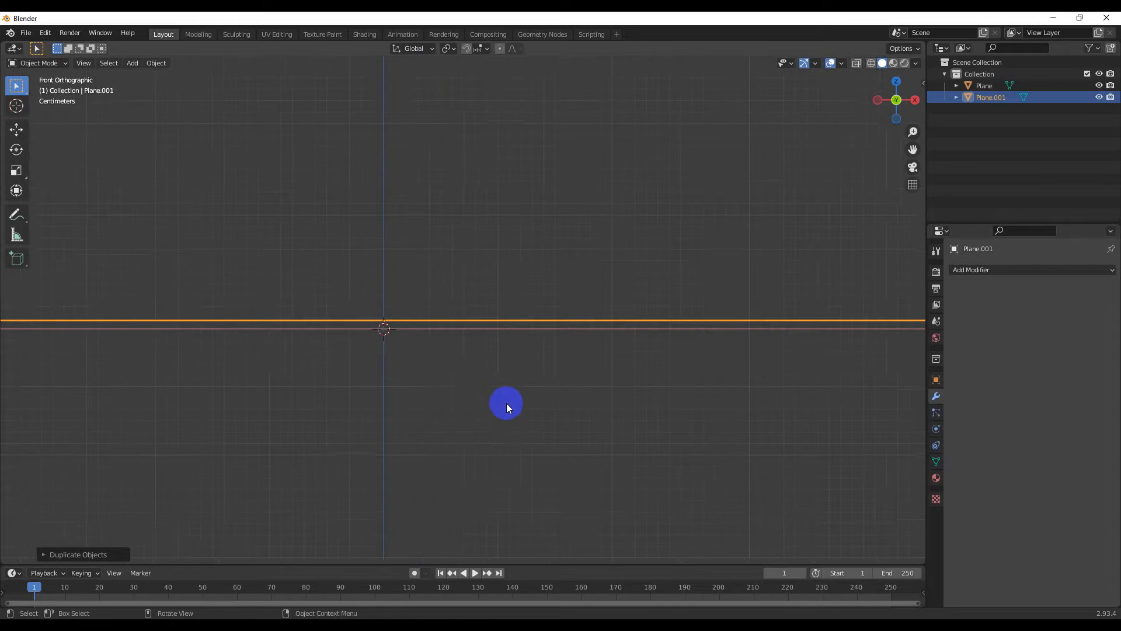
pyautogui.keyDown('shift'); pyautogui.moveTo(445, 374); pyautogui.dragTo(507, 376, button='middle'); pyautogui.keyUp('shift')
pyautogui.scroll(2, 507, 376)
pyautogui.press('a')
pyautogui.scroll(-2, 518, 385)
pyautogui.hotkey('shift', 'd')
pyautogui.press('z')
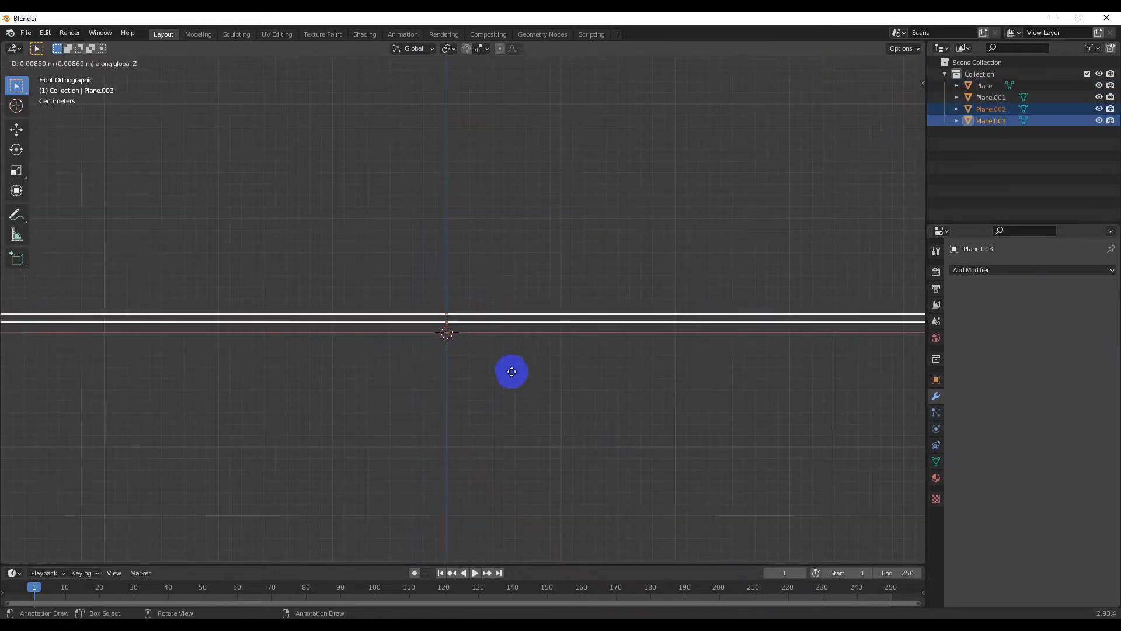
pyautogui.click(532, 278)
# - Duplicate all four sheets along Z and place the copies directly on top to make a stack of eight
pyautogui.press('a')
pyautogui.hotkey('shift', 'd')
pyautogui.press('z')
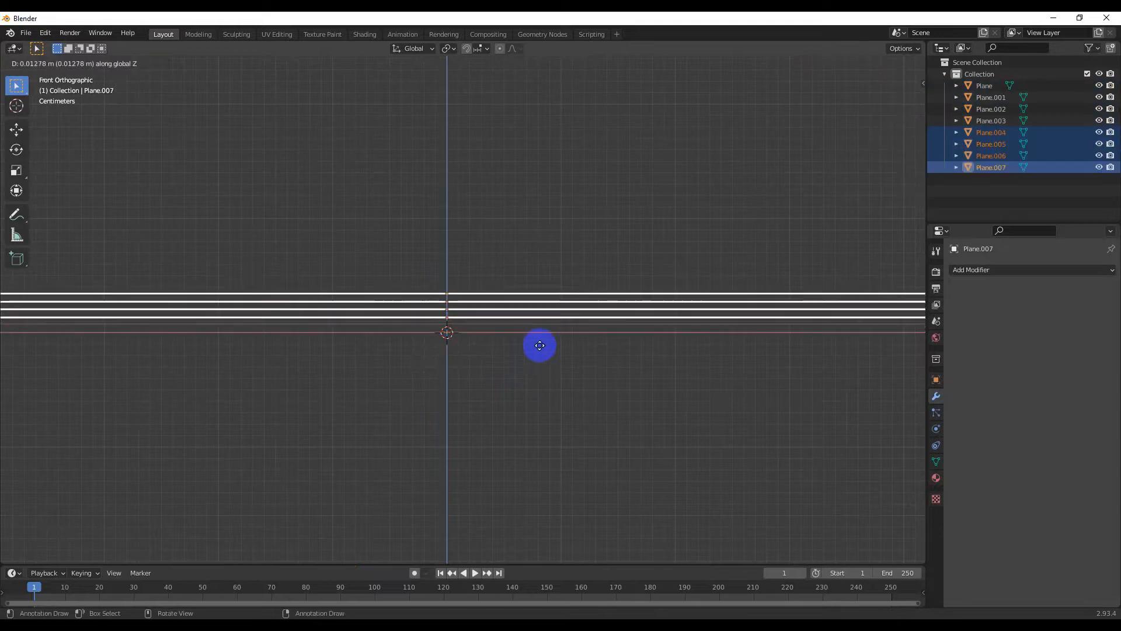
pyautogui.click(542, 394)
pyautogui.moveTo(541, 393)
pyautogui.mouseDown(button='middle')
pyautogui.moveTo(493, 395)
pyautogui.moveTo(584, 408)
pyautogui.moveTo(543, 376)
pyautogui.mouseUp(button='middle')
# - Select the narrow front side face of the top sheet and snap the 3D cursor to it
pyautogui.hotkey('alt', 'a')
pyautogui.click(626, 419)
pyautogui.press('Tab')
pyautogui.moveTo(626, 418); pyautogui.dragTo(601, 408, button='middle')
pyautogui.click(594, 403)
pyautogui.scroll(-2, 587, 399)
pyautogui.scroll(-1, 514, 360)
pyautogui.scroll(1, 508, 359)
pyautogui.hotkey('shift', 's')
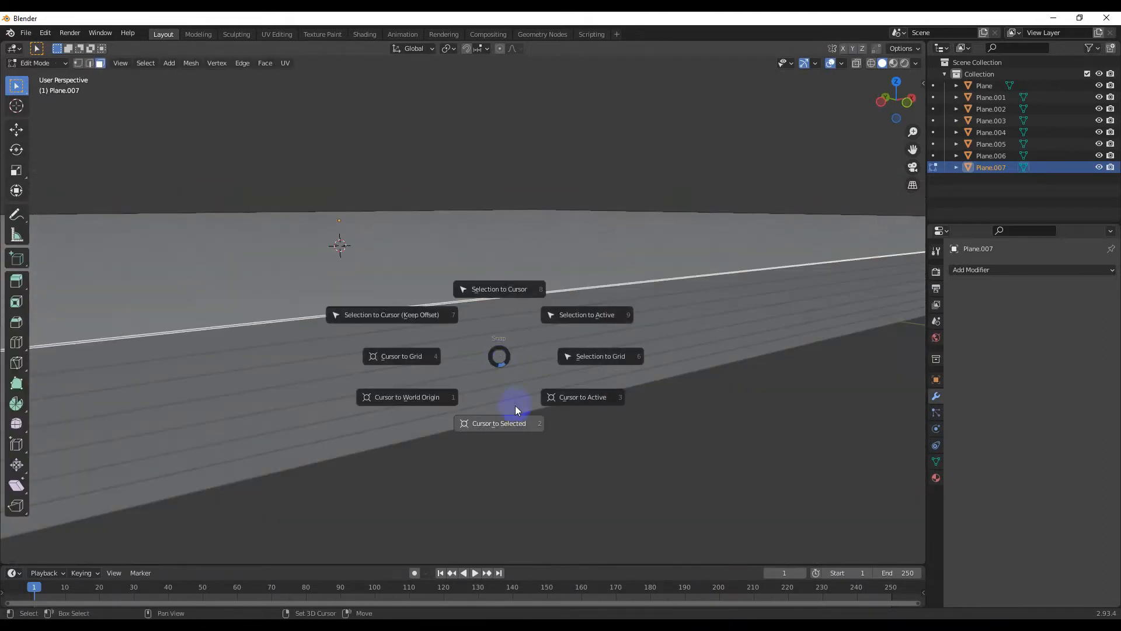
pyautogui.click(508, 420)
# - Set the top sheet's origin to the 3D cursor at its front edge
pyautogui.moveTo(508, 419); pyautogui.dragTo(632, 371, button='middle')
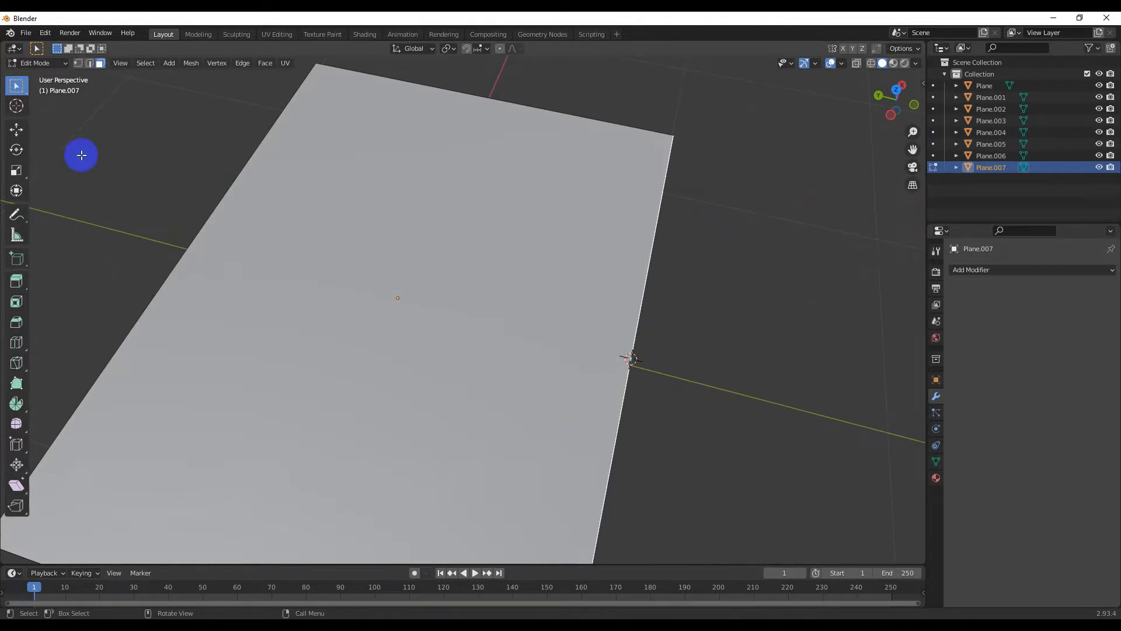
pyautogui.press('Tab')
pyautogui.click(542, 281)
pyautogui.click(156, 63)
pyautogui.moveTo(251, 88)
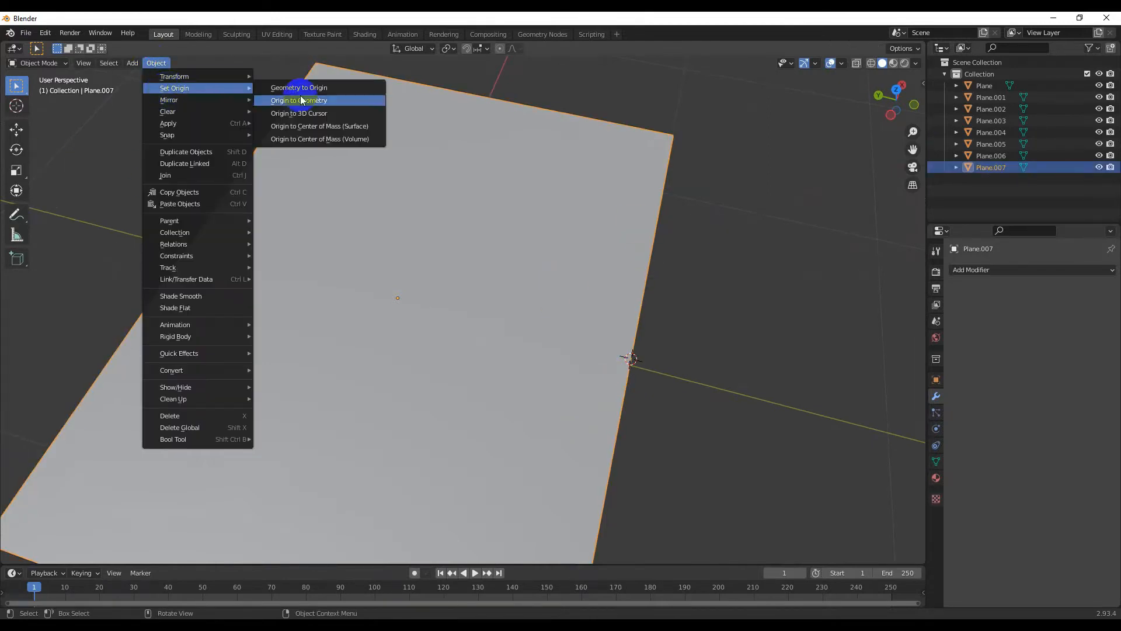
pyautogui.click(299, 113)
# - Rotate the top sheet open about its front edge in the right side view
pyautogui.scroll(-4, 416, 177)
pyautogui.moveTo(417, 178); pyautogui.dragTo(467, 159, button='middle')
pyautogui.click(468, 159)
pyautogui.scroll(2, 558, 307)
pyautogui.moveTo(558, 307); pyautogui.dragTo(482, 335, button='middle')
pyautogui.click(493, 291)
pyautogui.press('KP_3')
pyautogui.scroll(4, 493, 291)
pyautogui.scroll(-3, 481, 334)
pyautogui.press('r')
pyautogui.click(559, 306)
pyautogui.moveTo(558, 306); pyautogui.dragTo(345, 310, button='middle')
pyautogui.click(628, 257)
pyautogui.moveTo(627, 257); pyautogui.dragTo(503, 274, button='middle')
# - Add a NURBS path at the 3D cursor, working in the top view
pyautogui.press('KP_7')
pyautogui.scroll(1, 450, 296)
pyautogui.hotkey('shift', 'a')
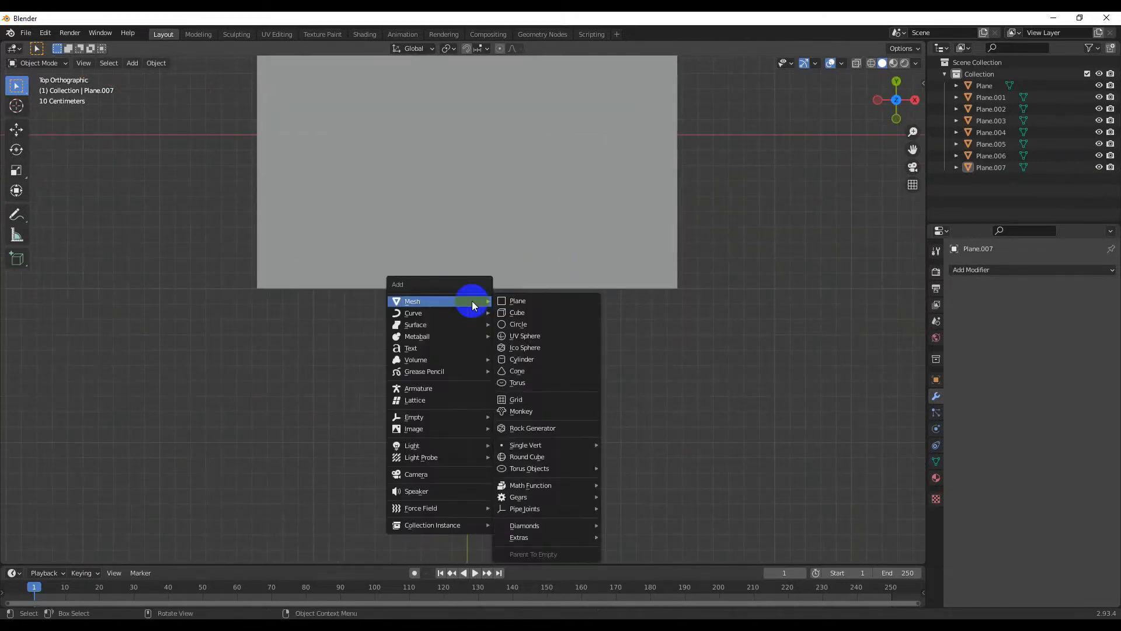
pyautogui.moveTo(432, 313)
pyautogui.click(514, 363)
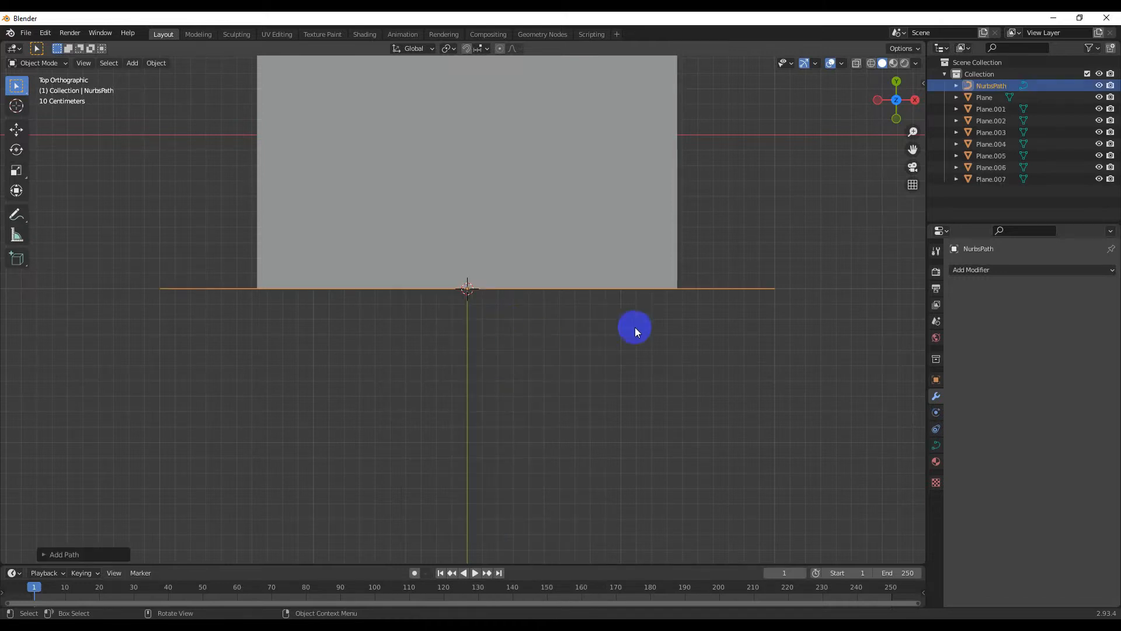
# - Scale the path to slightly wider than the sheets and move it along Y just in front of their edge
pyautogui.press('s')
pyautogui.click(655, 317)
pyautogui.scroll(4, 517, 319)
pyautogui.keyDown('shift'); pyautogui.moveTo(518, 318); pyautogui.dragTo(518, 312, button='middle'); pyautogui.keyUp('shift')
pyautogui.press('g')
pyautogui.press('y')
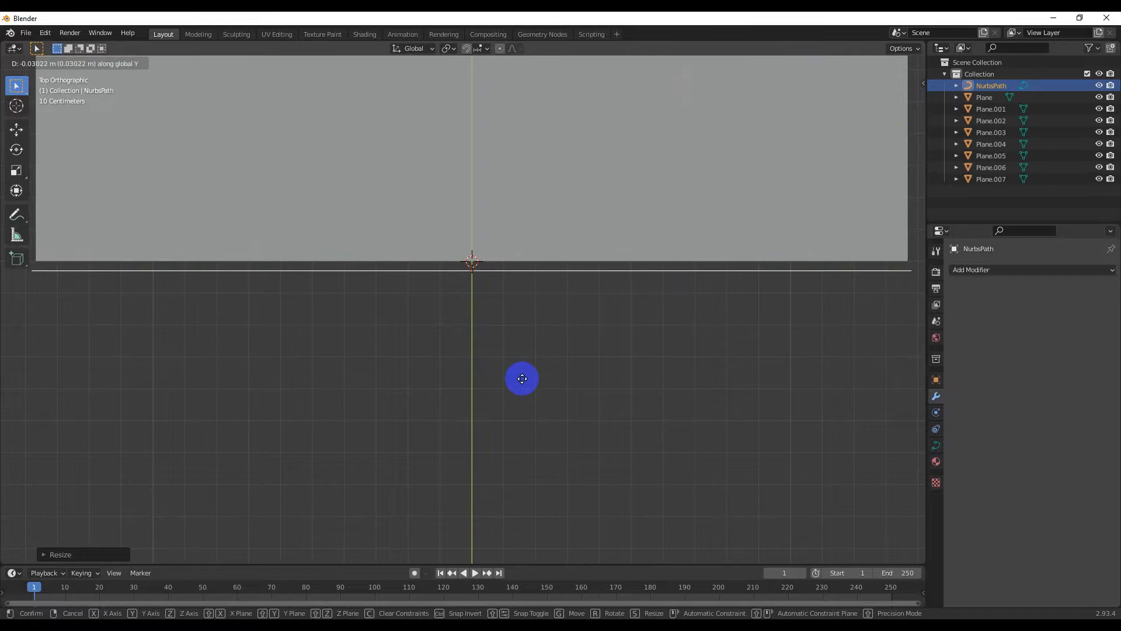
pyautogui.click(515, 354)
# - Subdivide the path three times in Edit Mode to add more control points
pyautogui.scroll(1, 495, 314)
pyautogui.keyDown('shift'); pyautogui.moveTo(495, 314); pyautogui.dragTo(508, 328, button='middle'); pyautogui.keyUp('shift')
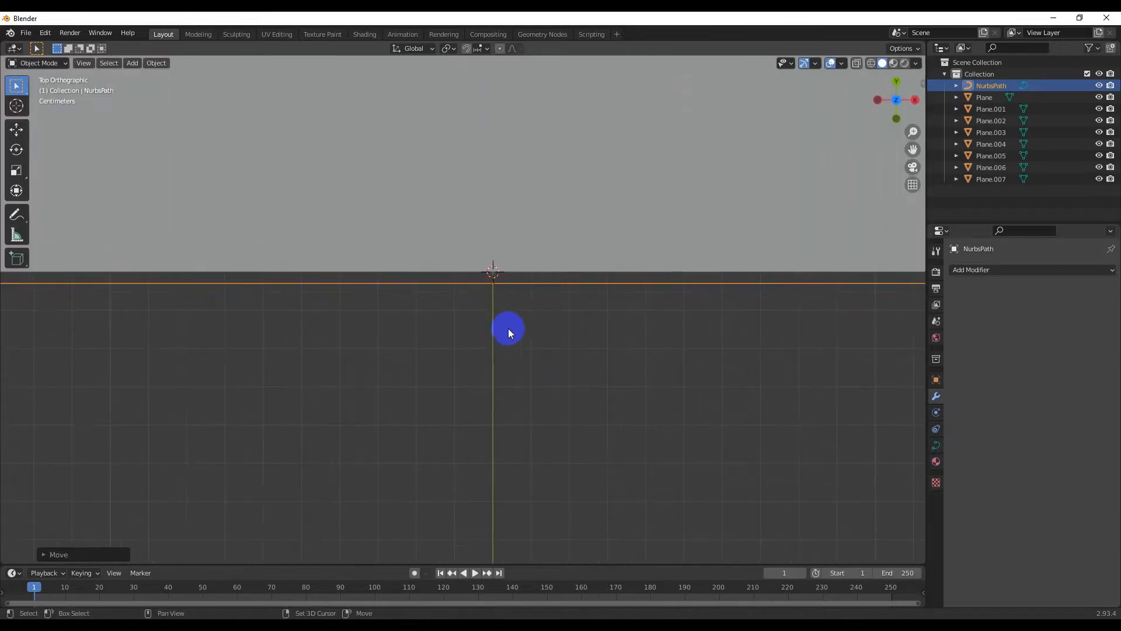
pyautogui.press('Tab')
pyautogui.rightClick(518, 282)
pyautogui.click(519, 283)
pyautogui.rightClick(526, 285)
pyautogui.click(507, 285)
pyautogui.rightClick(526, 283)
pyautogui.click(495, 285)
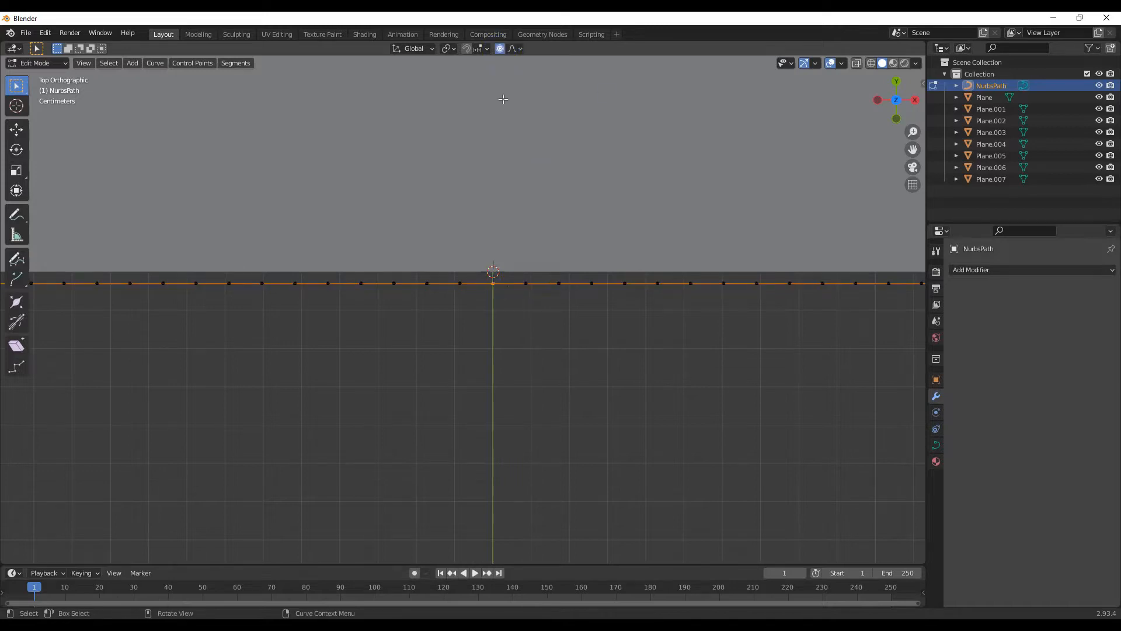
# - Pull the path's middle control point along Y away from the sheets, using smooth proportional editing with size 0.14
pyautogui.press('g')
pyautogui.scroll(15, 508, 291)
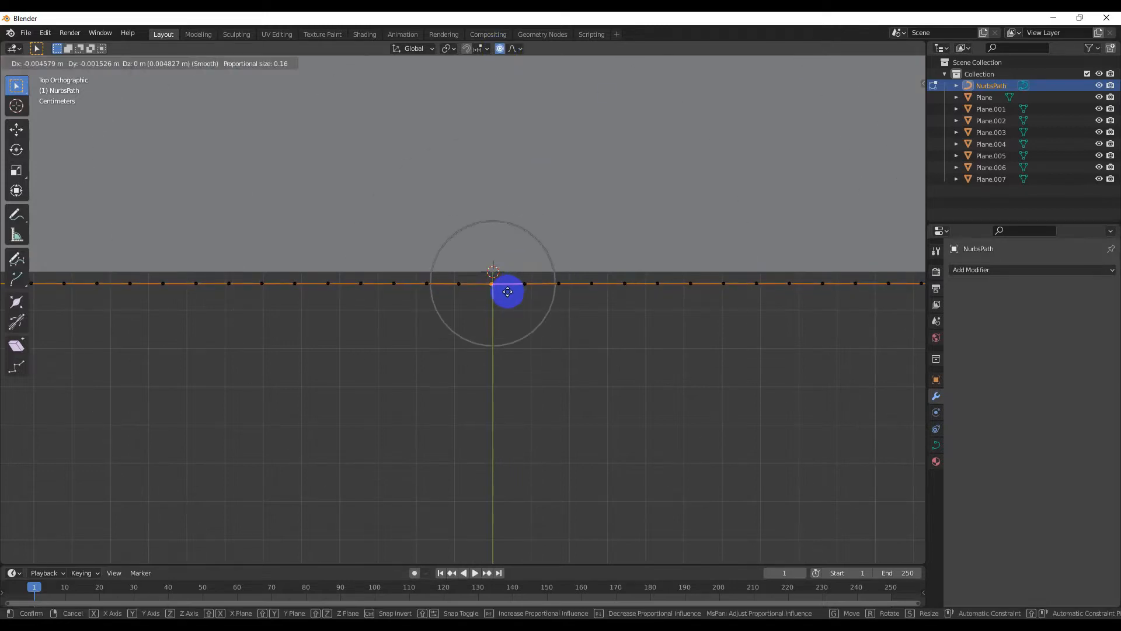
pyautogui.press('y')
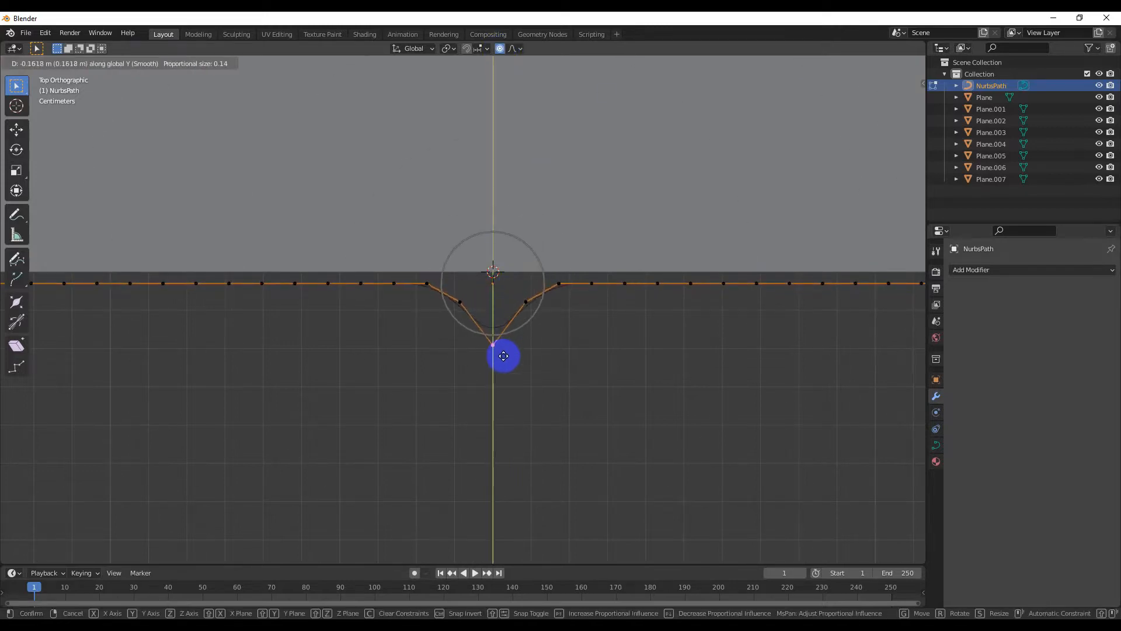
pyautogui.click(504, 365)
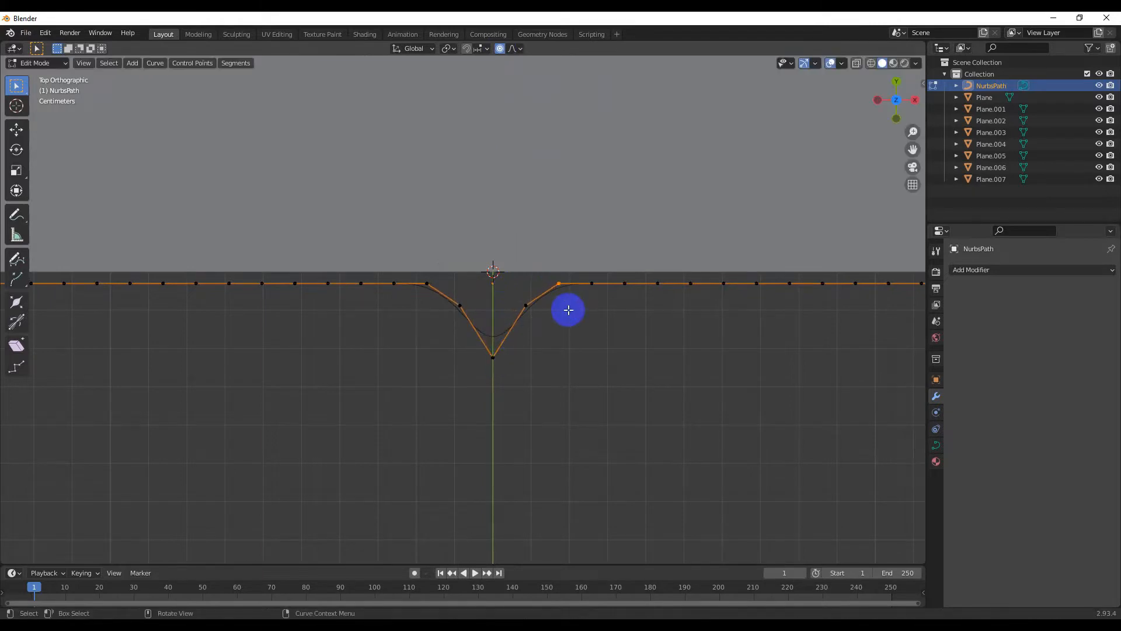
# - Move the control points at the two upper corners of the bump inward along X
pyautogui.press('g')
pyautogui.press('x')
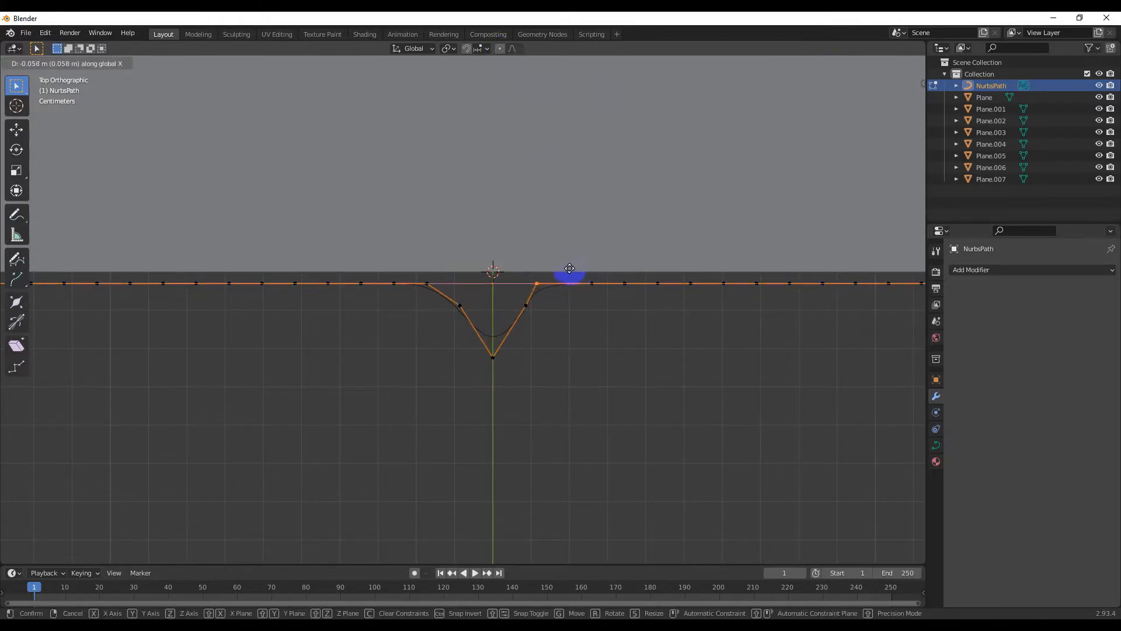
pyautogui.click(482, 298)
# - Subdivide both sloping sides of the bump and move the new control points outward along X
pyautogui.moveTo(458, 300); pyautogui.dragTo(501, 357)
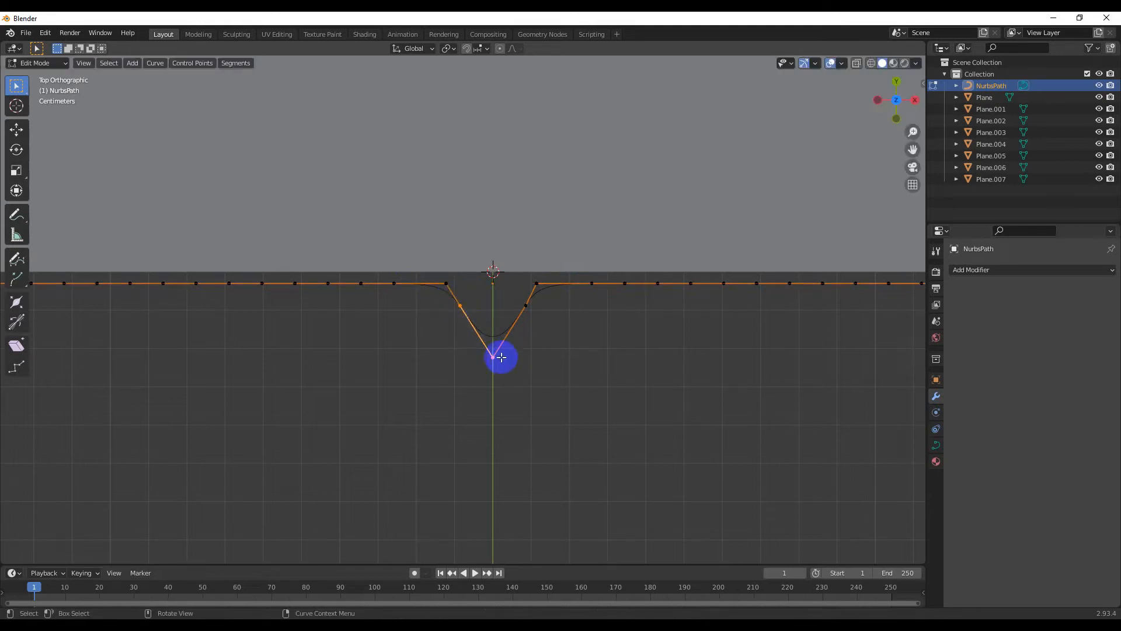
pyautogui.rightClick(513, 323)
pyautogui.moveTo(531, 316); pyautogui.dragTo(533, 343)
pyautogui.click(513, 321)
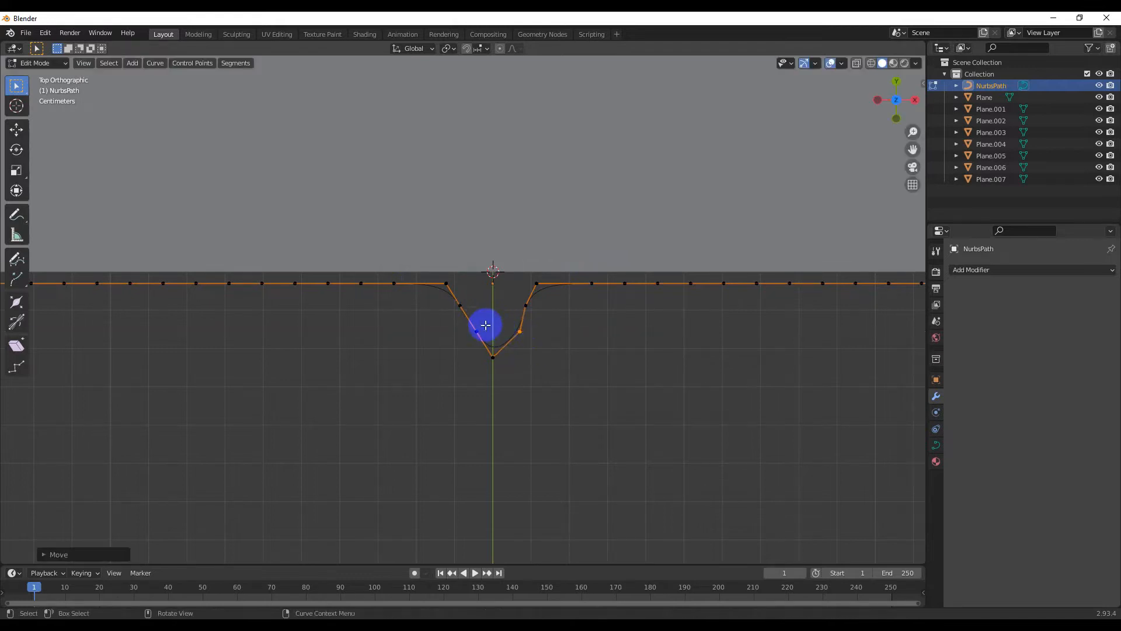
pyautogui.press('g')
pyautogui.press('x')
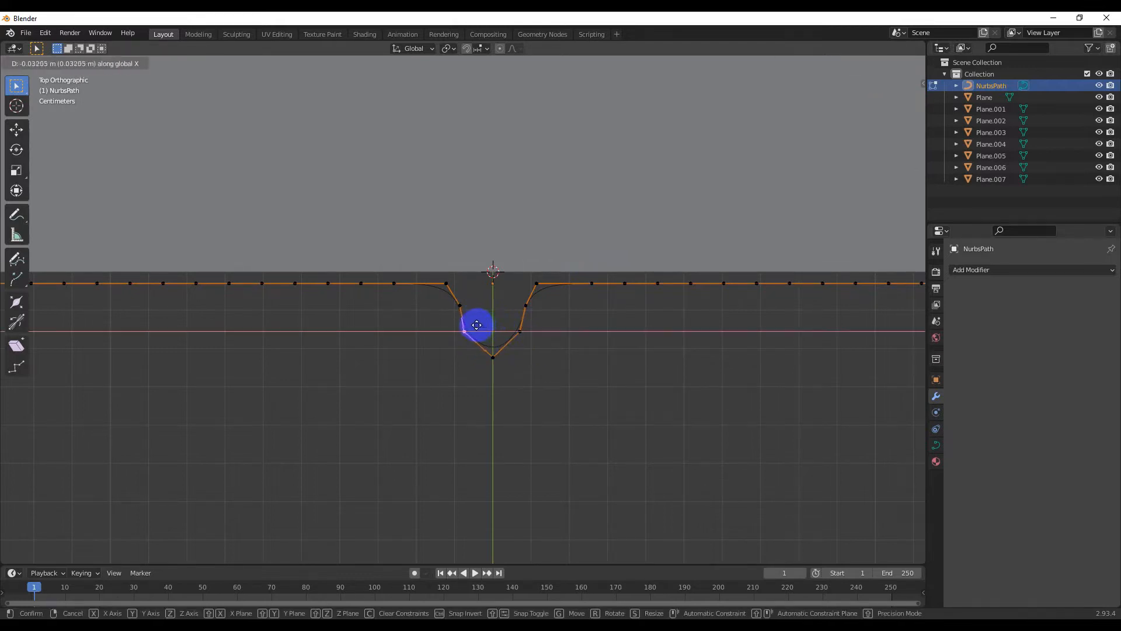
pyautogui.click(476, 325)
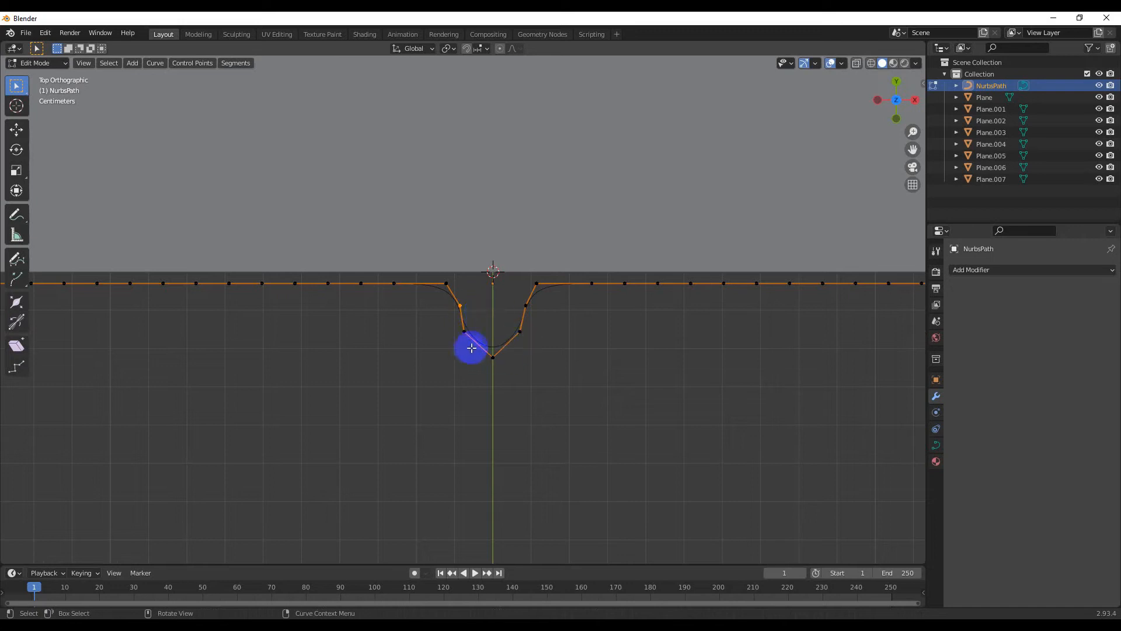
# - Reposition the lower control points of the bump to round it into an even hook shape
pyautogui.press('g')
pyautogui.click(509, 367)
pyautogui.press('g')
pyautogui.click(481, 343)
pyautogui.scroll(-5, 506, 304)
pyautogui.scroll(3, 520, 314)
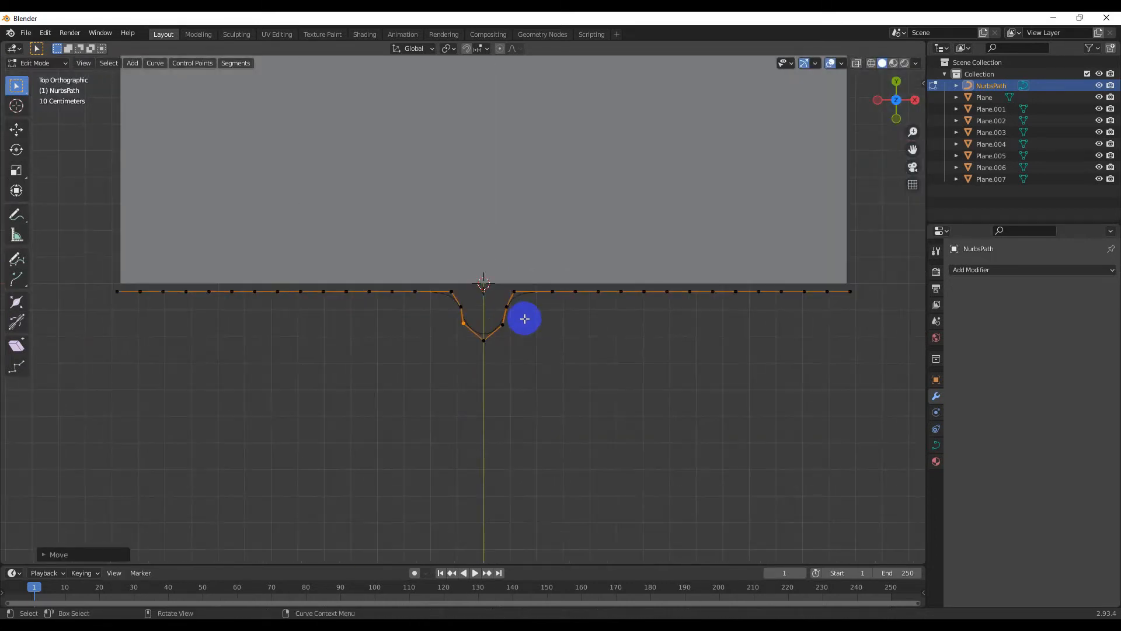
# - Leave Edit Mode and give the path a round bevel with a depth of 0.011 m
pyautogui.press('Tab')
pyautogui.moveTo(505, 321); pyautogui.dragTo(471, 328, button='middle')
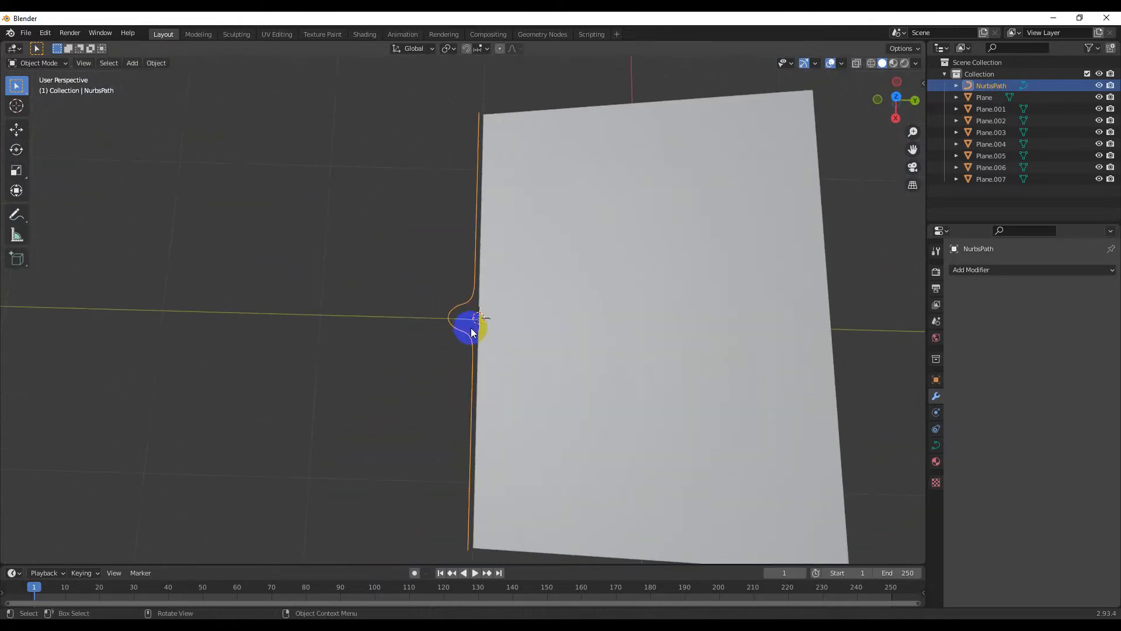
pyautogui.press('KP_7')
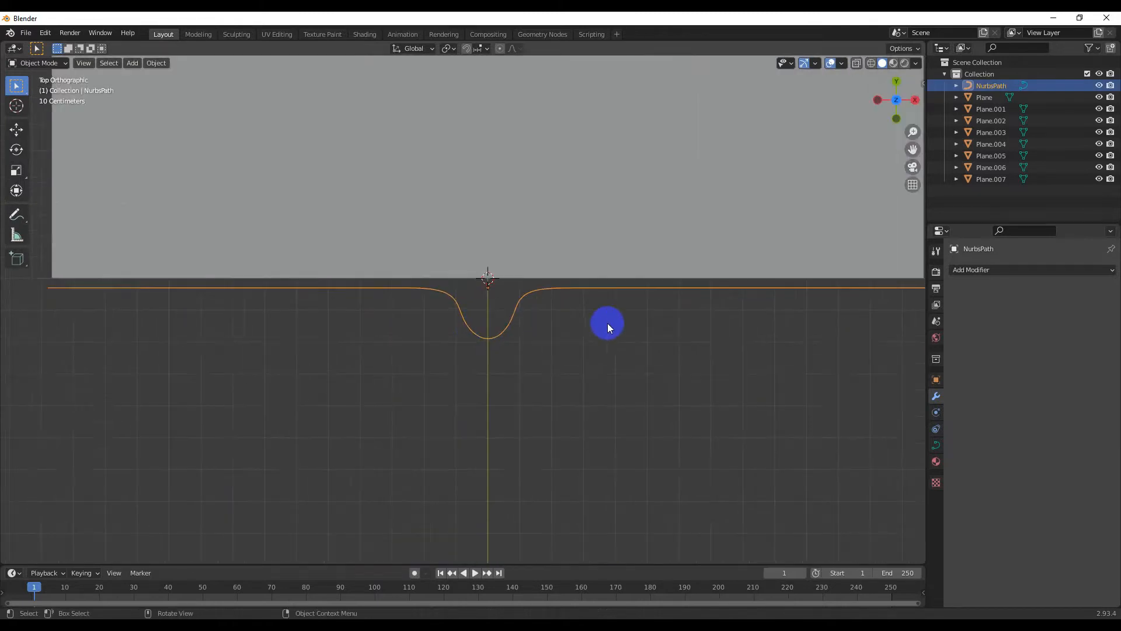
pyautogui.click(936, 445)
pyautogui.click(982, 464)
pyautogui.scroll(-5, 1035, 435)
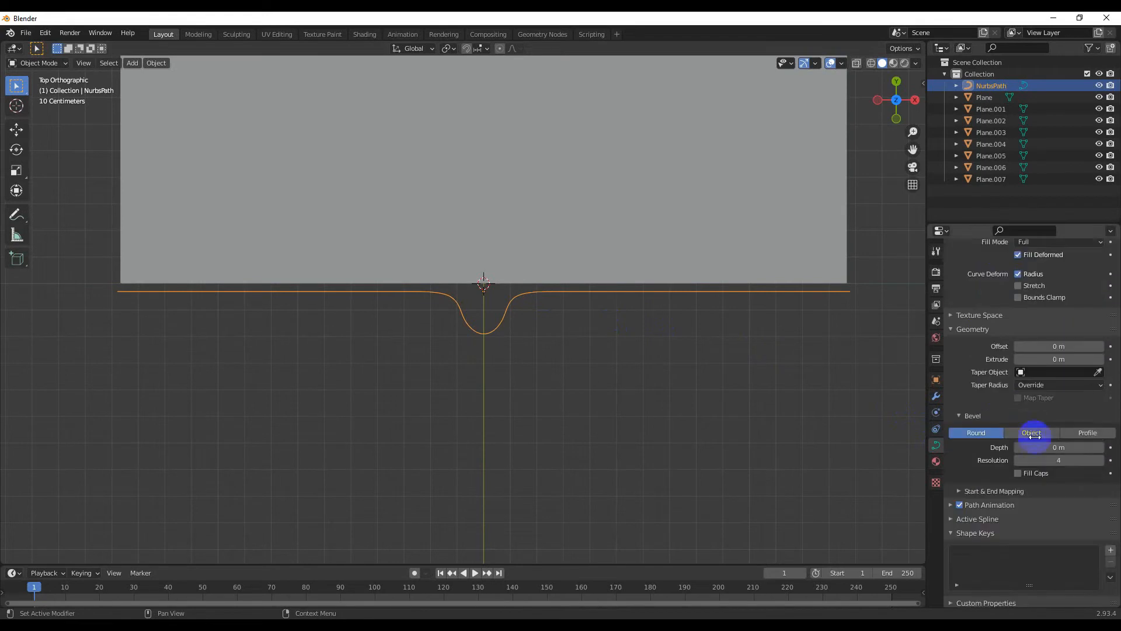
pyautogui.moveTo(1050, 449); pyautogui.dragTo(1059, 450)
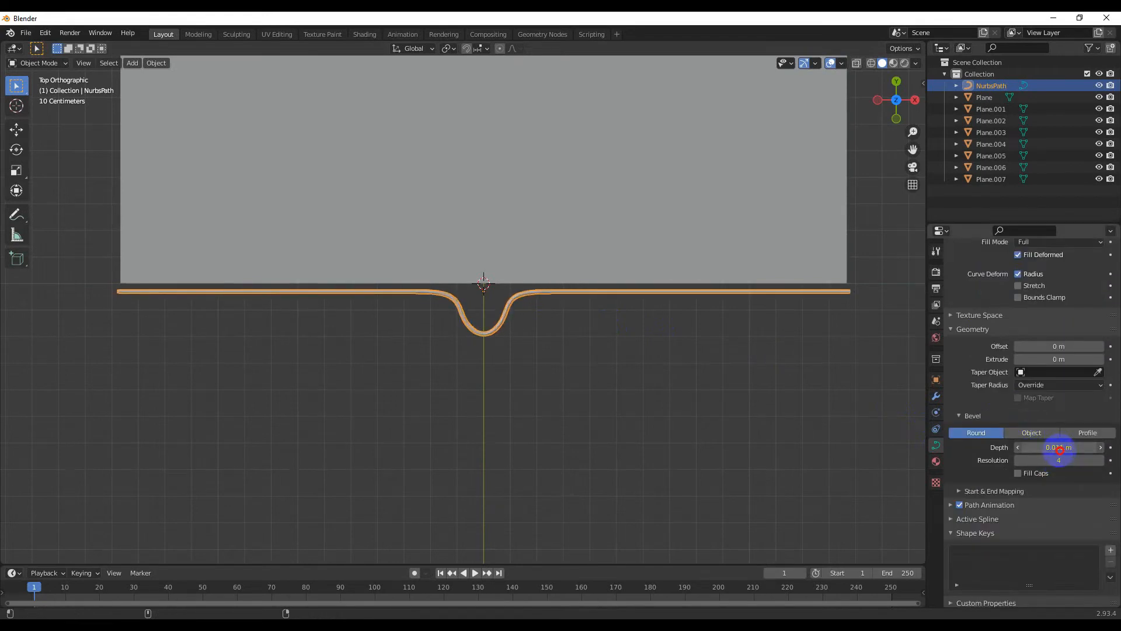
# - Move the beveled path along Z in the front view to about the middle of the sheet stack's thickness
pyautogui.scroll(-5, 630, 402)
pyautogui.moveTo(629, 402); pyautogui.dragTo(401, 344, button='middle')
pyautogui.scroll(5, 402, 343)
pyautogui.click(464, 252)
pyautogui.moveTo(465, 252); pyautogui.dragTo(515, 247, button='middle')
pyautogui.scroll(3, 564, 276)
pyautogui.click(516, 246)
pyautogui.press('KP_1')
pyautogui.press('h')
pyautogui.hotkey('ctrl', 'z')
pyautogui.press('g')
pyautogui.press('z')
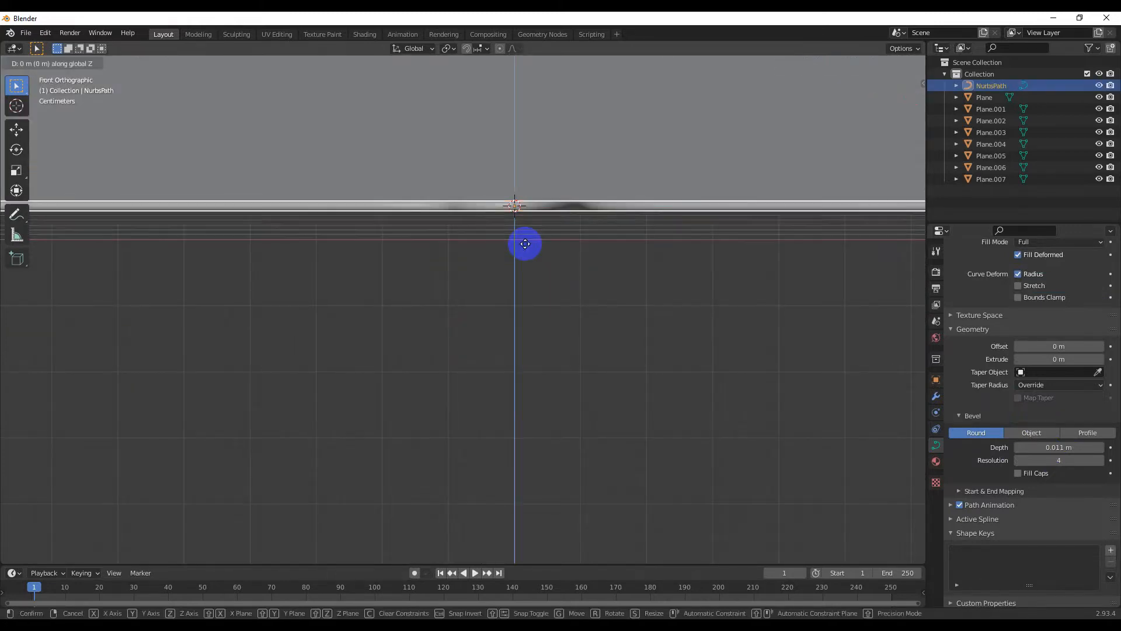
pyautogui.click(534, 229)
# - Add a Bezier circle at the 3D cursor in the top view and rotate it slightly about the Y axis
pyautogui.moveTo(534, 228); pyautogui.dragTo(387, 306, button='middle')
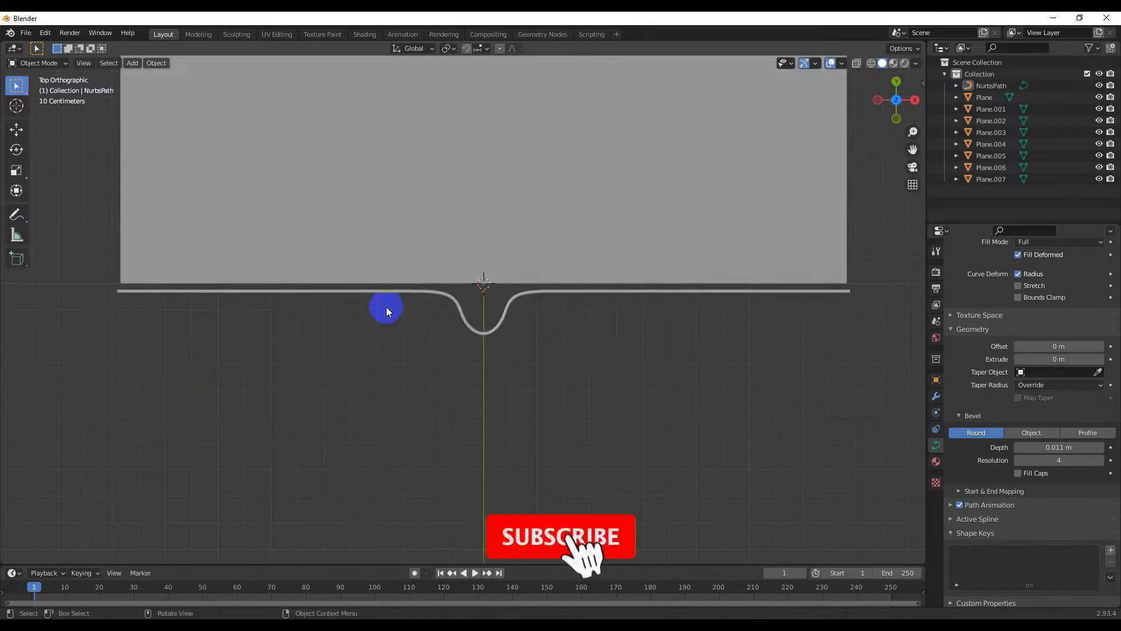
pyautogui.hotkey('shift', 'a')
pyautogui.moveTo(279, 296)
pyautogui.click(355, 308)
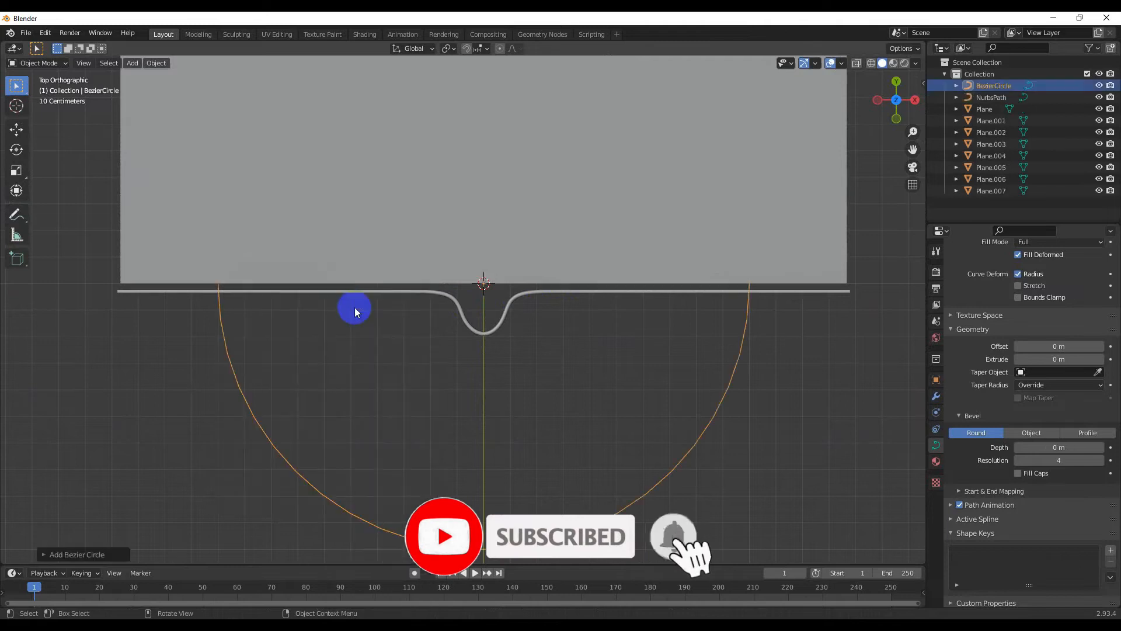
pyautogui.press('r')
pyautogui.press('y')
pyautogui.click(543, 306)
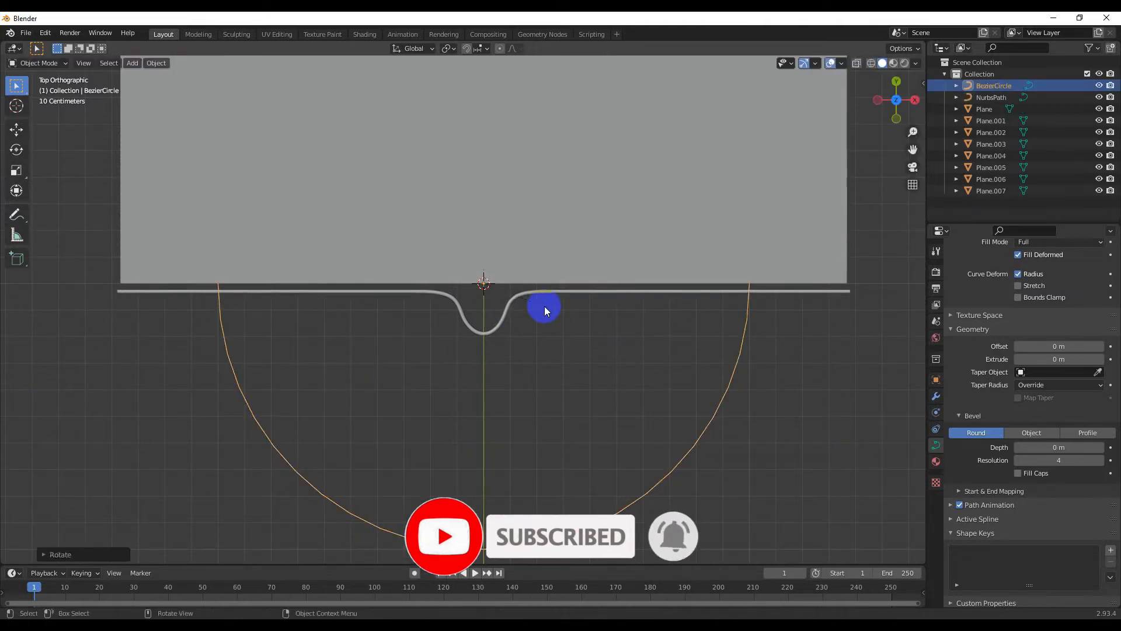
pyautogui.press('r')
pyautogui.press('y')
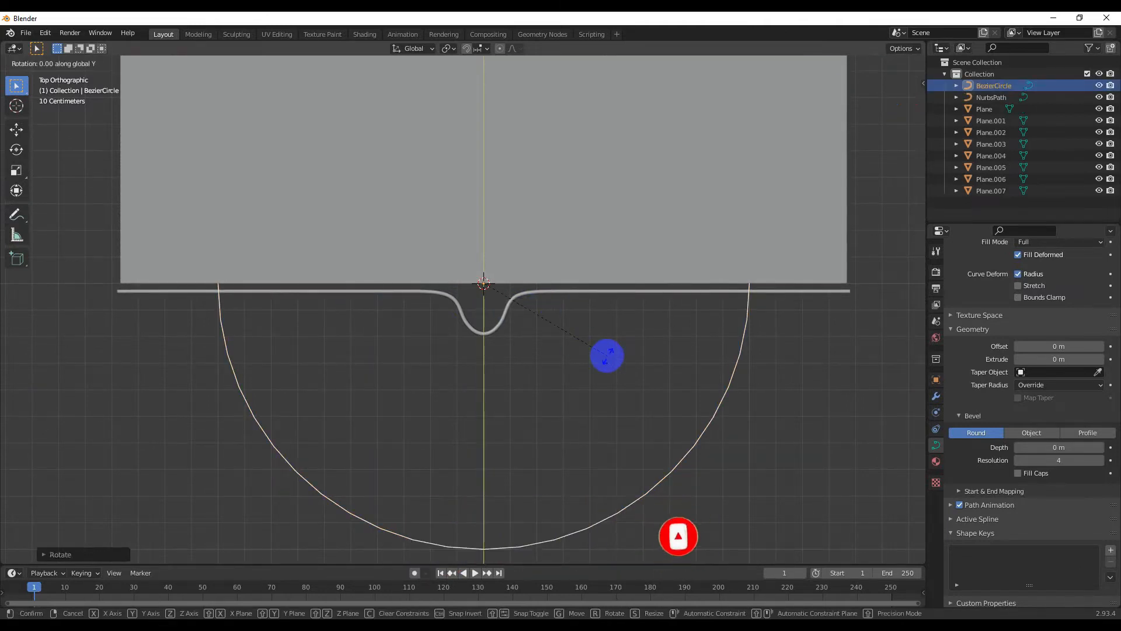
pyautogui.rightClick(608, 356)
# - Rotate the Bezier circle slightly about the X axis in the front view
pyautogui.moveTo(561, 384); pyautogui.dragTo(580, 296, button='middle')
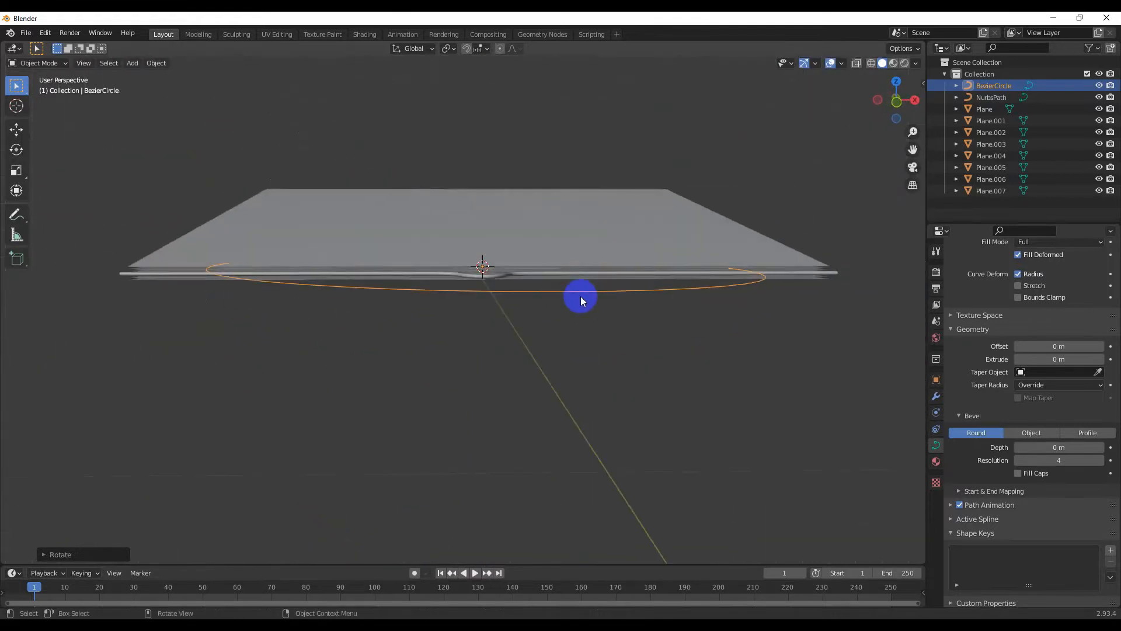
pyautogui.press('KP_1')
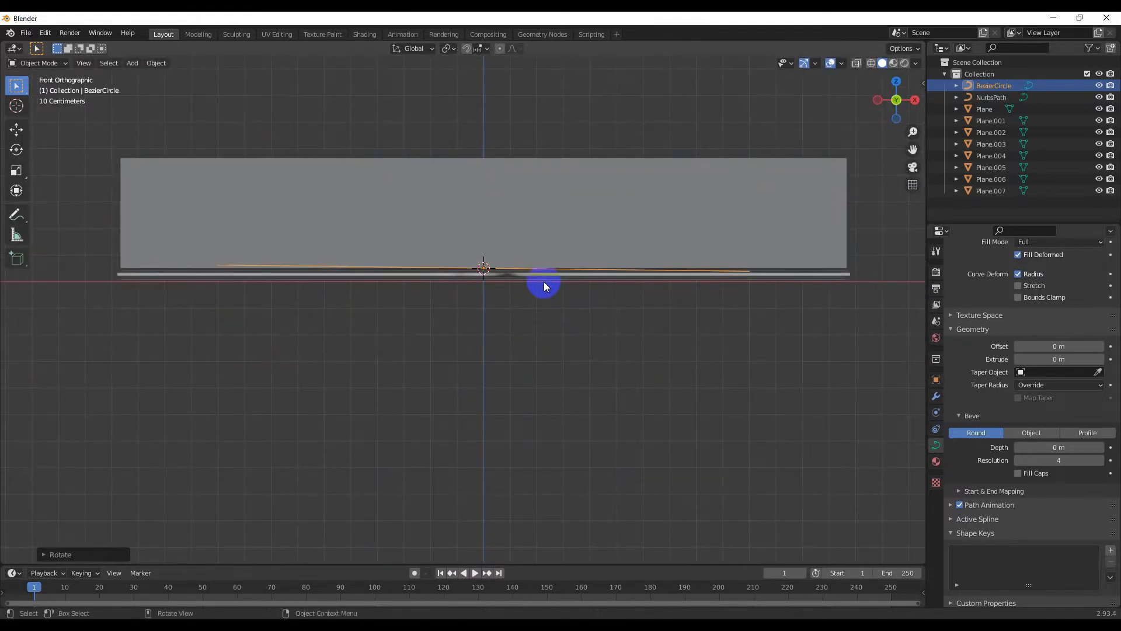
pyautogui.press('r')
pyautogui.press('x')
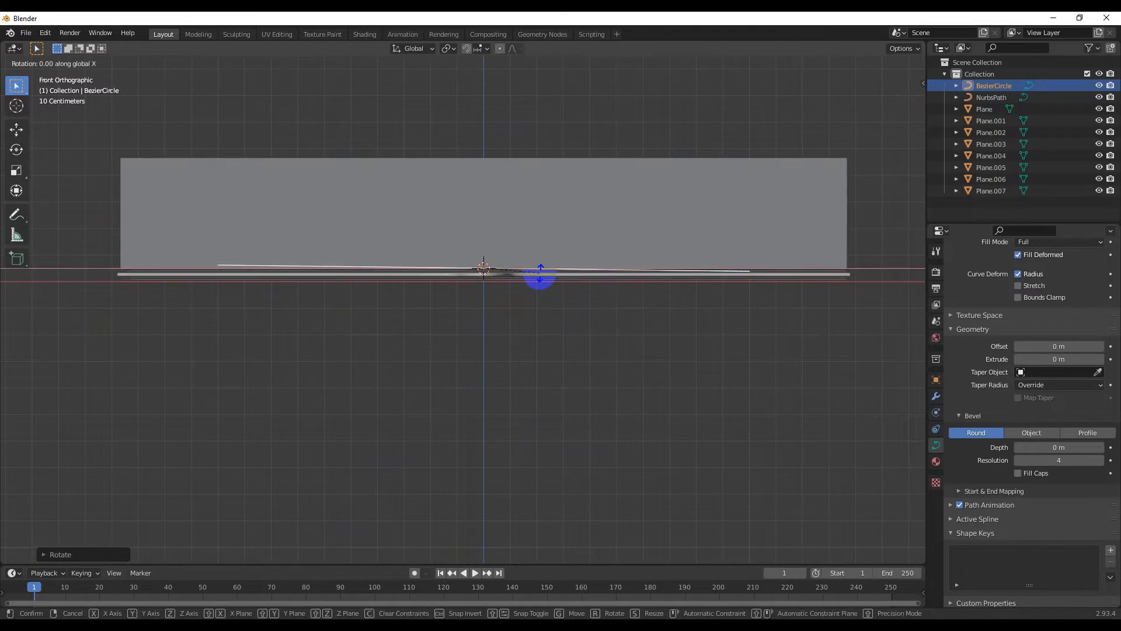
pyautogui.click(540, 272)
pyautogui.moveTo(515, 292); pyautogui.dragTo(521, 292, button='middle')
pyautogui.press('r')
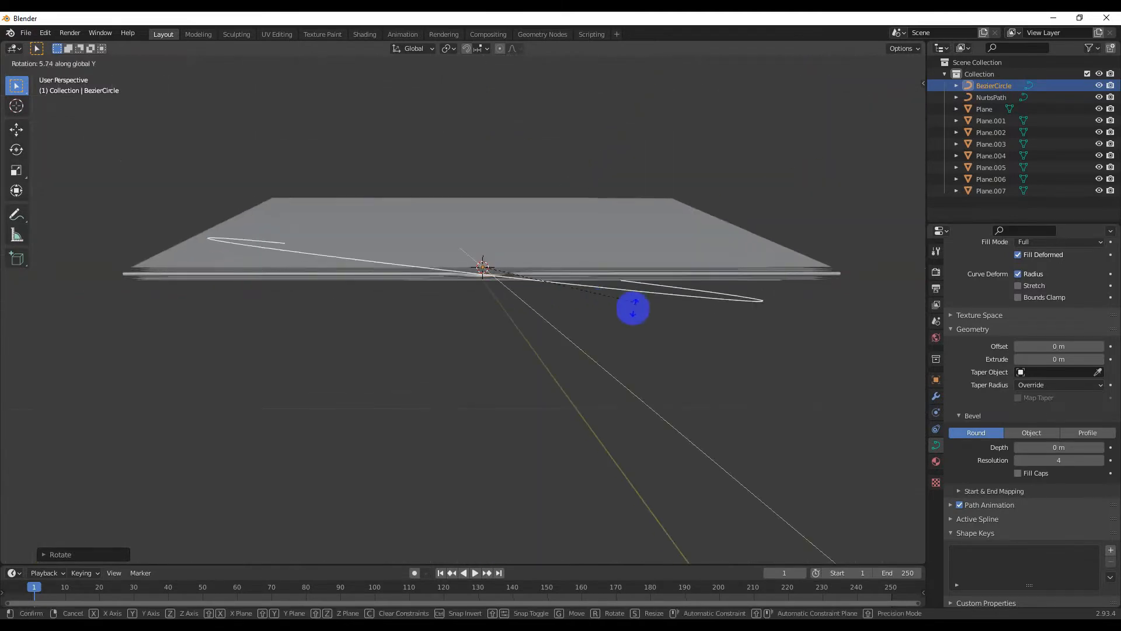
pyautogui.rightClick(554, 365)
pyautogui.press('KP_1')
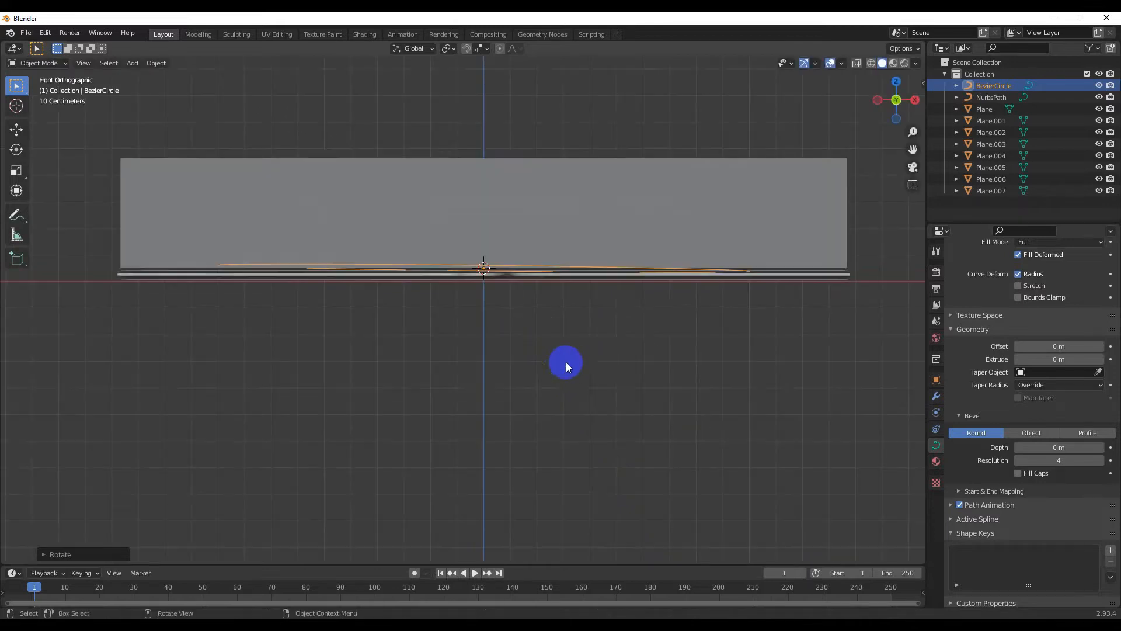
# - Rotate the Bezier circle about the Y axis until it stands upright and scale it down to a small ring
pyautogui.press('r')
pyautogui.press('y')
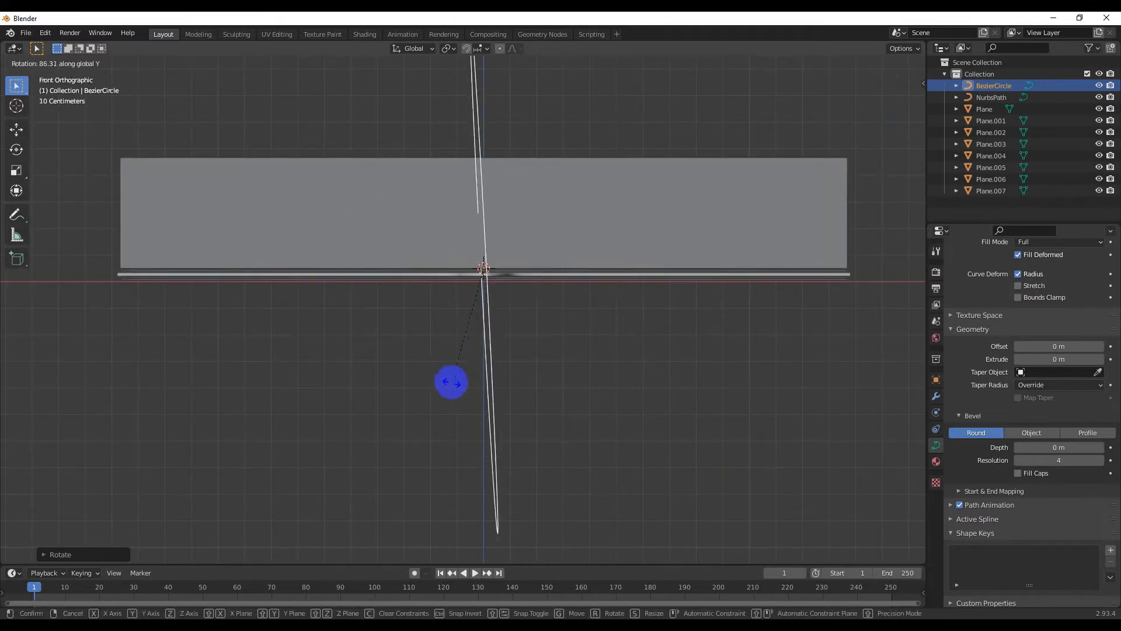
pyautogui.click(374, 333)
pyautogui.press('s')
pyautogui.click(500, 298)
# - Move the small circle beside the 3D cursor, around the sheet stack's edge in the front view, and adjust its scale
pyautogui.scroll(5, 503, 304)
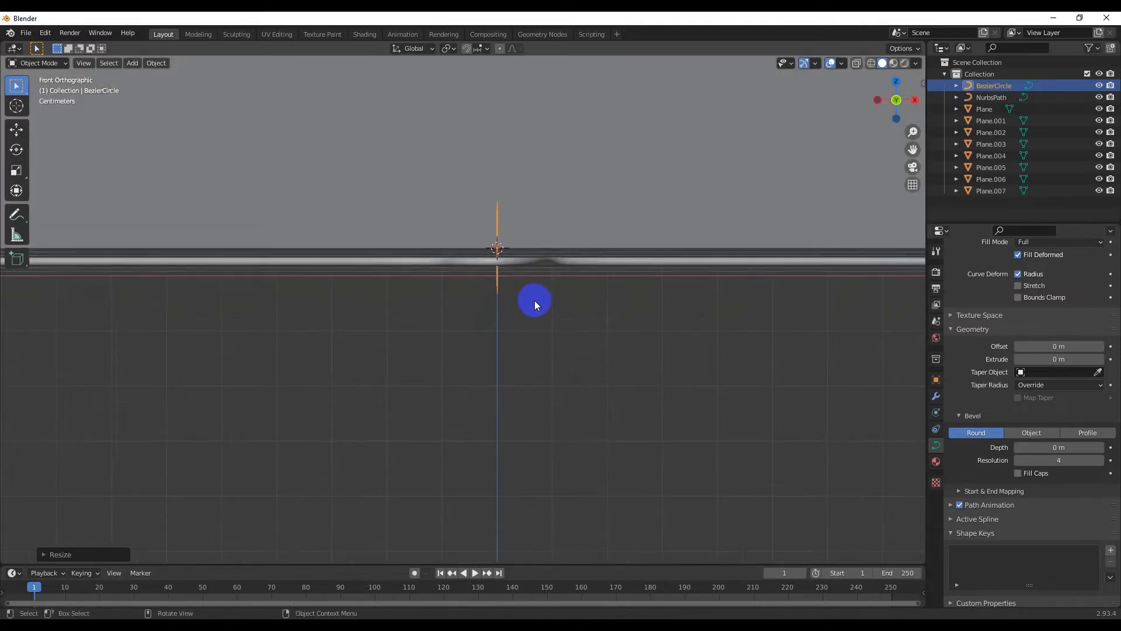
pyautogui.press('g')
pyautogui.click(456, 312)
pyautogui.press('s')
pyautogui.click(438, 312)
# - Move the circle along X in the top view to just outside the left start of the hanger's bend
pyautogui.moveTo(444, 315); pyautogui.dragTo(584, 358, button='middle')
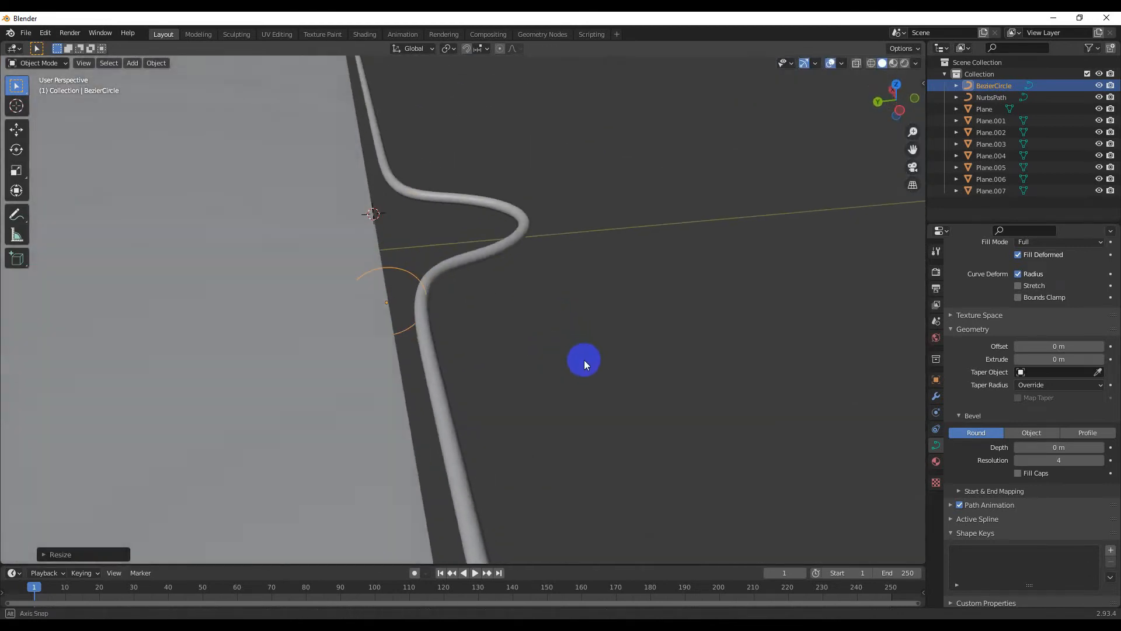
pyautogui.press('KP_7')
pyautogui.scroll(2, 432, 363)
pyautogui.keyDown('shift'); pyautogui.moveTo(432, 364); pyautogui.dragTo(626, 449, button='middle'); pyautogui.keyUp('shift')
pyautogui.press('g')
pyautogui.press('x')
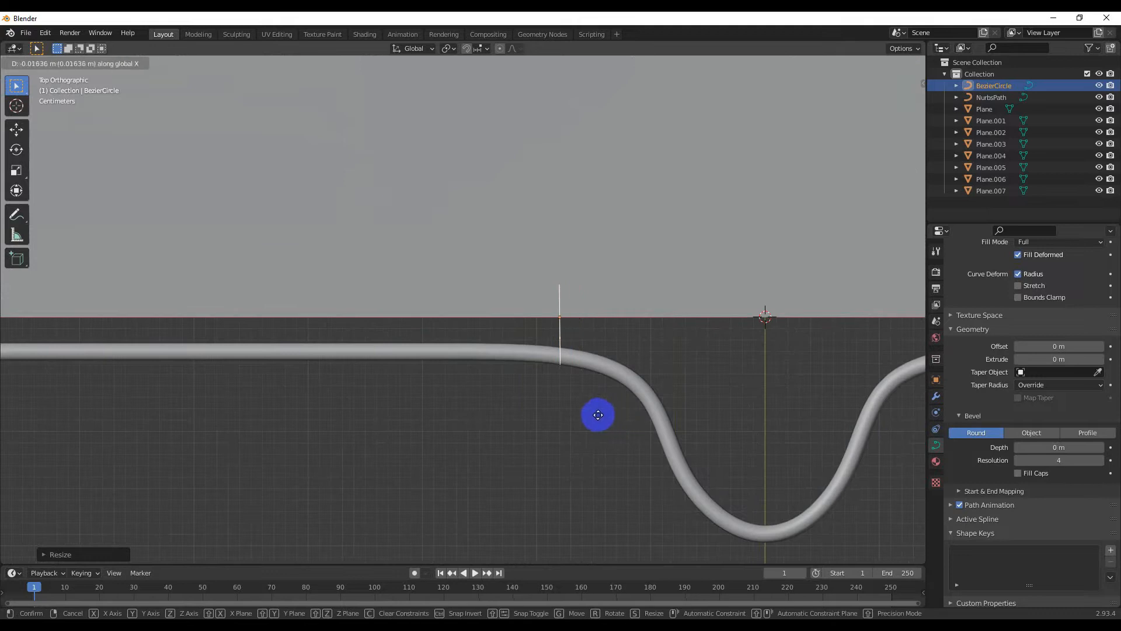
pyautogui.click(532, 416)
# - Give the small circle a round bevel with a depth of 0.121 m
pyautogui.moveTo(533, 416); pyautogui.dragTo(598, 348, button='middle')
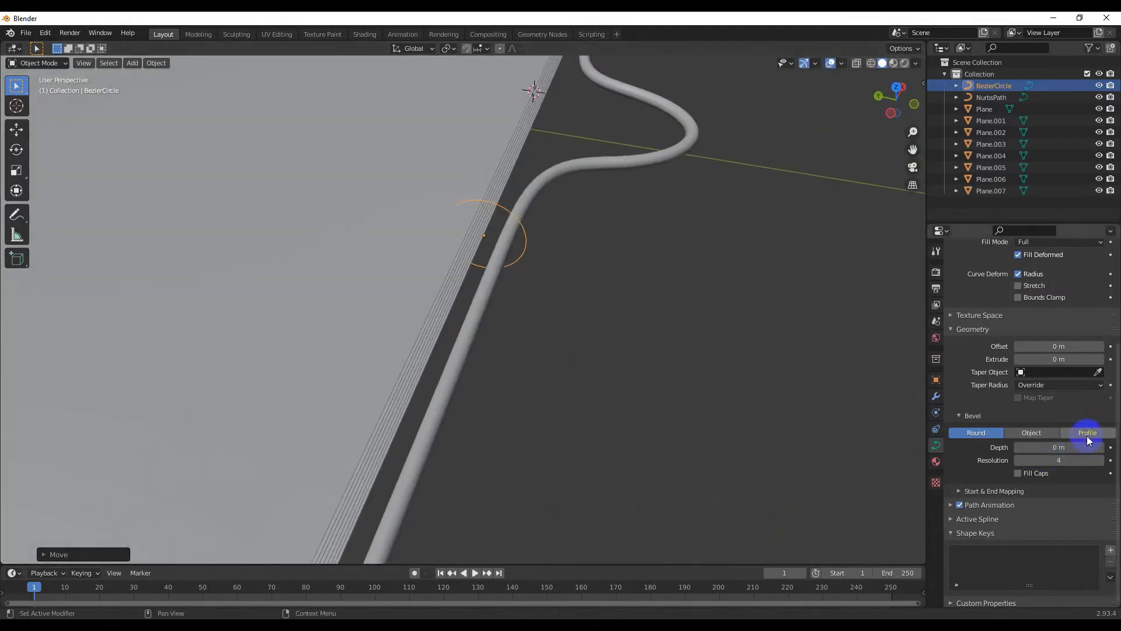
pyautogui.moveTo(4, 450); pyautogui.dragTo(12, 450)
pyautogui.scroll(-8, 562, 415)
pyautogui.moveTo(471, 363); pyautogui.dragTo(491, 351, button='middle')
pyautogui.scroll(4, 566, 289)
pyautogui.click(565, 289)
pyautogui.scroll(-4, 491, 351)
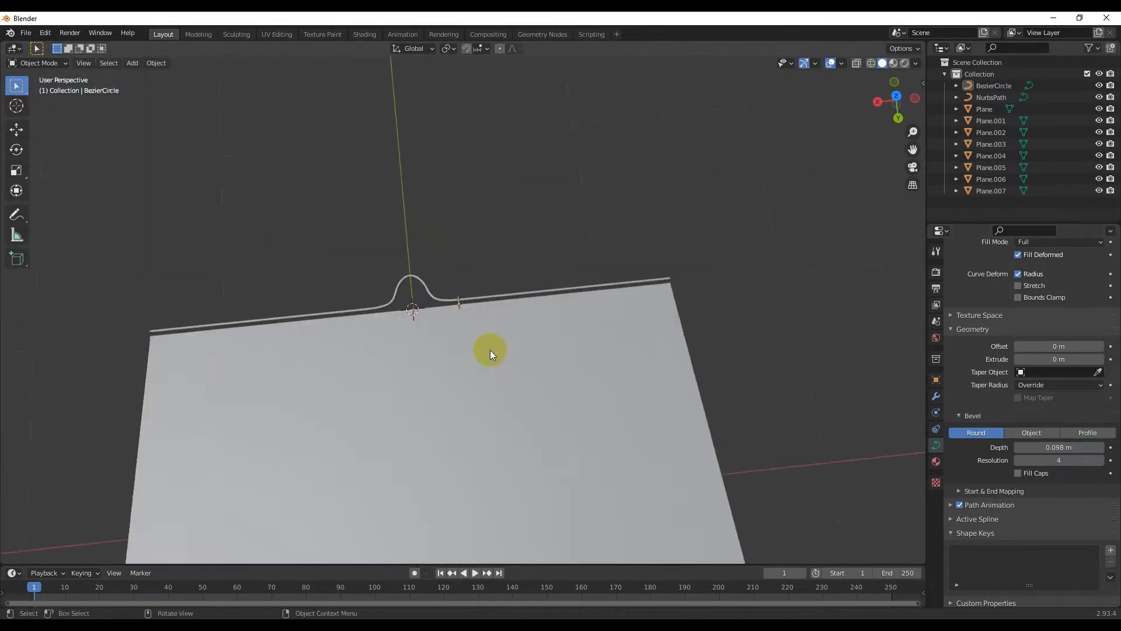
pyautogui.scroll(5, 489, 350)
pyautogui.click(440, 299)
pyautogui.moveTo(1071, 445); pyautogui.dragTo(1081, 445)
pyautogui.scroll(-2, 618, 375)
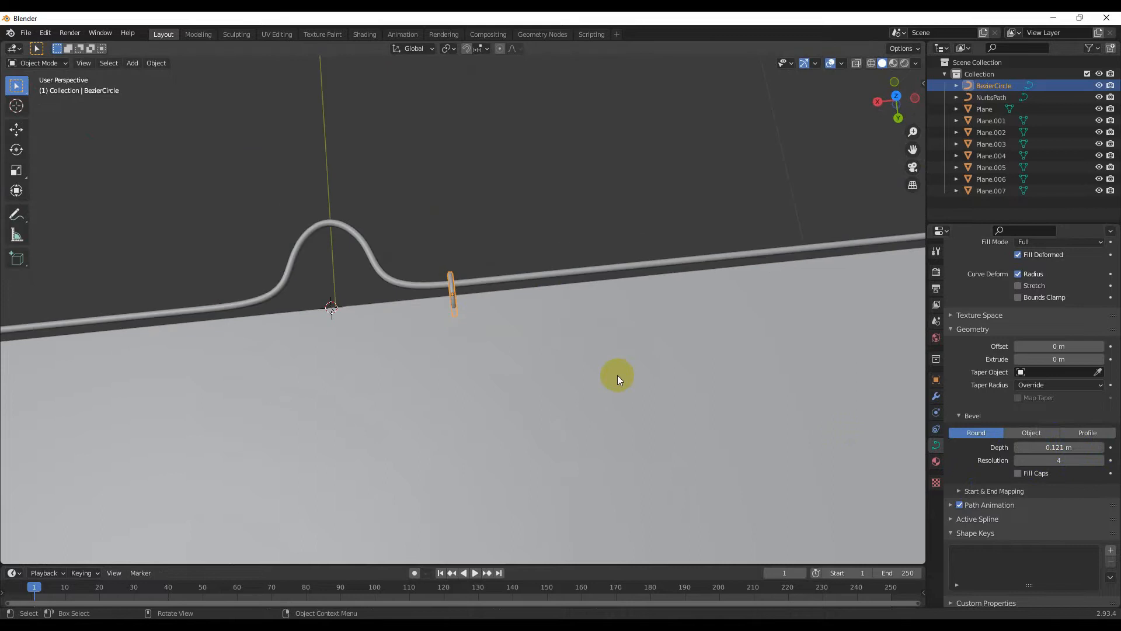
# - Duplicate the ring twice along X in the top view, away from the hanger's bend, spacing the copies about 0.04 m apart
pyautogui.press('KP_7')
pyautogui.scroll(-4, 467, 348)
pyautogui.keyDown('shift'); pyautogui.moveTo(433, 346); pyautogui.dragTo(514, 351, button='middle'); pyautogui.keyUp('shift')
pyautogui.scroll(3, 614, 344)
pyautogui.hotkey('shift', 'd')
pyautogui.press('x')
pyautogui.click(600, 348)
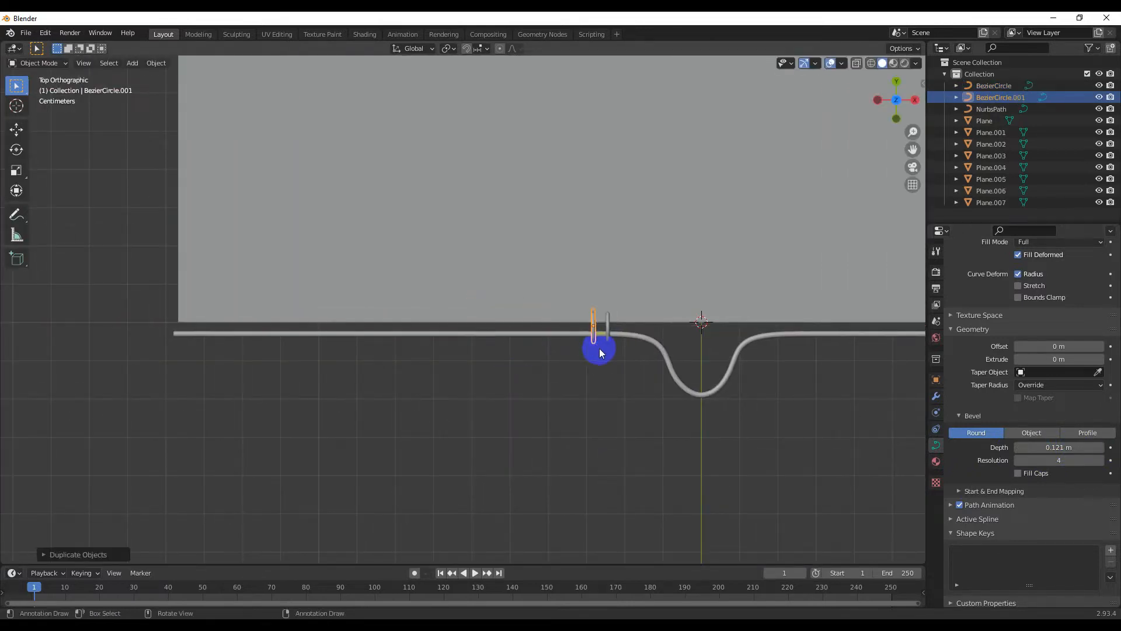
pyautogui.hotkey('shift', 'd')
pyautogui.press('x')
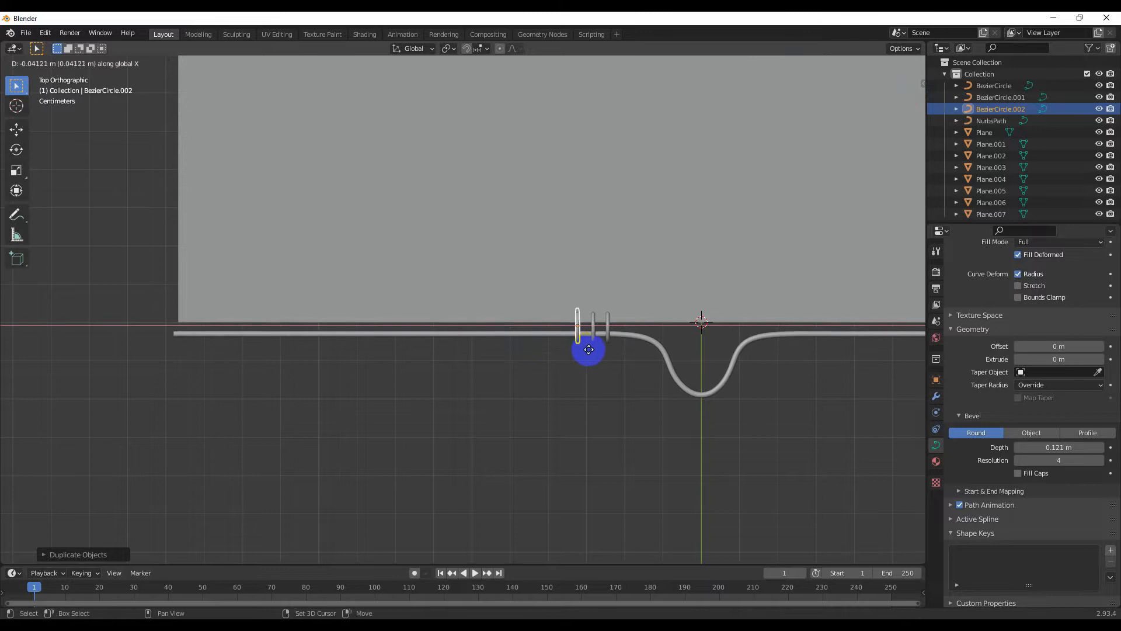
pyautogui.click(590, 349)
# - Select all three rings and duplicate them along X to continue the evenly spaced row
pyautogui.keyDown('shift'); pyautogui.click(610, 326); pyautogui.keyUp('shift')
pyautogui.keyDown('shift'); pyautogui.click(613, 336); pyautogui.keyUp('shift')
pyautogui.hotkey('shift', 'd')
pyautogui.press('x')
pyautogui.click(532, 348)
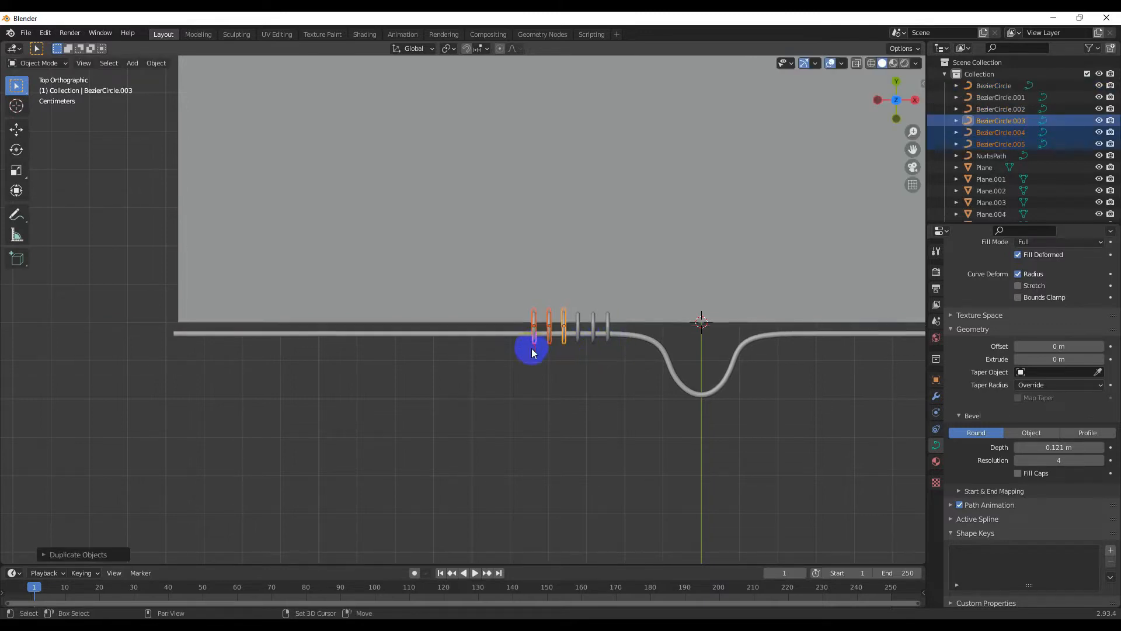
# - Select all six rings and duplicate them along X by about -0.23 m
pyautogui.keyDown('shift'); pyautogui.click(594, 330); pyautogui.keyUp('shift')
pyautogui.keyDown('shift'); pyautogui.click(579, 331); pyautogui.keyUp('shift')
pyautogui.keyDown('shift'); pyautogui.click(609, 340); pyautogui.keyUp('shift')
pyautogui.hotkey('shift', 'd')
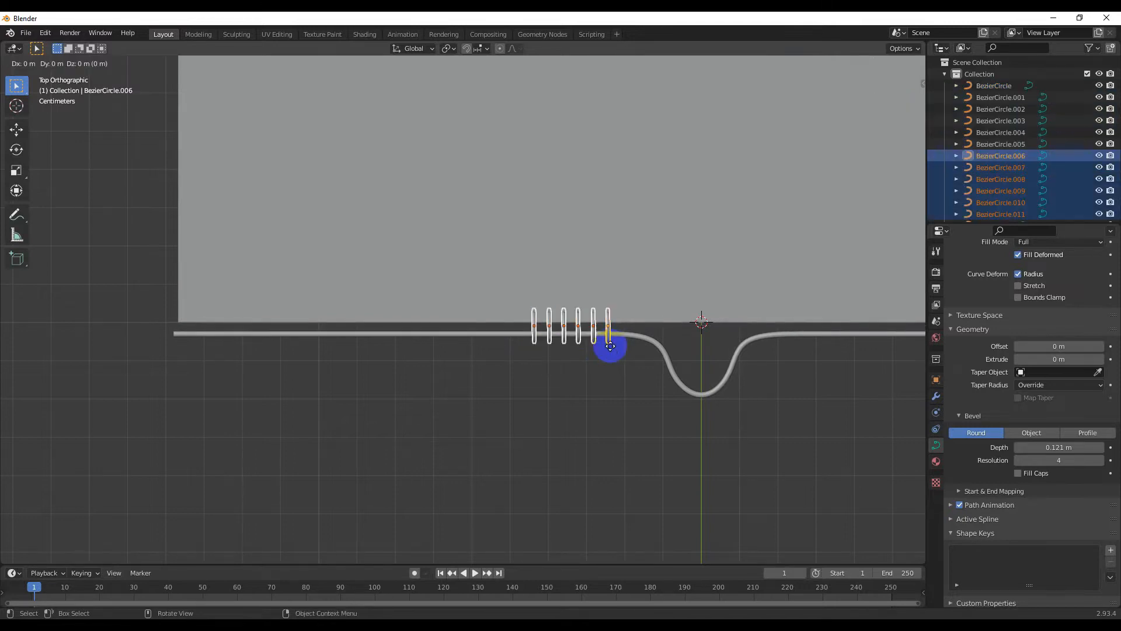
pyautogui.press('x')
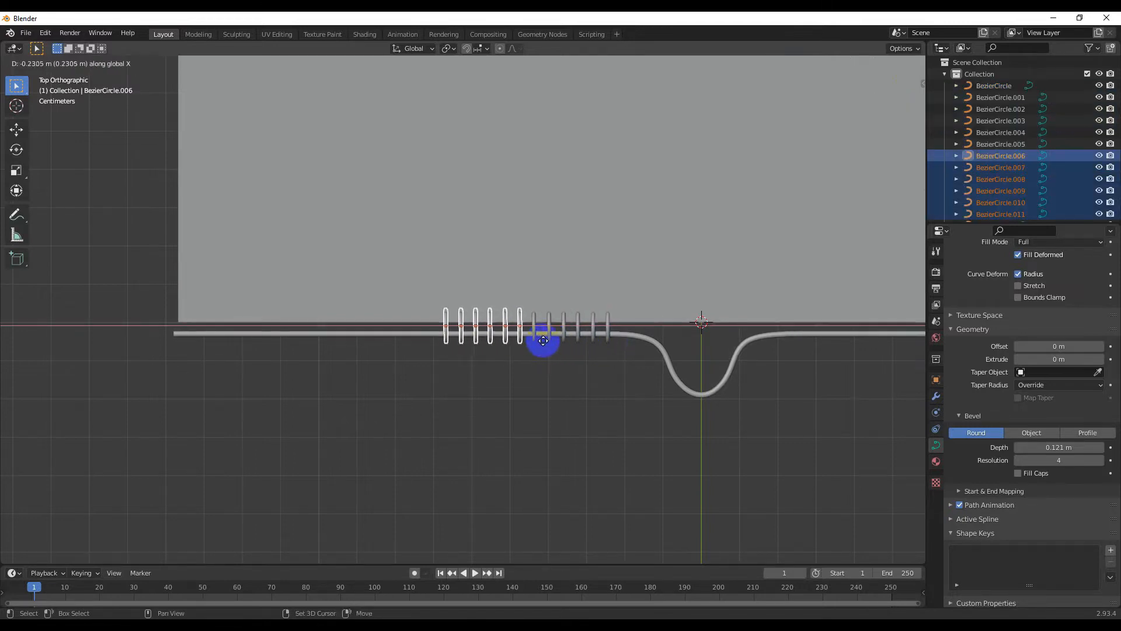
pyautogui.click(543, 341)
# - Select all twelve rings and duplicate them along X to extend the row toward the sheets' left corner
pyautogui.keyDown('shift'); pyautogui.click(534, 329); pyautogui.keyUp('shift')
pyautogui.keyDown('shift'); pyautogui.click(549, 328); pyautogui.keyUp('shift')
pyautogui.keyDown('shift'); pyautogui.click(563, 328); pyautogui.keyUp('shift')
pyautogui.keyDown('shift'); pyautogui.click(579, 328); pyautogui.keyUp('shift')
pyautogui.keyDown('shift'); pyautogui.click(593, 328); pyautogui.keyUp('shift')
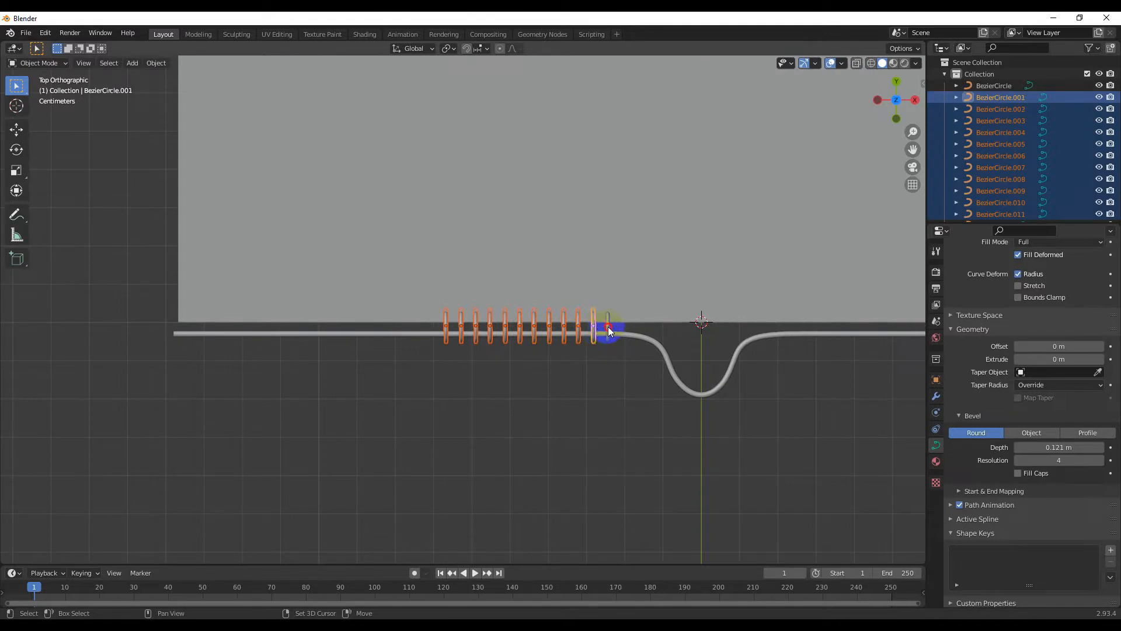
pyautogui.hotkey('shift', 'd')
pyautogui.press('x')
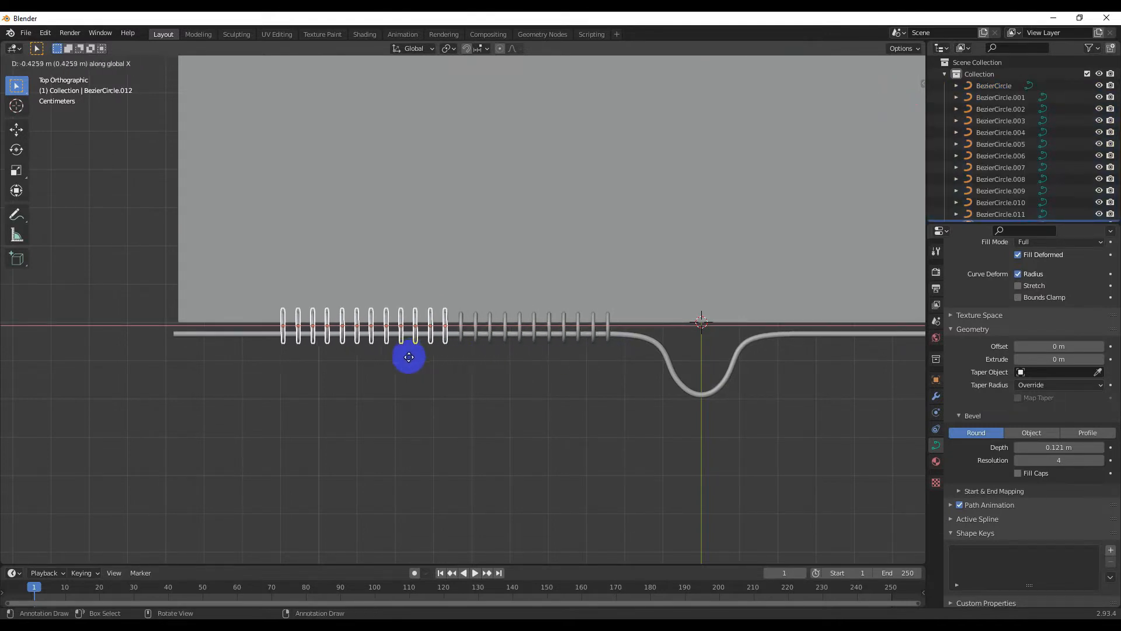
pyautogui.click(402, 362)
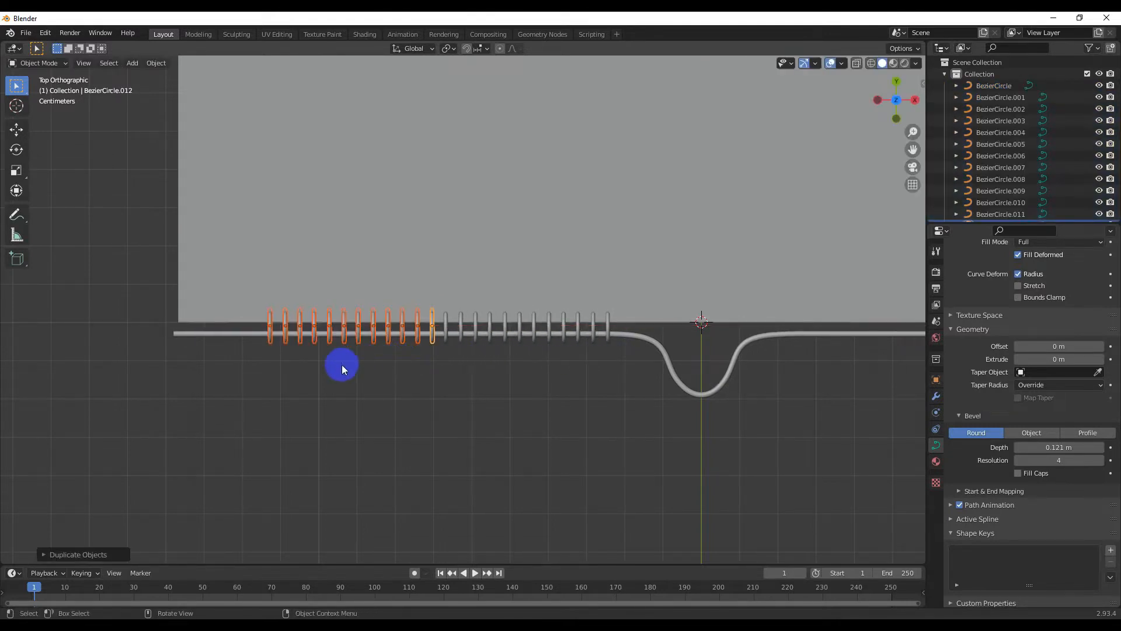
# - Duplicate the outermost rings along X up to the sheets' left corner and delete the ring sitting on the corner
pyautogui.click(271, 330)
pyautogui.keyDown('shift'); pyautogui.click(286, 330); pyautogui.keyUp('shift')
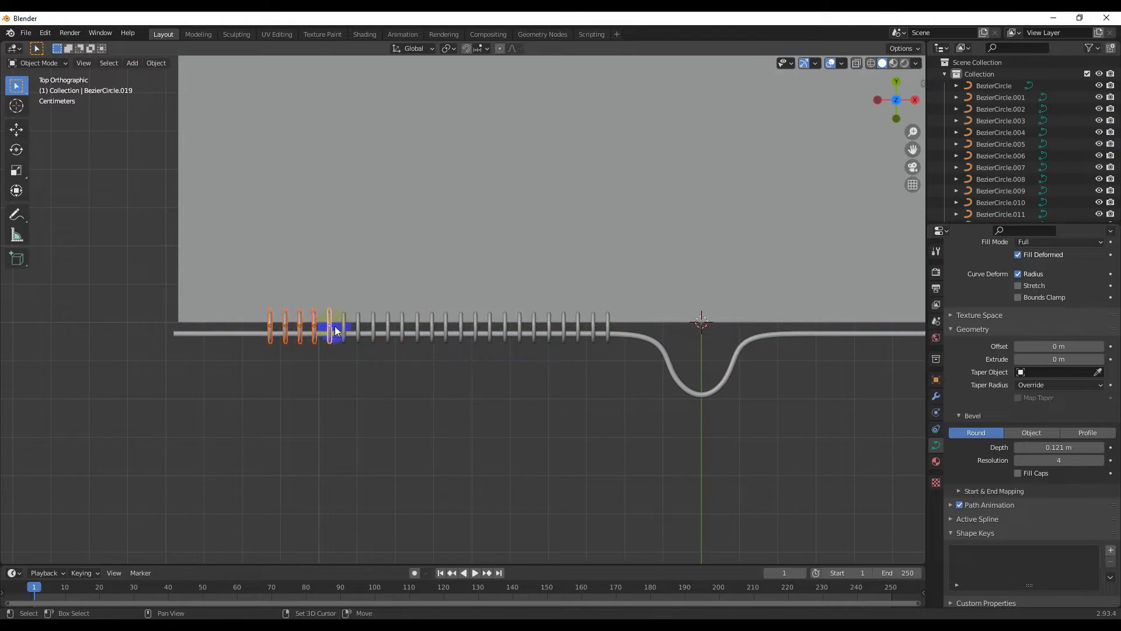
pyautogui.hotkey('shift', 'd')
pyautogui.press('x')
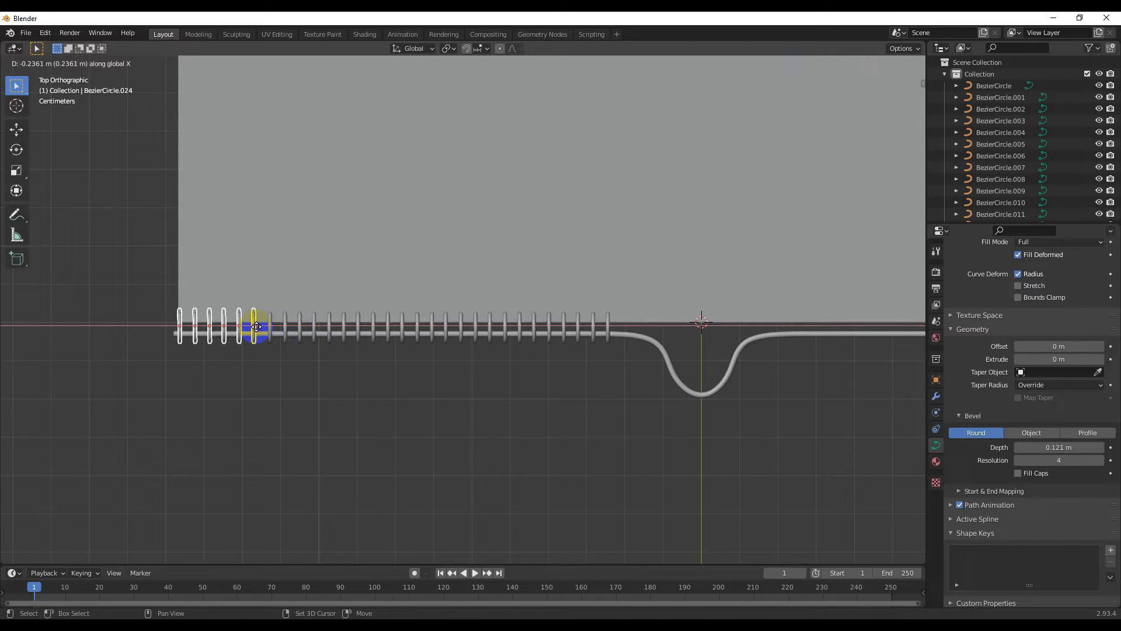
pyautogui.click(263, 327)
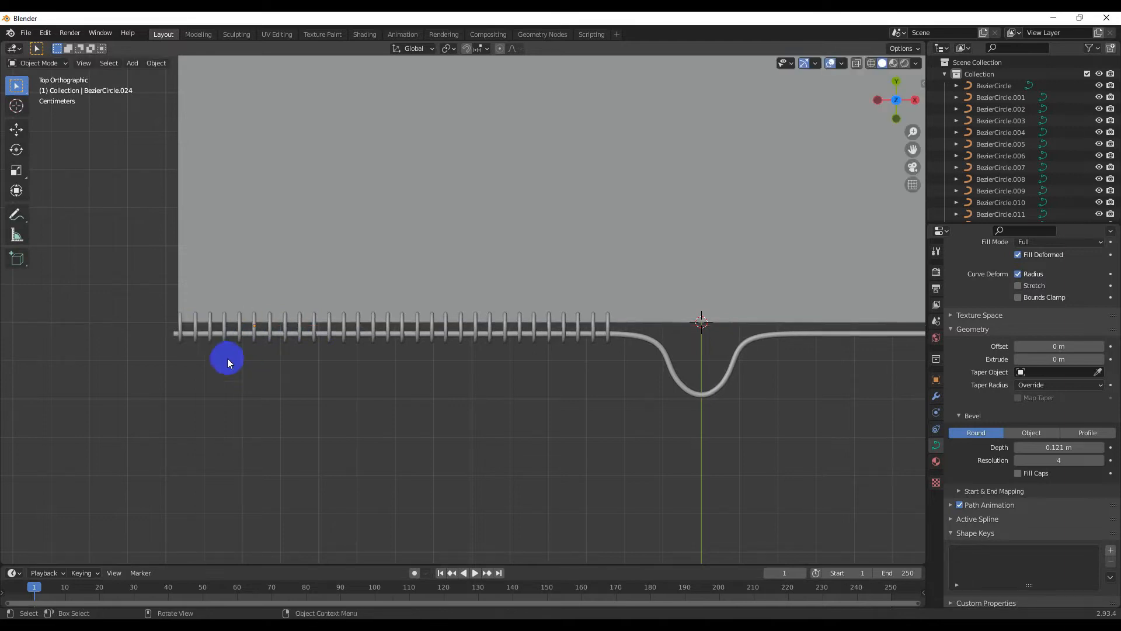
pyautogui.click(181, 328)
pyautogui.press('Delete')
# - Edit the hanger path and move its left end along X to line up with the sheets' left edge
pyautogui.scroll(2, 210, 379)
pyautogui.click(86, 345)
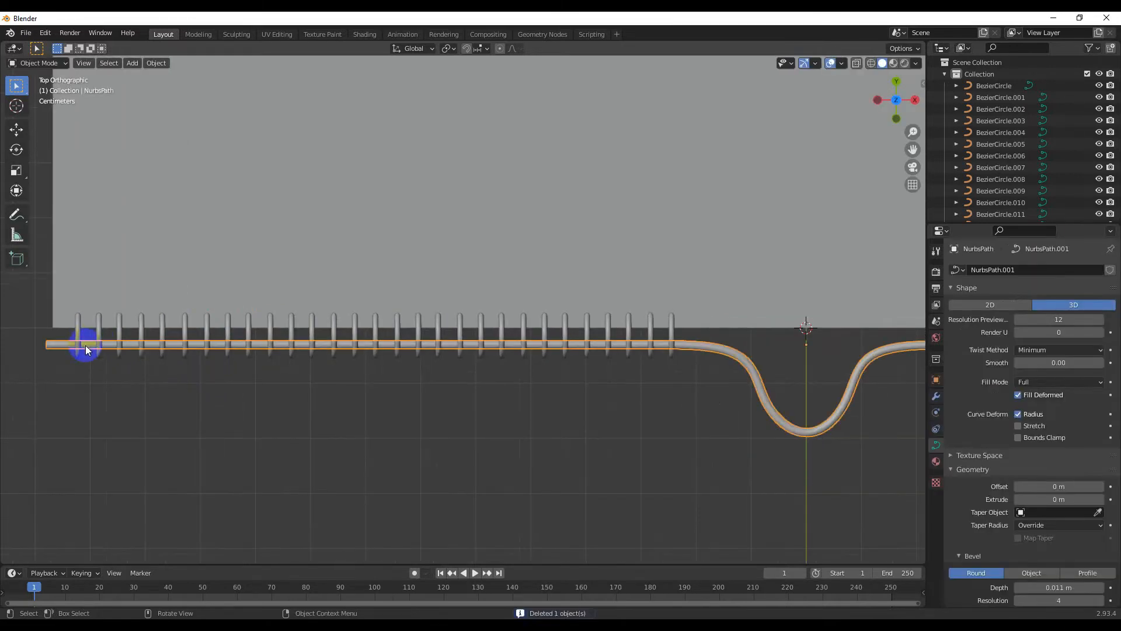
pyautogui.scroll(-4, 233, 374)
pyautogui.press('Tab')
pyautogui.scroll(2, 257, 354)
pyautogui.press('g')
pyautogui.press('x')
pyautogui.click(216, 359)
# - Move the hanger path's right end along X to the sheets' right edge and leave Edit Mode
pyautogui.scroll(-5, 217, 358)
pyautogui.keyDown('shift'); pyautogui.moveTo(778, 375); pyautogui.dragTo(586, 363, button='middle'); pyautogui.keyUp('shift')
pyautogui.scroll(5, 585, 363)
pyautogui.click(756, 298)
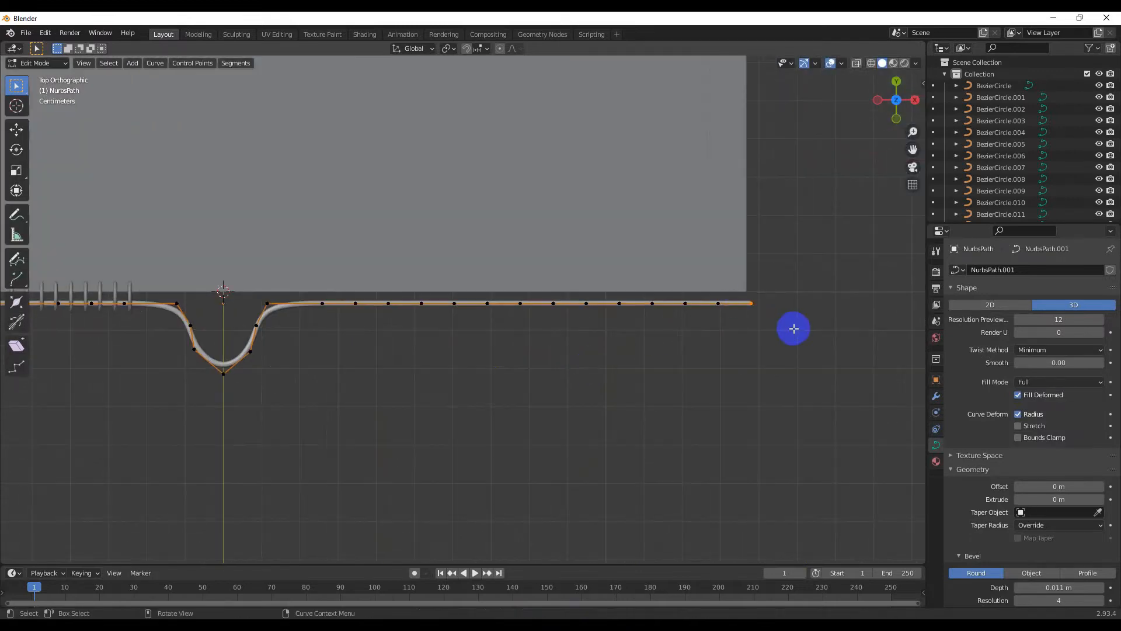
pyautogui.press('g')
pyautogui.press('x')
pyautogui.click(759, 319)
pyautogui.scroll(-3, 689, 333)
pyautogui.keyDown('shift'); pyautogui.moveTo(521, 347); pyautogui.dragTo(653, 349, button='middle'); pyautogui.keyUp('shift')
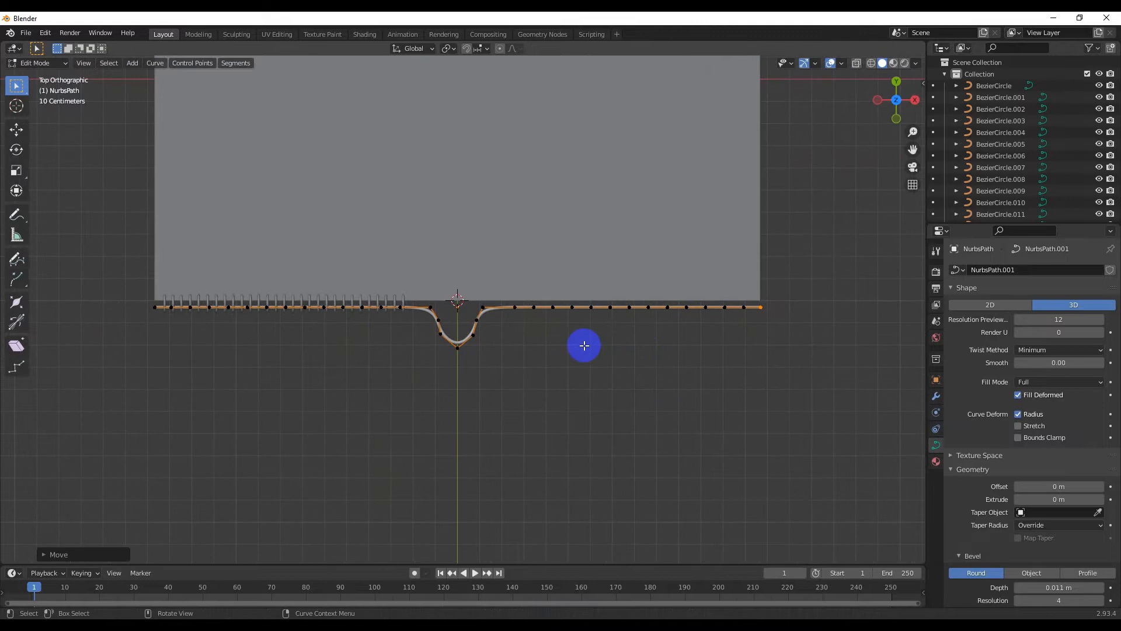
pyautogui.press('Tab')
# - Select the whole left row of rings and duplicate it along X onto the hanger's right side
pyautogui.click(398, 305)
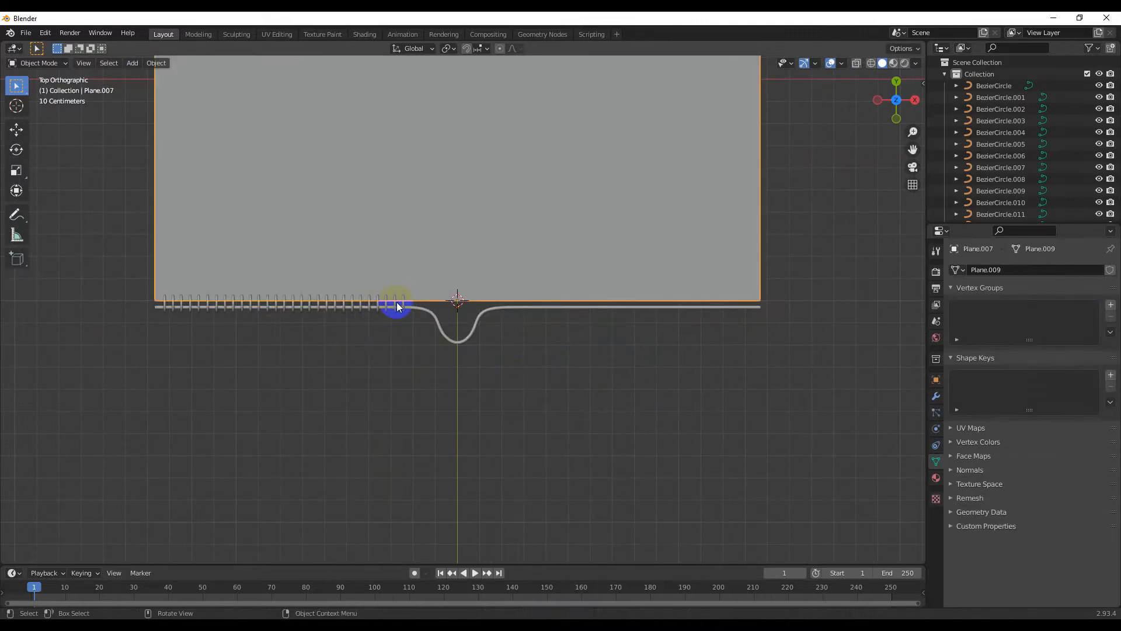
pyautogui.click(397, 304)
pyautogui.keyDown('shift'); pyautogui.click(403, 306); pyautogui.keyUp('shift')
pyautogui.keyDown('shift'); pyautogui.click(388, 304); pyautogui.keyUp('shift')
pyautogui.keyDown('shift'); pyautogui.click(380, 305); pyautogui.keyUp('shift')
pyautogui.keyDown('shift'); pyautogui.click(373, 304); pyautogui.keyUp('shift')
pyautogui.keyDown('shift'); pyautogui.click(365, 304); pyautogui.keyUp('shift')
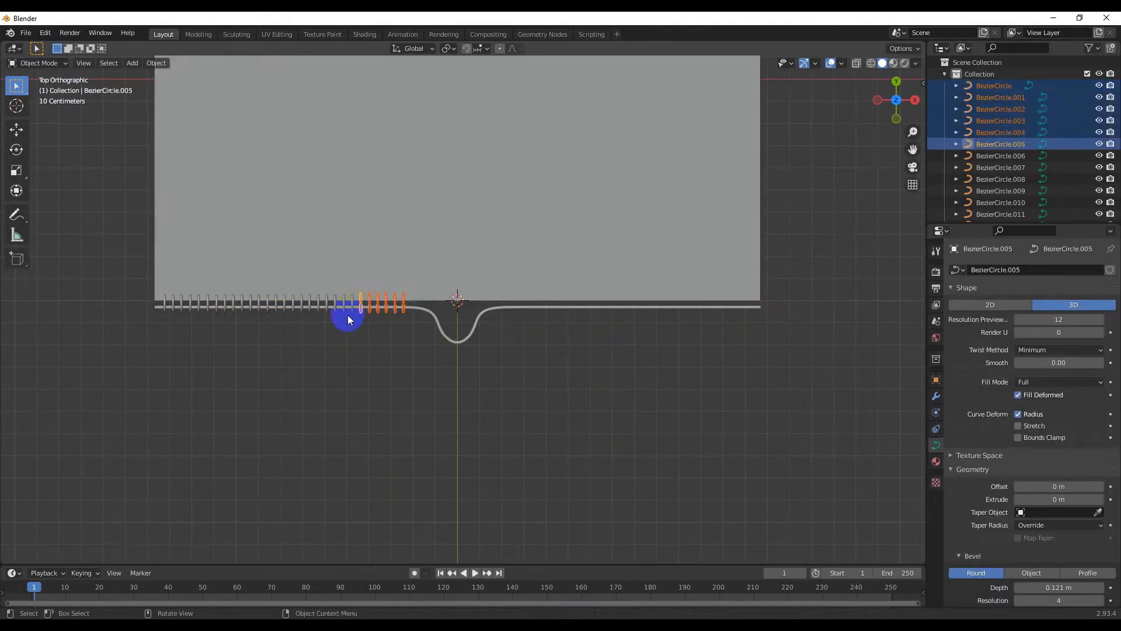
pyautogui.scroll(3, 529, 352)
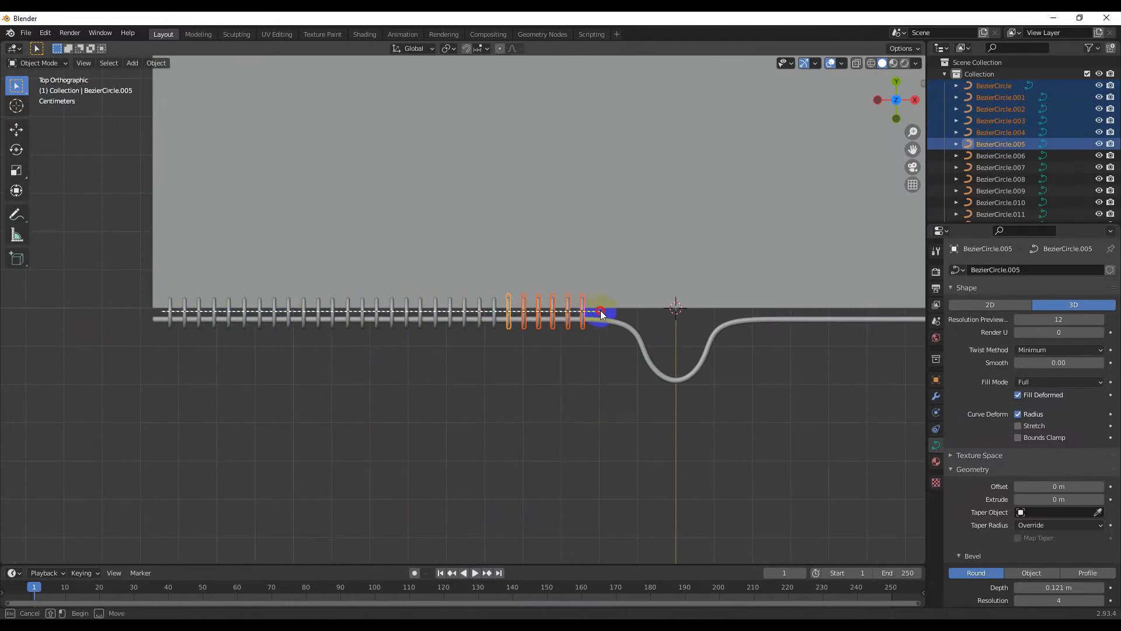
pyautogui.moveTo(606, 313); pyautogui.dragTo(606, 316)
pyautogui.scroll(-6, 606, 318)
pyautogui.keyDown('shift'); pyautogui.moveTo(601, 319); pyautogui.dragTo(482, 321, button='middle'); pyautogui.keyUp('shift')
pyautogui.scroll(2, 483, 322)
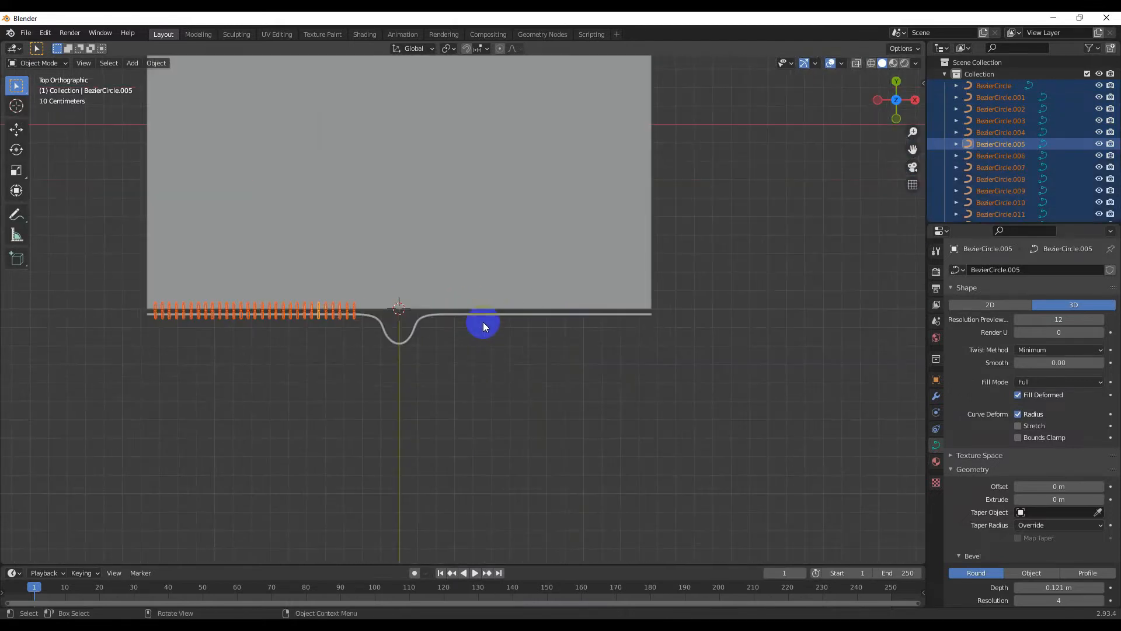
pyautogui.hotkey('shift', 'd')
pyautogui.press('x')
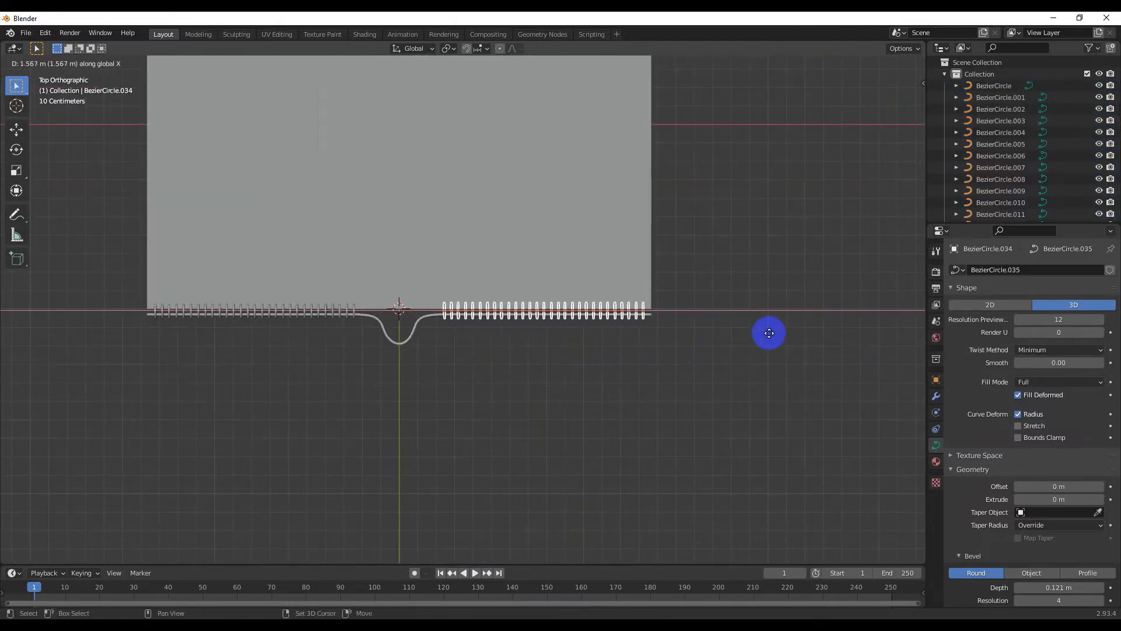
pyautogui.click(708, 332)
# - Duplicate the outermost right ring about 0.043 m along X toward the sheets' right corner
pyautogui.scroll(2, 703, 334)
pyautogui.keyDown('shift'); pyautogui.moveTo(704, 334); pyautogui.dragTo(646, 338, button='middle'); pyautogui.keyUp('shift')
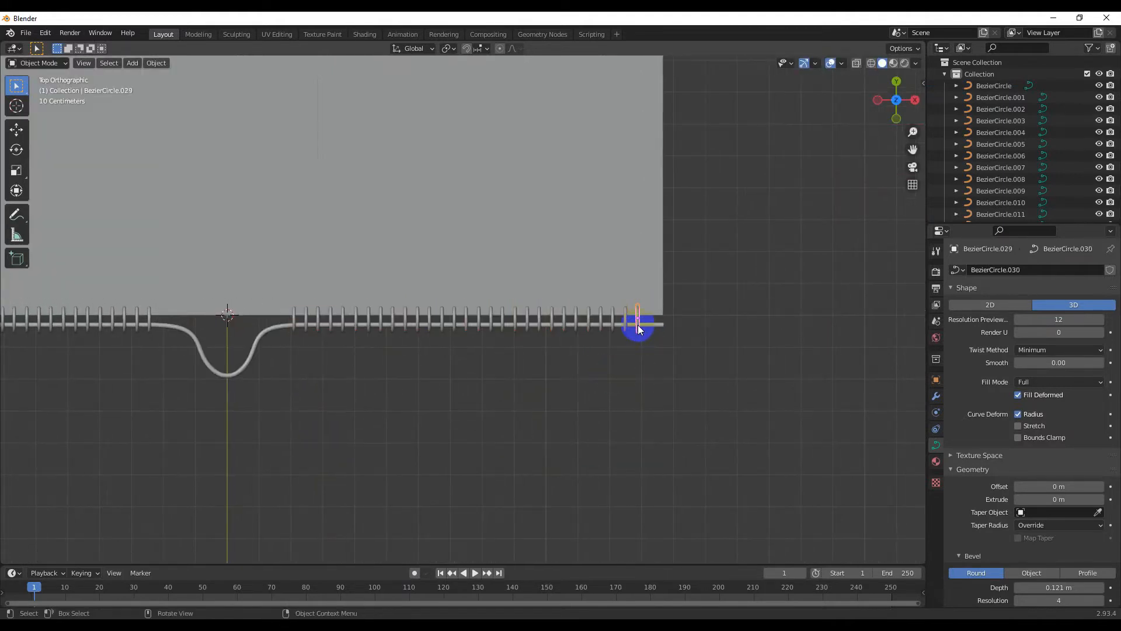
pyautogui.hotkey('shift', 'd')
pyautogui.press('x')
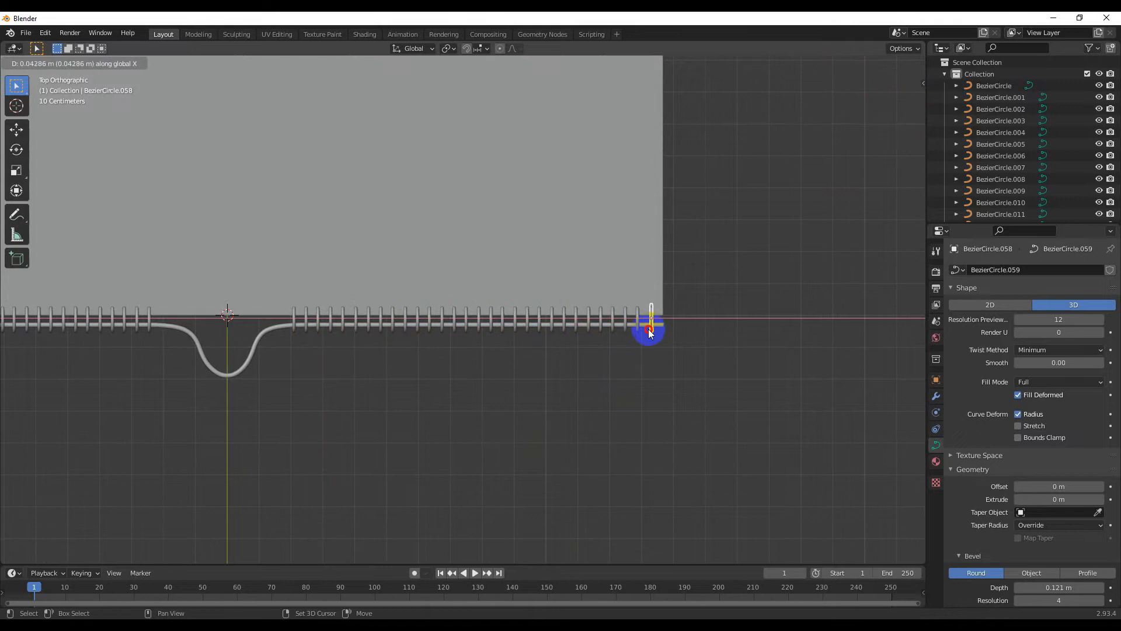
pyautogui.click(649, 332)
# - Select the rings on both sides of the hanger's bend, join them into one object, and clear the selection
pyautogui.scroll(-2, 629, 350)
pyautogui.keyDown('shift'); pyautogui.moveTo(120, 349); pyautogui.dragTo(398, 352, button='middle'); pyautogui.keyUp('shift')
pyautogui.scroll(2, 399, 352)
pyautogui.scroll(1, 398, 352)
pyautogui.moveTo(139, 322); pyautogui.dragTo(597, 327)
pyautogui.scroll(-2, 597, 327)
pyautogui.keyDown('shift'); pyautogui.moveTo(655, 330); pyautogui.dragTo(364, 334, button='middle'); pyautogui.keyUp('shift')
pyautogui.scroll(1, 510, 334)
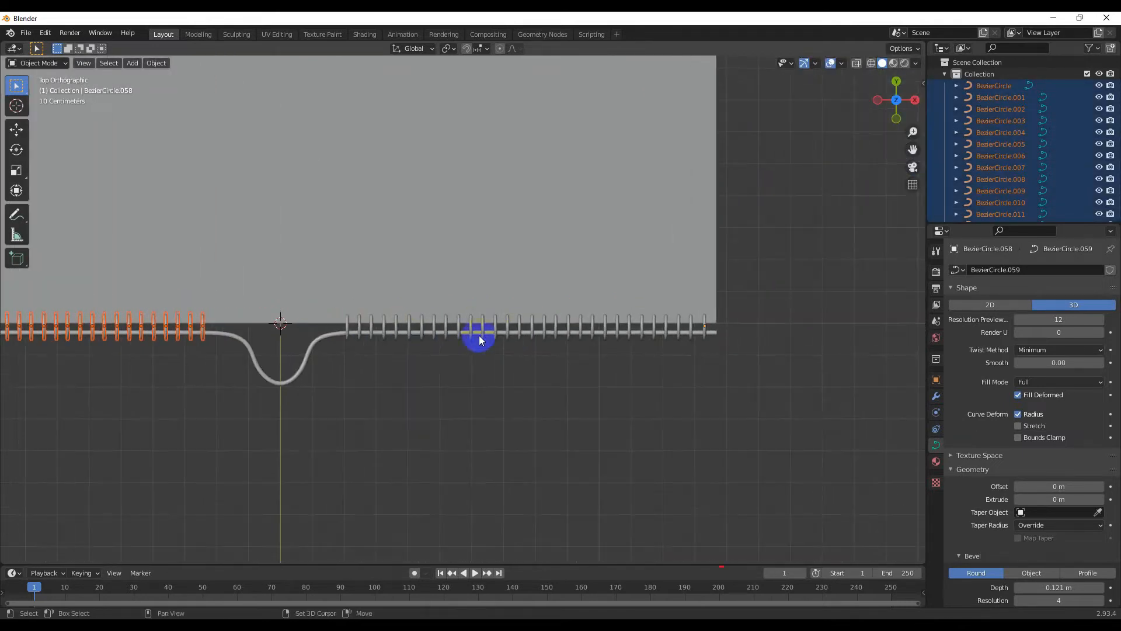
pyautogui.keyDown('shift'); pyautogui.moveTo(339, 325); pyautogui.dragTo(762, 327); pyautogui.keyUp('shift')
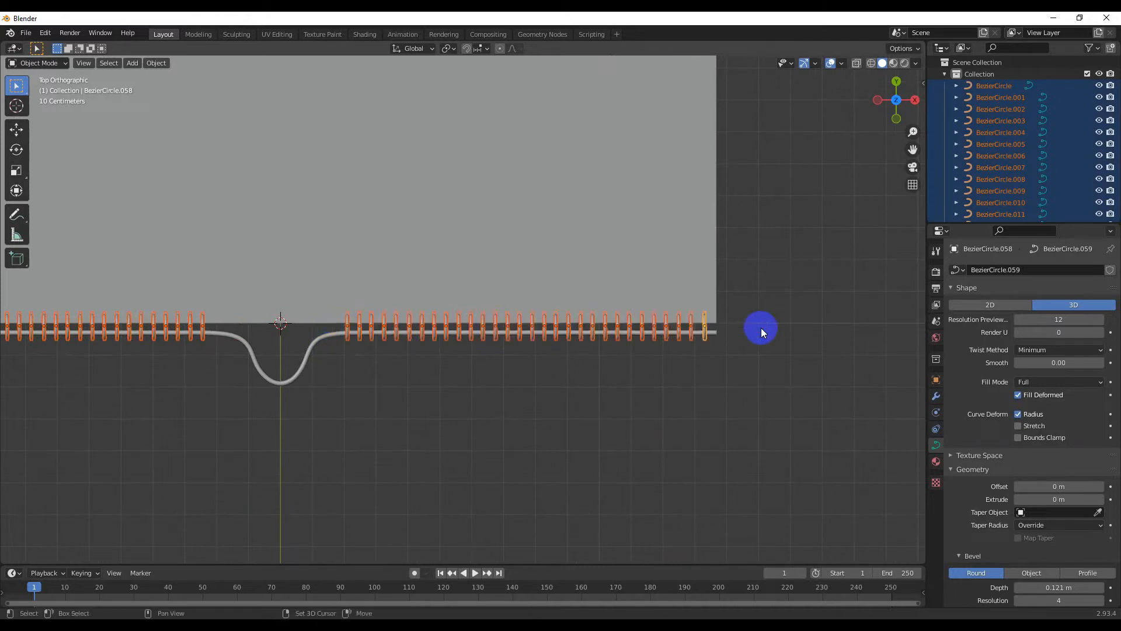
pyautogui.scroll(-2, 731, 331)
pyautogui.hotkey('ctrl', 'j')
pyautogui.hotkey('alt', 'a')
# - Try joining the hanger path with the joined rings and inspect the binding in perspective
pyautogui.click(601, 321)
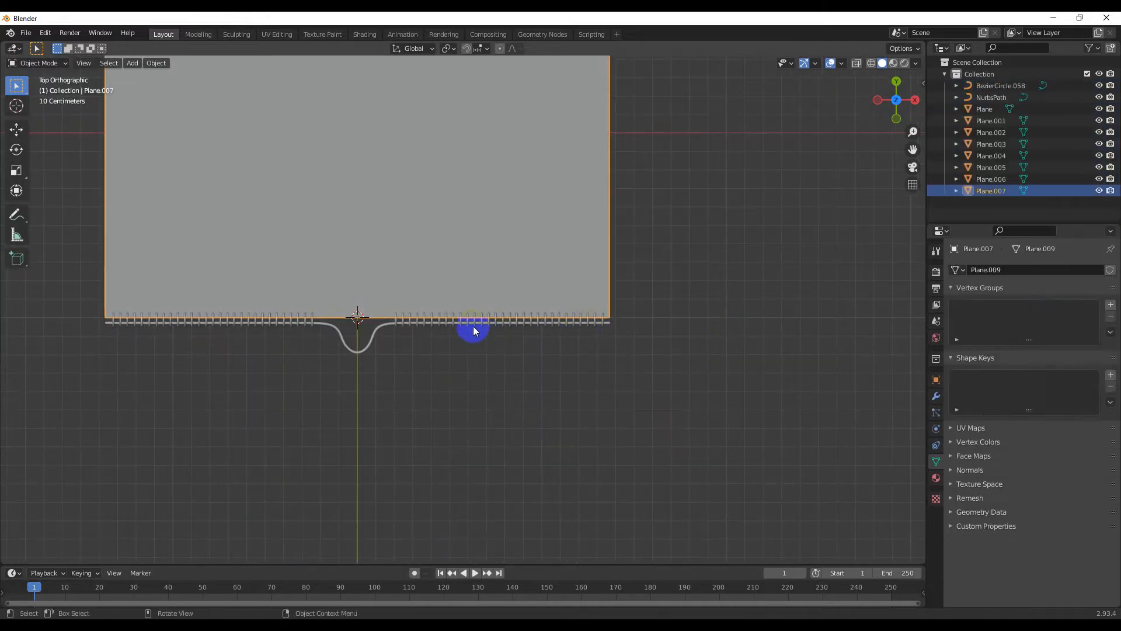
pyautogui.click(468, 326)
pyautogui.click(371, 335)
pyautogui.keyDown('shift'); pyautogui.click(417, 321); pyautogui.keyUp('shift')
pyautogui.hotkey('ctrl', 'j')
pyautogui.scroll(-3, 413, 320)
pyautogui.hotkey('alt', 'a')
pyautogui.moveTo(502, 342); pyautogui.dragTo(596, 303, button='middle')
pyautogui.scroll(2, 572, 352)
pyautogui.scroll(2, 525, 301)
pyautogui.moveTo(429, 295); pyautogui.dragTo(501, 363, button='middle')
pyautogui.click(398, 348)
# - Undo the join of the hanger path and the rings
pyautogui.hotkey('ctrl', 'z')
pyautogui.hotkey('ctrl', 'z')
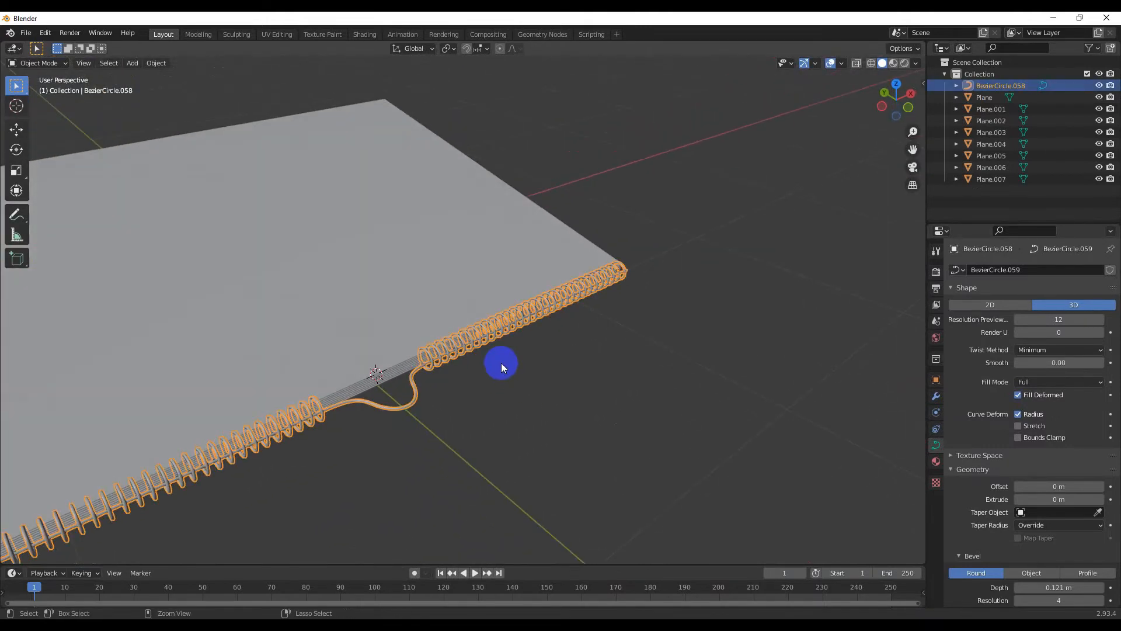
pyautogui.click(502, 363)
pyautogui.click(413, 374)
pyautogui.hotkey('ctrl', 'z')
pyautogui.hotkey('ctrl', 'z')
pyautogui.hotkey('ctrl', 'z')
# - Duplicate the joined rings in place and hide the original rings object in the viewport
pyautogui.click(444, 383)
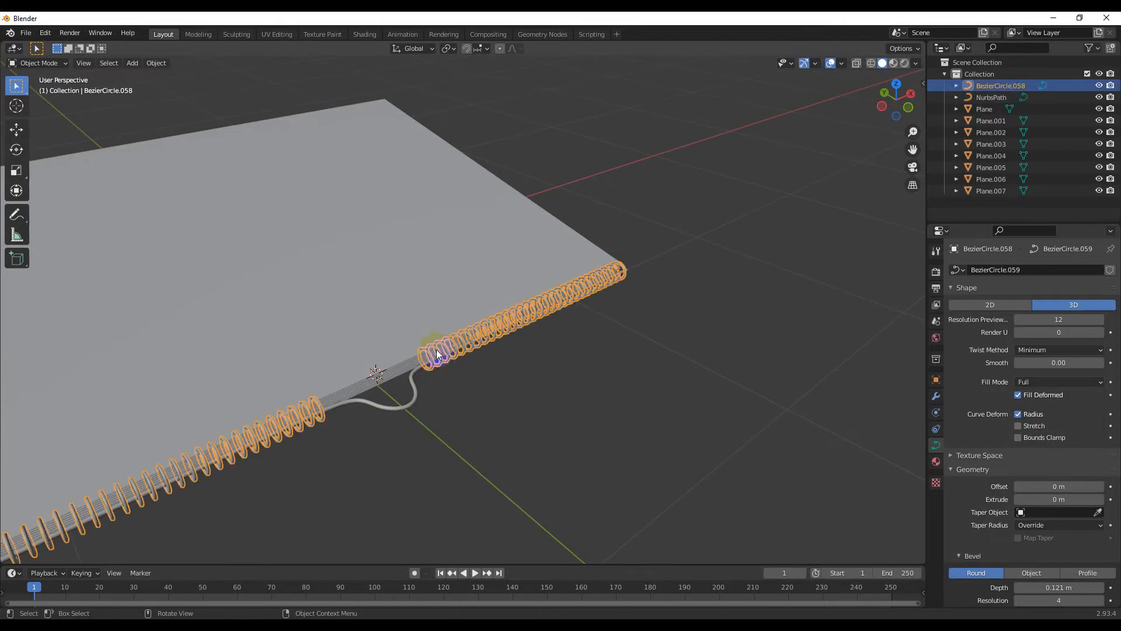
pyautogui.hotkey('shift', 'd')
pyautogui.rightClick(440, 350)
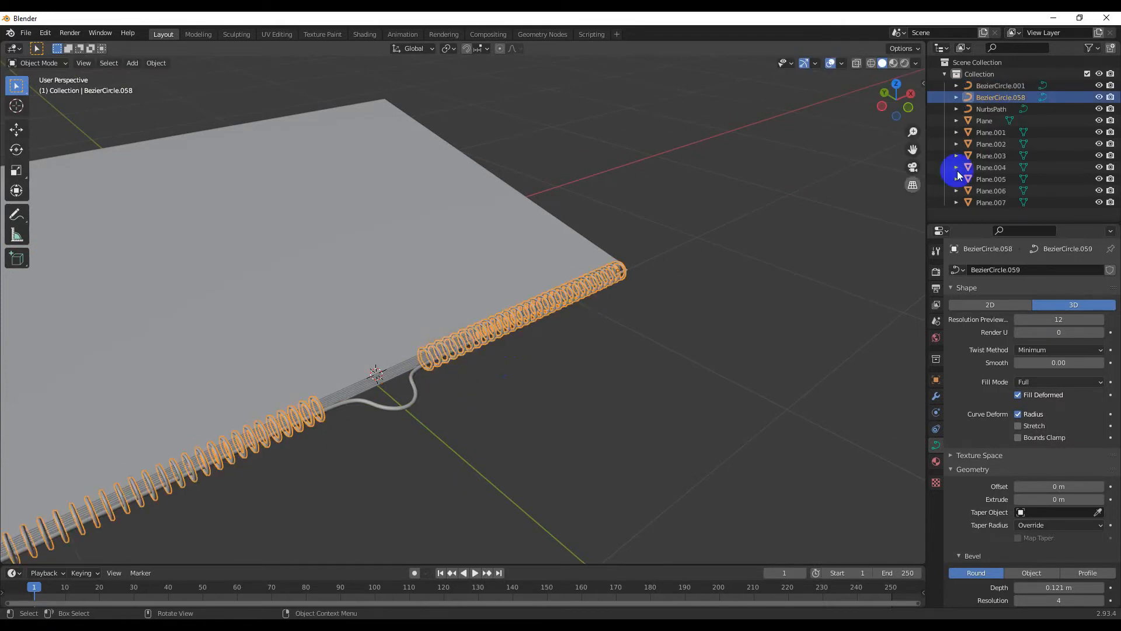
pyautogui.click(1099, 97)
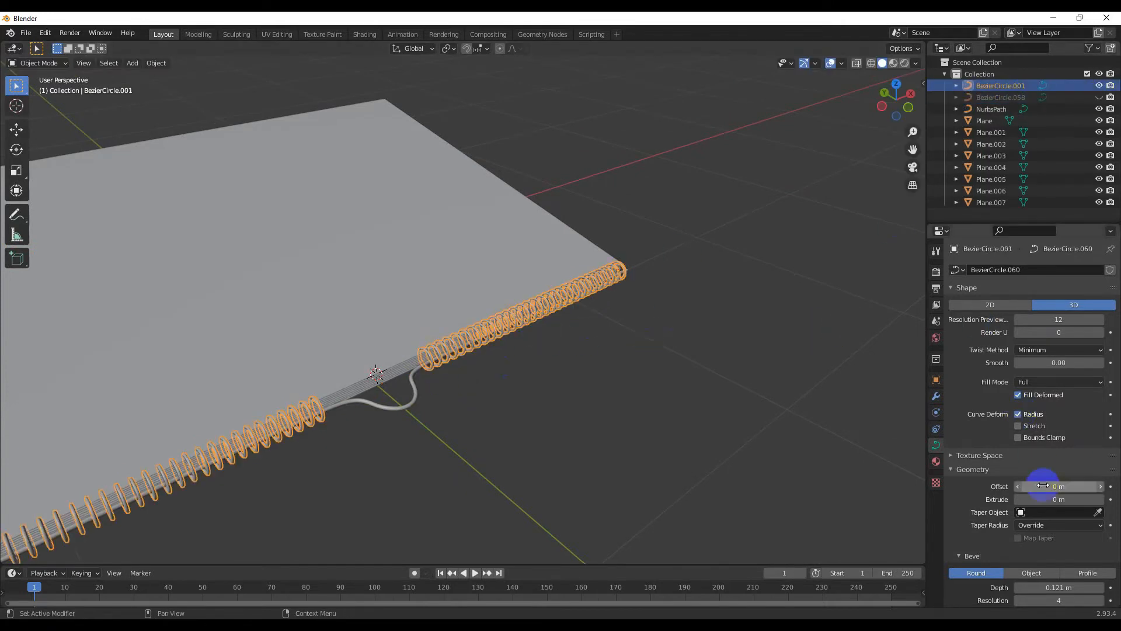
# - Set the bevel depth of the duplicated rings to about 0.288 m so they become thicker
pyautogui.scroll(-5, 1034, 485)
pyautogui.moveTo(1059, 470); pyautogui.dragTo(4, 472)
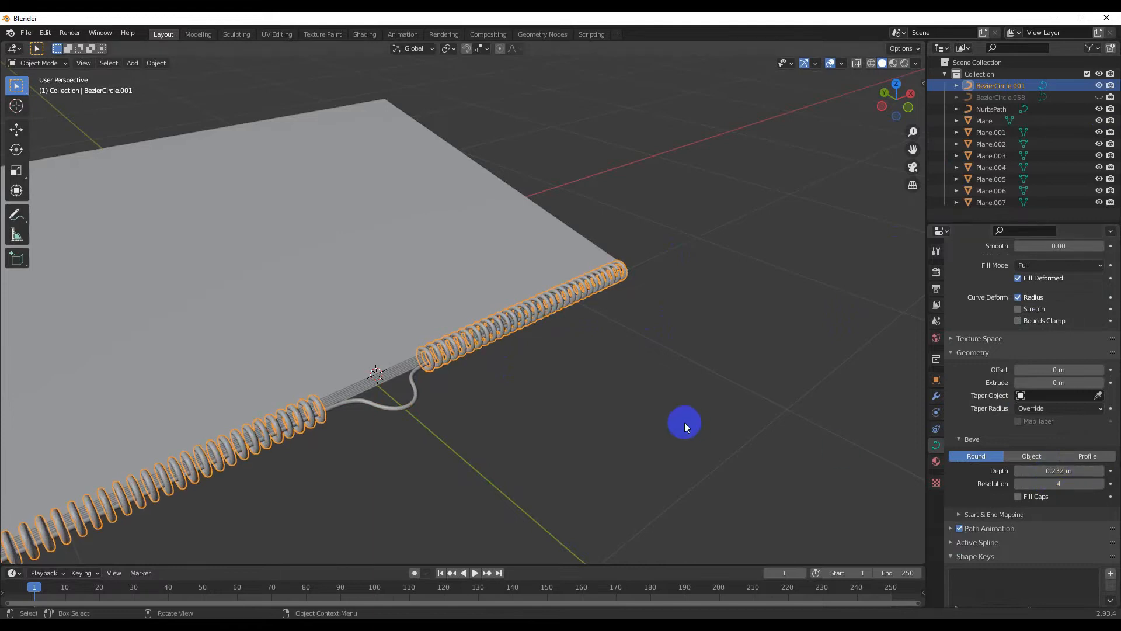
pyautogui.press('KP_7')
pyautogui.keyDown('shift'); pyautogui.moveTo(486, 418); pyautogui.dragTo(703, 433, button='middle'); pyautogui.keyUp('shift')
pyautogui.click(1060, 471)
pyautogui.moveTo(1060, 471); pyautogui.dragTo(1094, 471)
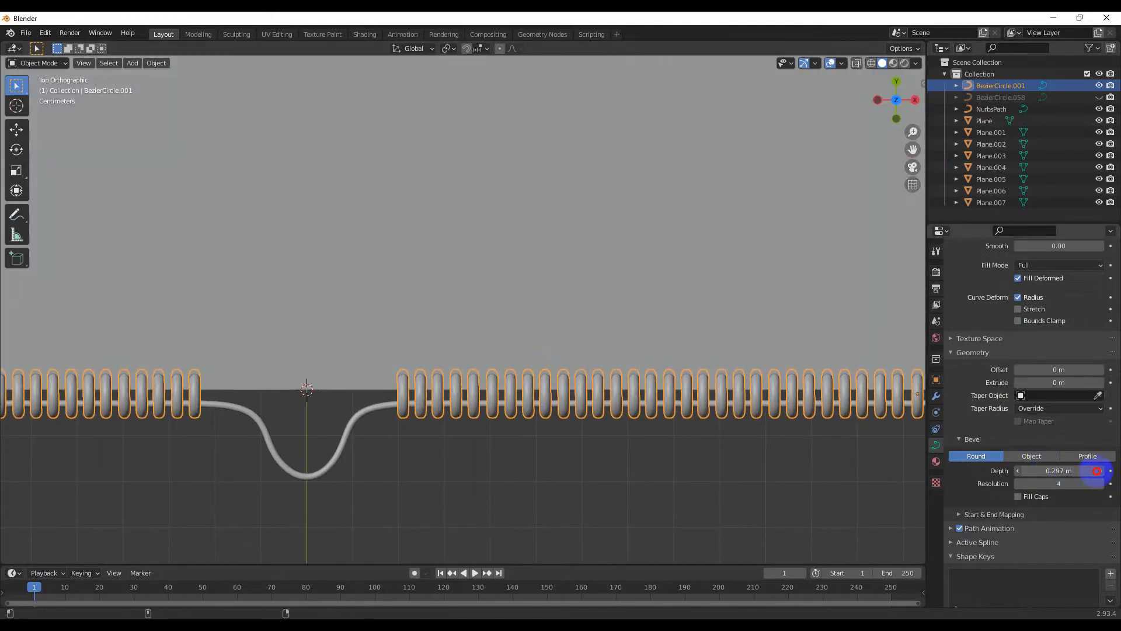
pyautogui.scroll(-4, 543, 387)
pyautogui.keyDown('shift'); pyautogui.moveTo(461, 313); pyautogui.dragTo(520, 338, button='middle'); pyautogui.keyUp('shift')
pyautogui.moveTo(785, 417); pyautogui.dragTo(656, 316, button='middle')
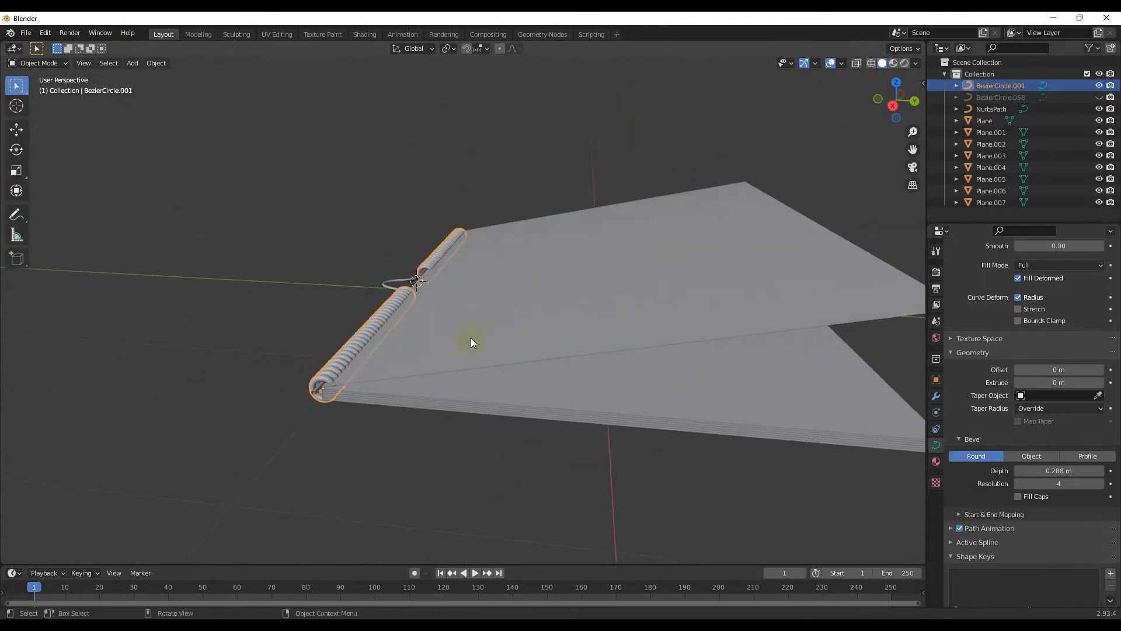
# - Convert the thickened duplicate rings from a curve to a mesh and clear the selection
pyautogui.scroll(1, 471, 338)
pyautogui.keyDown('shift'); pyautogui.moveTo(407, 369); pyautogui.dragTo(453, 362, button='middle'); pyautogui.keyUp('shift')
pyautogui.click(400, 375)
pyautogui.click(400, 375)
pyautogui.rightClick(400, 375)
pyautogui.click(451, 386)
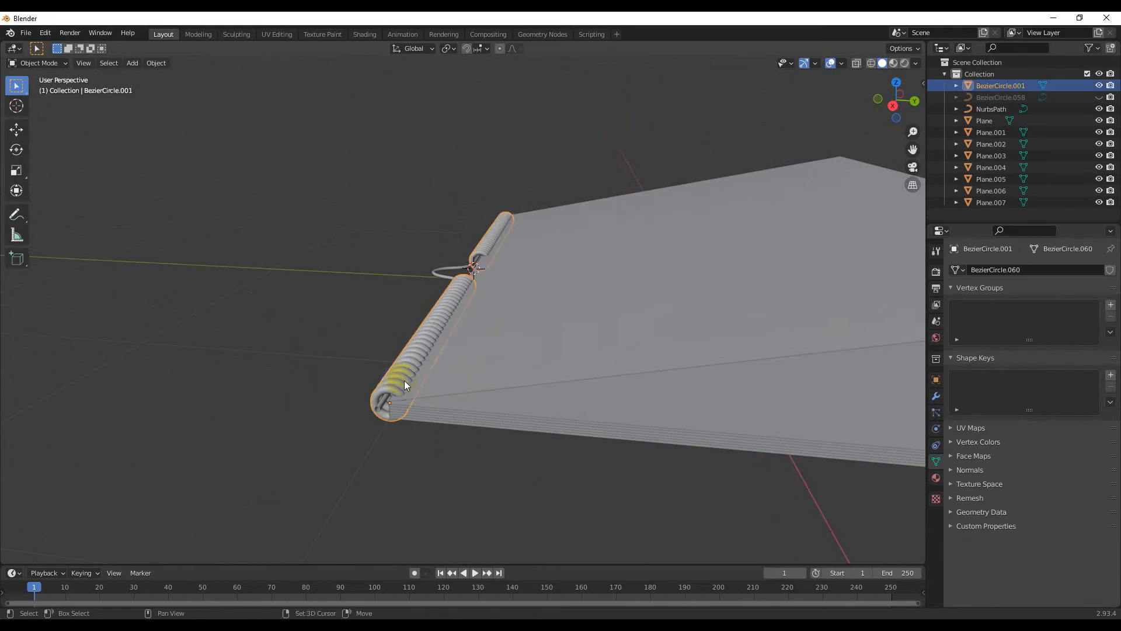
pyautogui.click(461, 381)
pyautogui.moveTo(390, 397); pyautogui.dragTo(500, 301, button='middle')
pyautogui.scroll(-3, 500, 302)
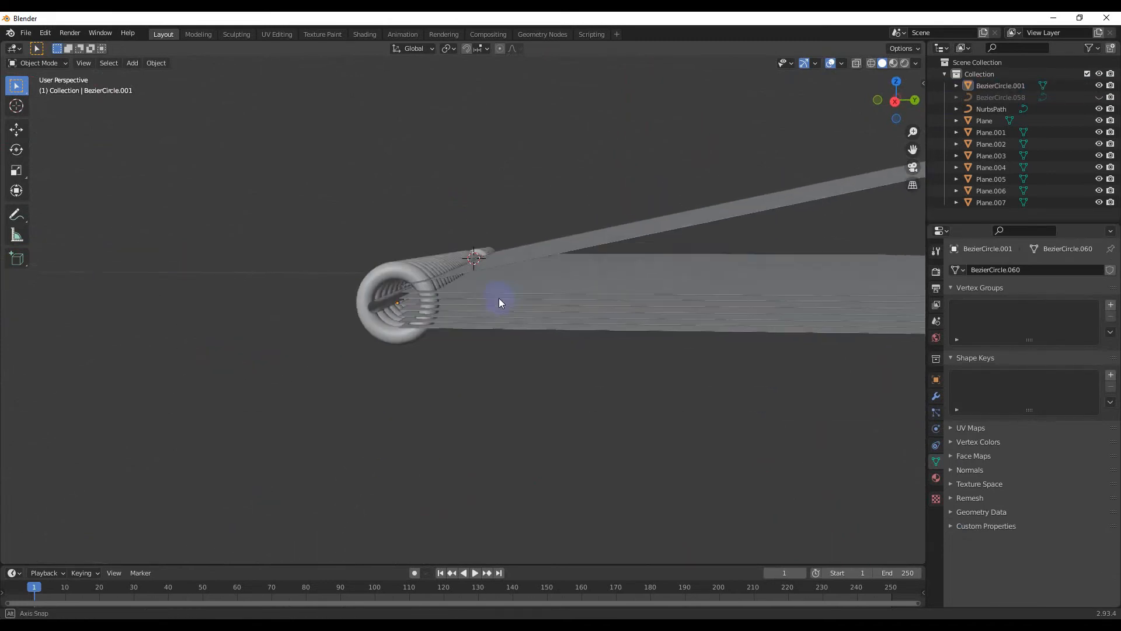
# - Select the seven stacked lower sheets and join them into one object
pyautogui.moveTo(548, 288); pyautogui.dragTo(558, 345)
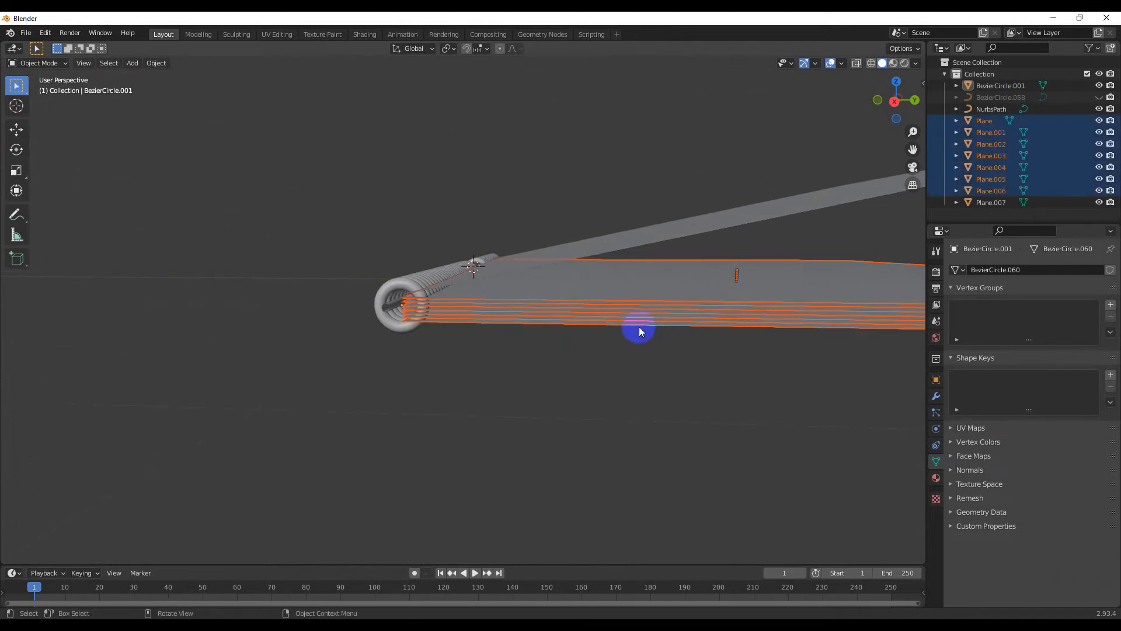
pyautogui.press('a')
pyautogui.moveTo(524, 353); pyautogui.dragTo(524, 412, button='middle')
pyautogui.hotkey('ctrl', 'z')
pyautogui.moveTo(571, 325); pyautogui.dragTo(626, 348, button='middle')
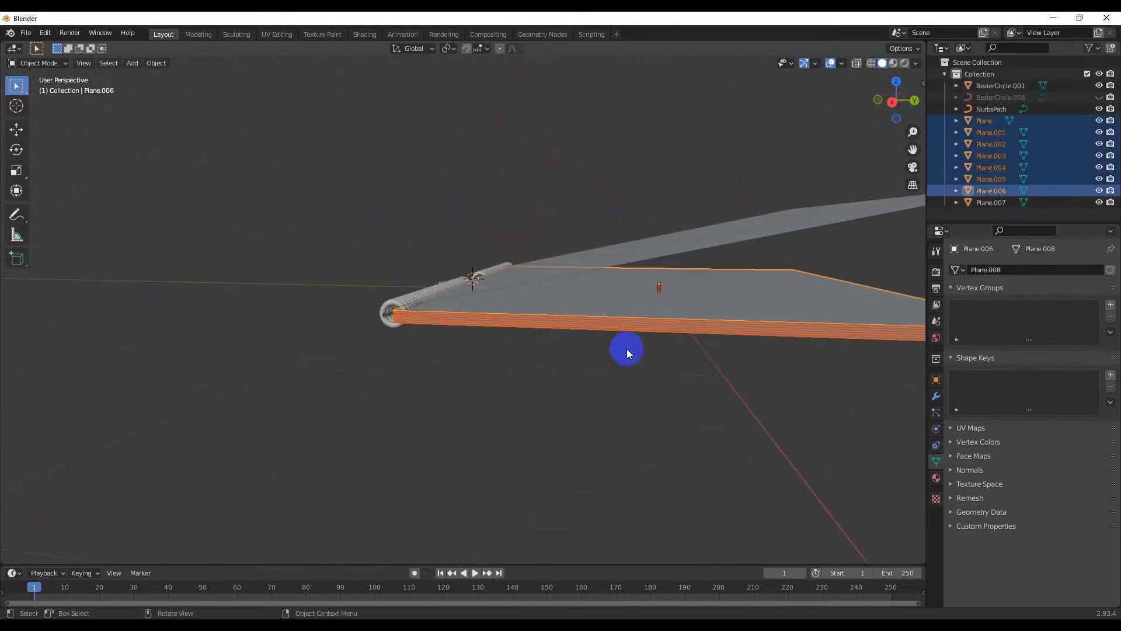
pyautogui.hotkey('ctrl', 'j')
# - Duplicate the thick ring mesh in place and hide the duplicate in the viewport
pyautogui.scroll(3, 526, 341)
pyautogui.keyDown('shift'); pyautogui.moveTo(433, 341); pyautogui.dragTo(560, 356, button='middle'); pyautogui.keyUp('shift')
pyautogui.scroll(3, 555, 352)
pyautogui.click(551, 347)
pyautogui.scroll(-5, 551, 347)
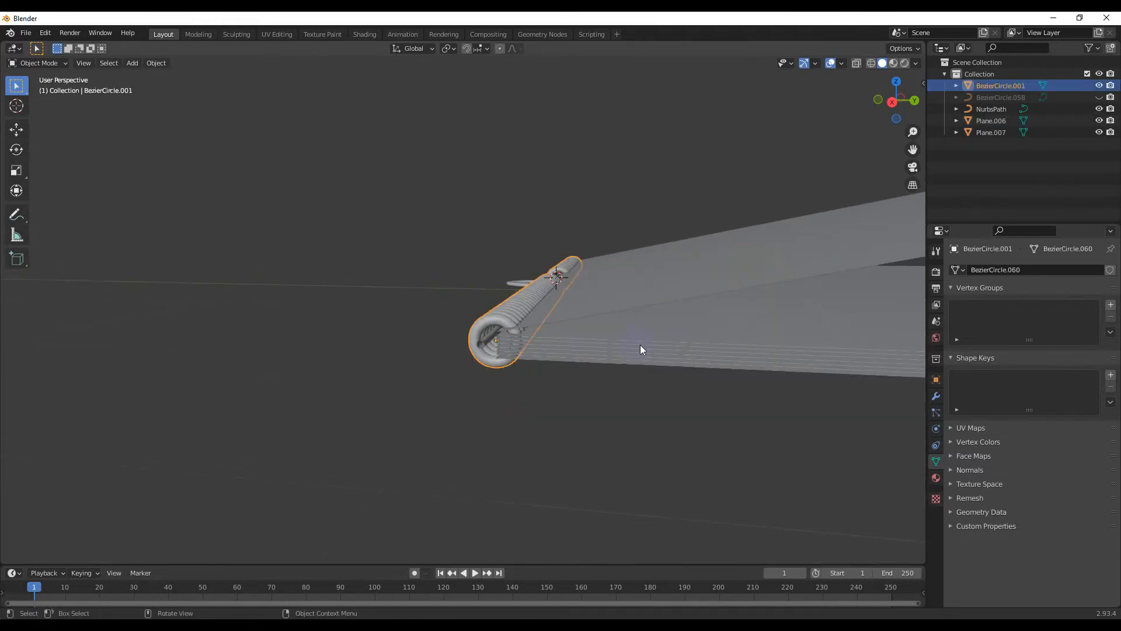
pyautogui.hotkey('shift', 'd')
pyautogui.rightClick(1026, 153)
pyautogui.press('h')
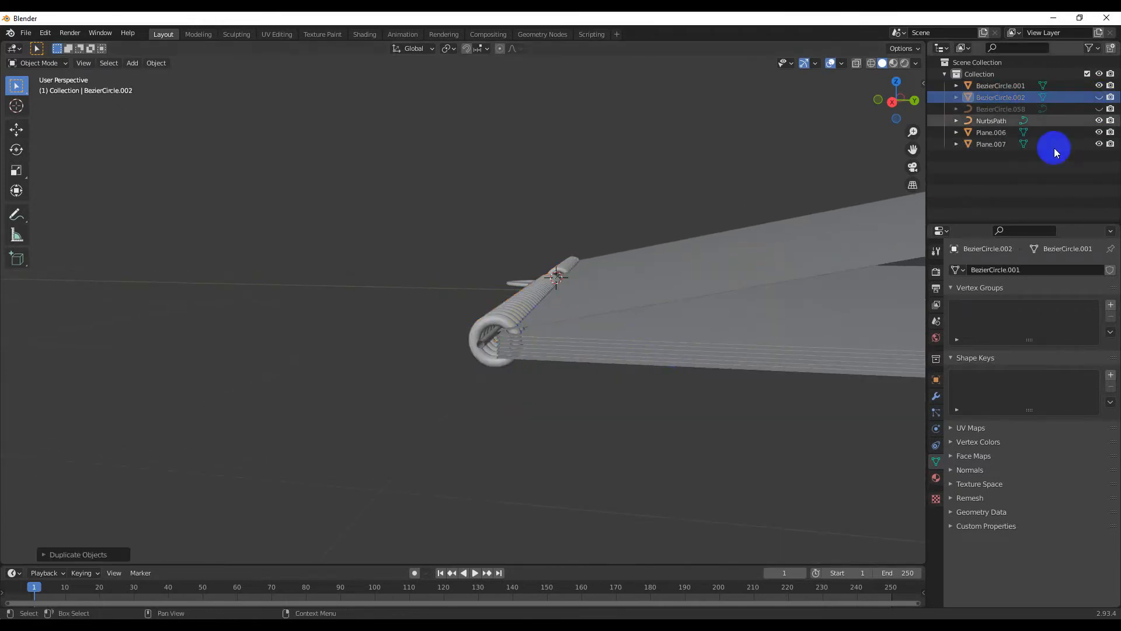
# - Cut the thick rings out of the joined lower sheets with an auto boolean Difference
pyautogui.click(556, 338)
pyautogui.keyDown('shift'); pyautogui.click(557, 338); pyautogui.keyUp('shift')
pyautogui.hotkey('ctrl', 'shift', 'b')
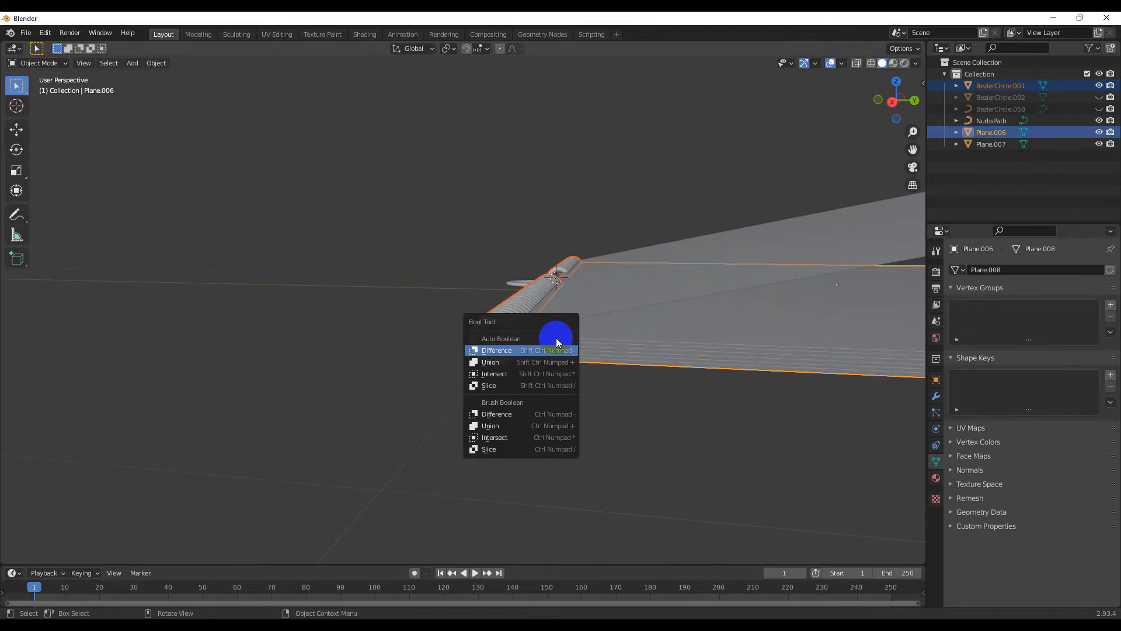
pyautogui.click(543, 347)
pyautogui.moveTo(508, 356); pyautogui.dragTo(475, 394, button='middle')
# - Show the hidden thick ring duplicate and cut it out of the raised upper sheet with an auto boolean Difference
pyautogui.click(1100, 85)
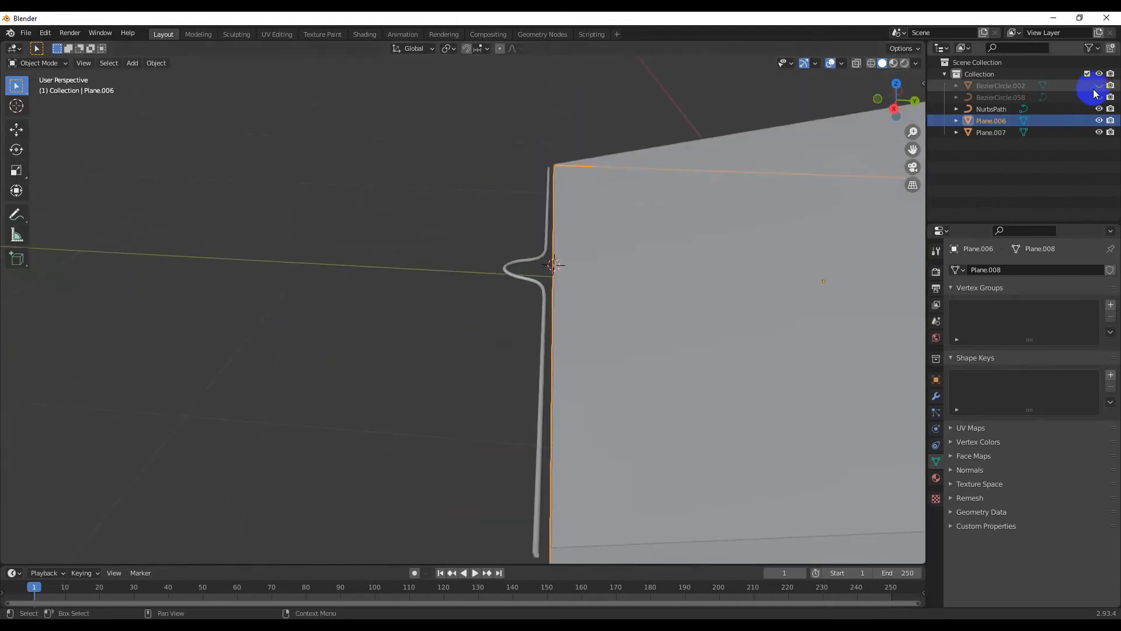
pyautogui.click(554, 343)
pyautogui.keyDown('shift'); pyautogui.click(609, 317); pyautogui.keyUp('shift')
pyautogui.press('KP_Decimal')
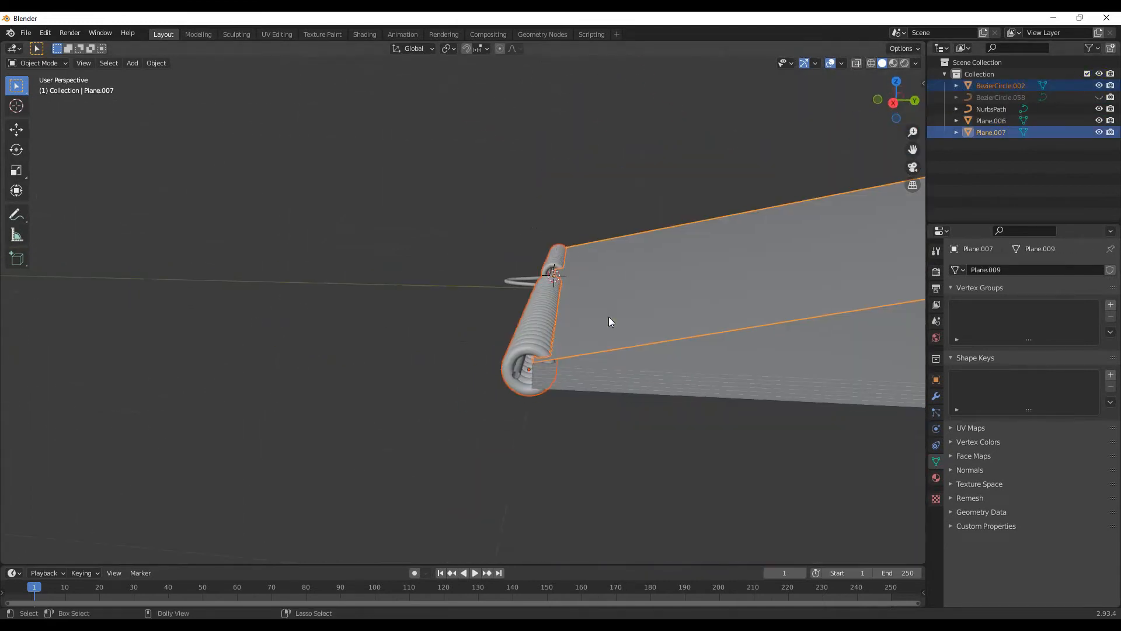
pyautogui.hotkey('shift', 'ctrl', 'b')
pyautogui.click(609, 317)
# - Make the original thin rings visible again along the perforated sheet edges
pyautogui.moveTo(616, 335); pyautogui.dragTo(583, 337, button='middle')
pyautogui.click(1099, 85)
pyautogui.moveTo(760, 234); pyautogui.dragTo(534, 294, button='middle')
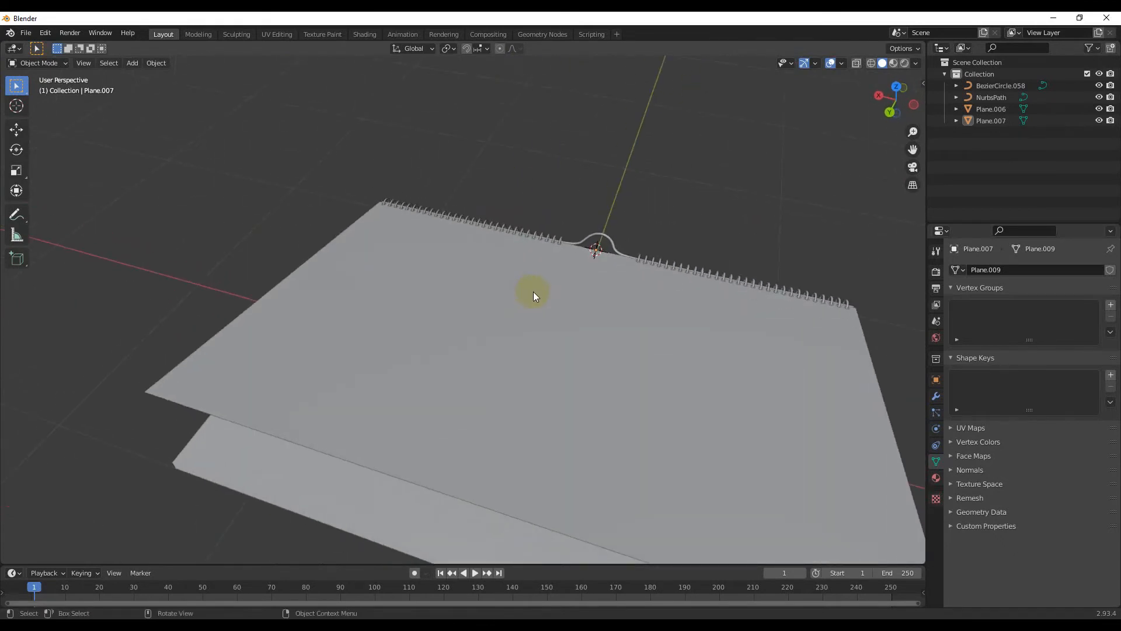
# - Shade the upper sheet and the joined lower sheets smooth with Auto Smooth turned on
pyautogui.moveTo(533, 292); pyautogui.dragTo(609, 327, button='middle')
pyautogui.moveTo(577, 270)
pyautogui.mouseDown(button='middle')
pyautogui.moveTo(571, 282)
pyautogui.moveTo(542, 231)
pyautogui.moveTo(444, 258)
pyautogui.moveTo(440, 316)
pyautogui.moveTo(480, 352)
pyautogui.mouseUp(button='middle')
pyautogui.click(450, 295)
pyautogui.rightClick(439, 317)
pyautogui.click(418, 286)
pyautogui.click(954, 472)
pyautogui.click(1018, 489)
pyautogui.click(480, 352)
pyautogui.rightClick(479, 351)
pyautogui.click(479, 352)
pyautogui.click(1018, 487)
# - Select the binding rings and shade them smooth
pyautogui.moveTo(650, 371); pyautogui.dragTo(614, 341, button='middle')
pyautogui.scroll(4, 523, 335)
pyautogui.click(626, 386)
pyautogui.rightClick(626, 386)
pyautogui.click(625, 386)
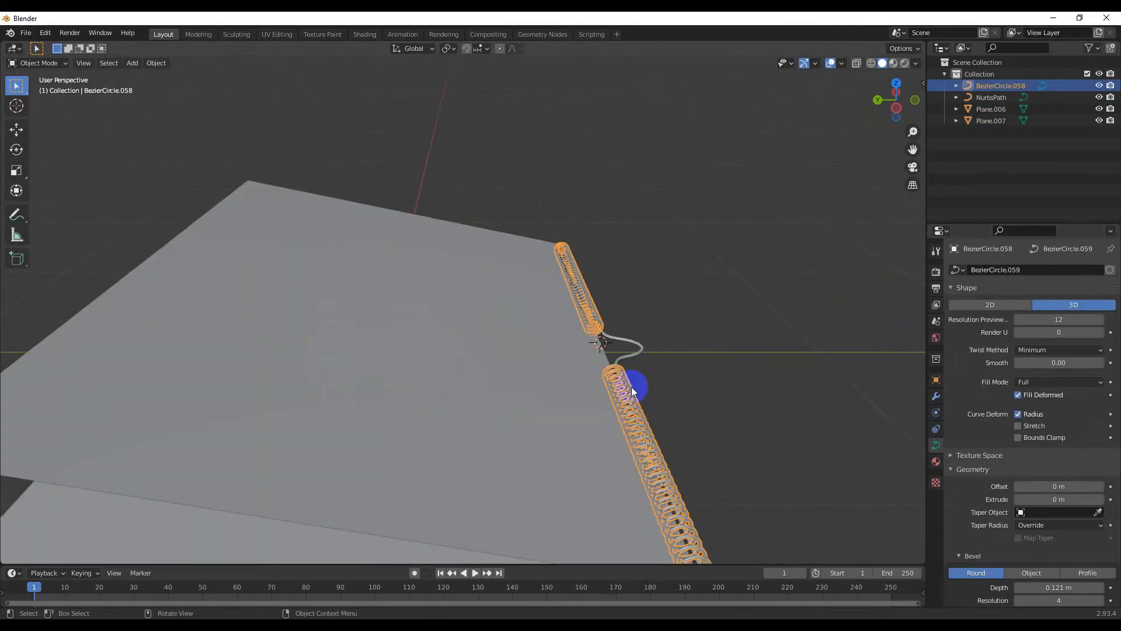
# - Look through the rings' physics, modifier and material properties and the scene's render, view layer and output settings
pyautogui.scroll(-5, 978, 459)
pyautogui.scroll(3, 980, 462)
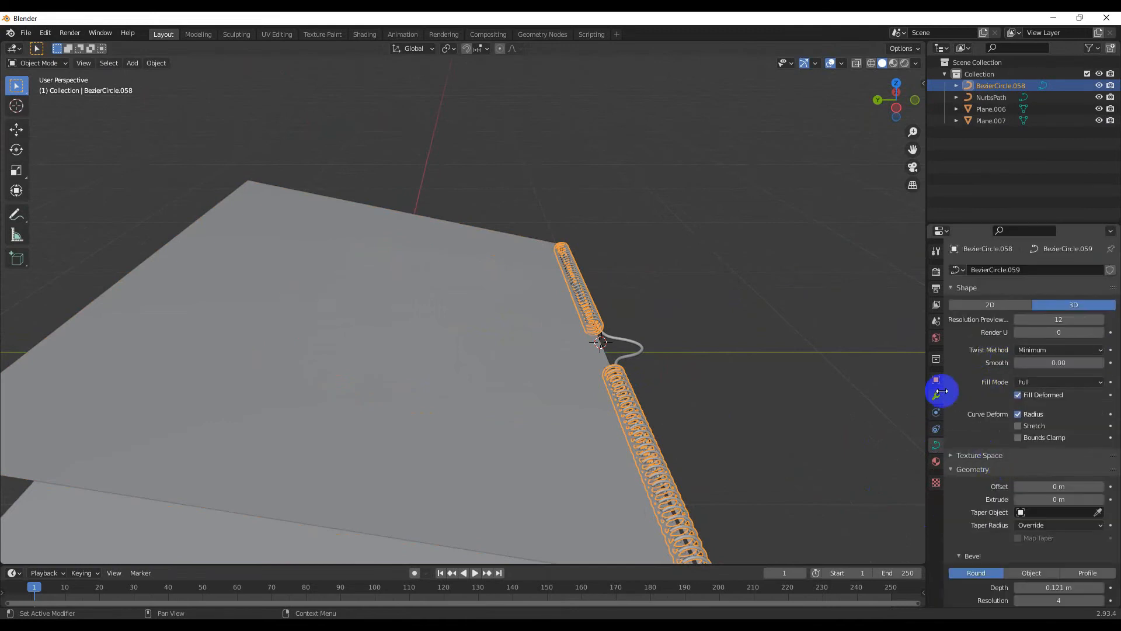
pyautogui.click(935, 430)
pyautogui.click(936, 396)
pyautogui.click(935, 461)
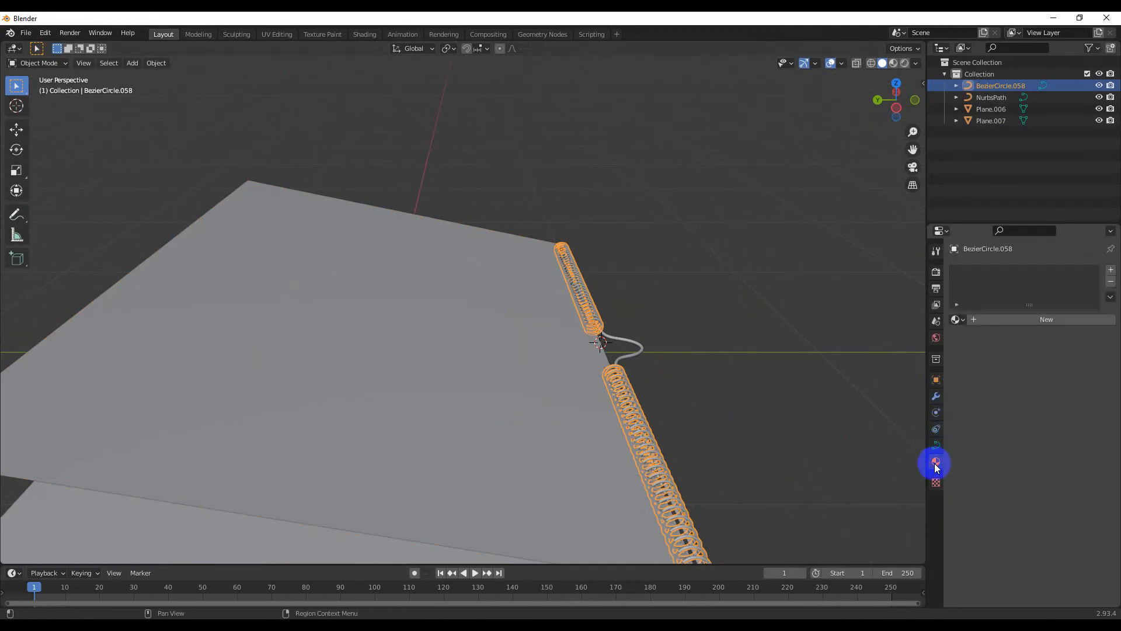
pyautogui.click(935, 289)
pyautogui.click(936, 273)
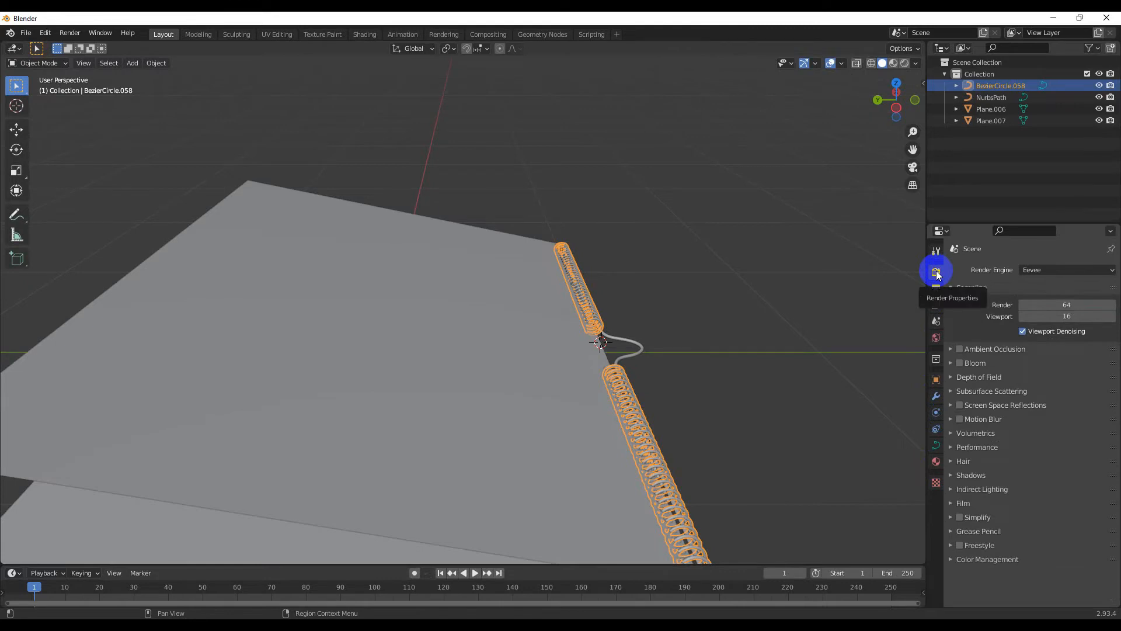
pyautogui.click(976, 502)
pyautogui.click(975, 502)
pyautogui.click(937, 306)
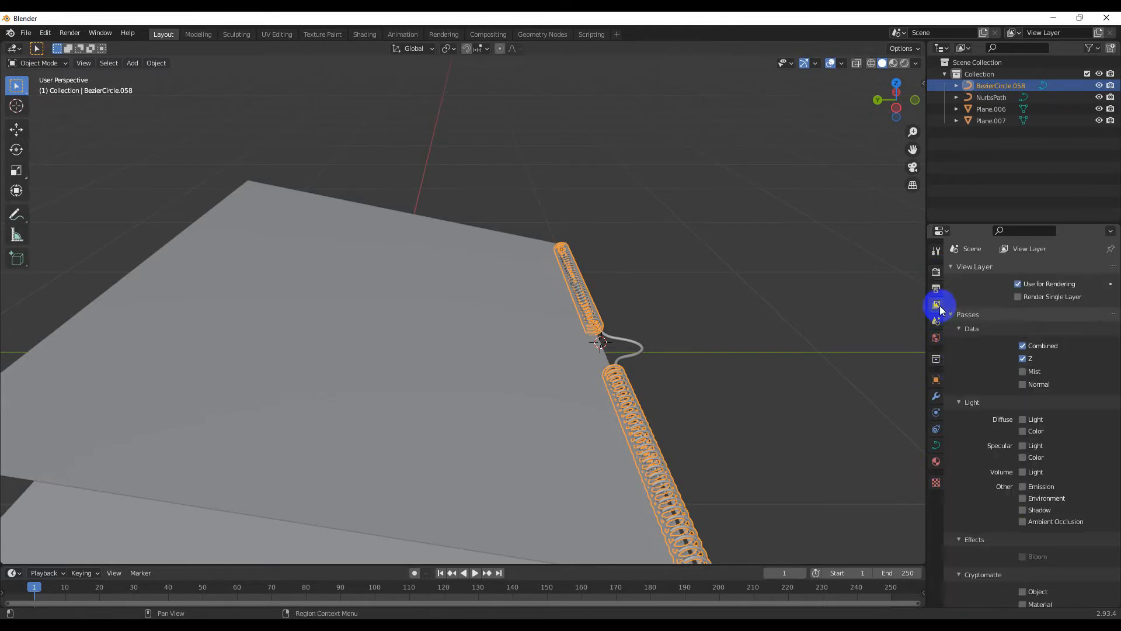
pyautogui.click(936, 289)
pyautogui.click(833, 305)
pyautogui.click(618, 356)
pyautogui.click(672, 359)
# - Select the wire hanger together with the binding rings and join them into one object
pyautogui.scroll(-4, 584, 379)
pyautogui.moveTo(419, 430); pyautogui.dragTo(619, 447, button='middle')
pyautogui.scroll(3, 474, 445)
pyautogui.moveTo(471, 448); pyautogui.dragTo(537, 467, button='middle')
pyautogui.scroll(6, 247, 310)
pyautogui.keyDown('shift'); pyautogui.moveTo(247, 304); pyautogui.dragTo(353, 353, button='middle'); pyautogui.keyUp('shift')
pyautogui.click(344, 242)
pyautogui.keyDown('shift'); pyautogui.click(349, 246); pyautogui.keyUp('shift')
pyautogui.scroll(-5, 349, 246)
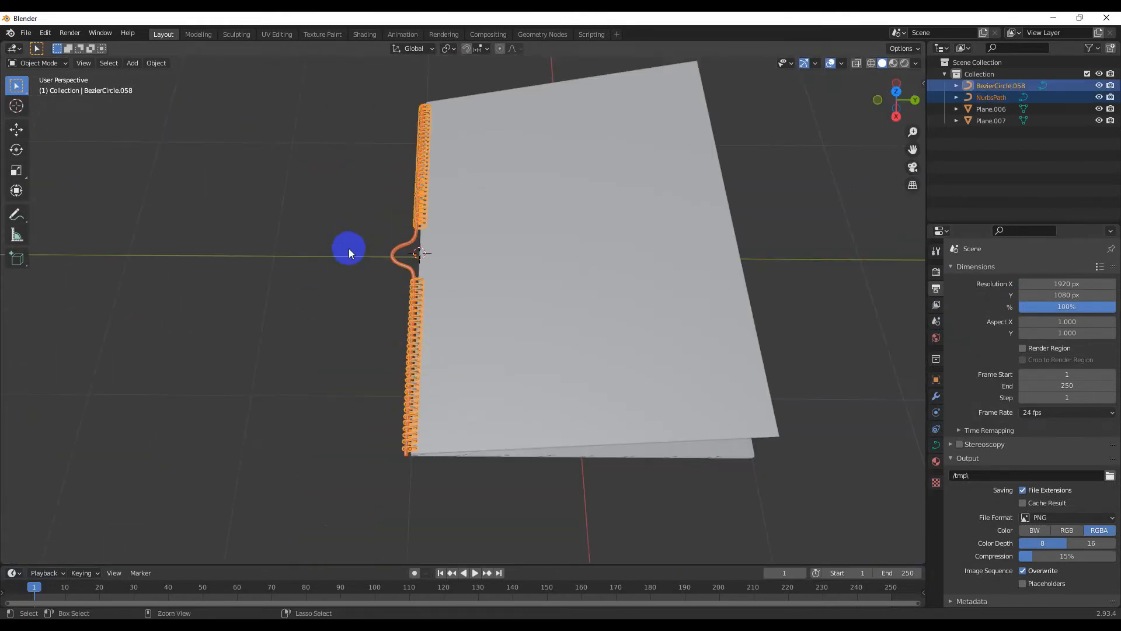
pyautogui.hotkey('ctrl', 'j')
# - Inspect the joined hanger and rings against the sheets from several angles
pyautogui.scroll(-4, 351, 251)
pyautogui.moveTo(370, 283); pyautogui.dragTo(433, 298, button='middle')
pyautogui.click(605, 339)
pyautogui.moveTo(599, 339); pyautogui.dragTo(523, 324, button='middle')
pyautogui.scroll(4, 421, 349)
pyautogui.moveTo(421, 349); pyautogui.dragTo(473, 374, button='middle')
pyautogui.scroll(3, 351, 325)
pyautogui.click(351, 326)
pyautogui.scroll(-4, 365, 333)
pyautogui.click(369, 334)
pyautogui.moveTo(672, 328); pyautogui.dragTo(513, 335, button='middle')
pyautogui.scroll(4, 583, 327)
pyautogui.scroll(-5, 583, 328)
pyautogui.scroll(-3, 621, 434)
# - Select the whole calendar, move it about 21 m along negative X, and clear the selection
pyautogui.moveTo(295, 244); pyautogui.dragTo(494, 377)
pyautogui.press('g')
pyautogui.press('x')
pyautogui.click(558, 373)
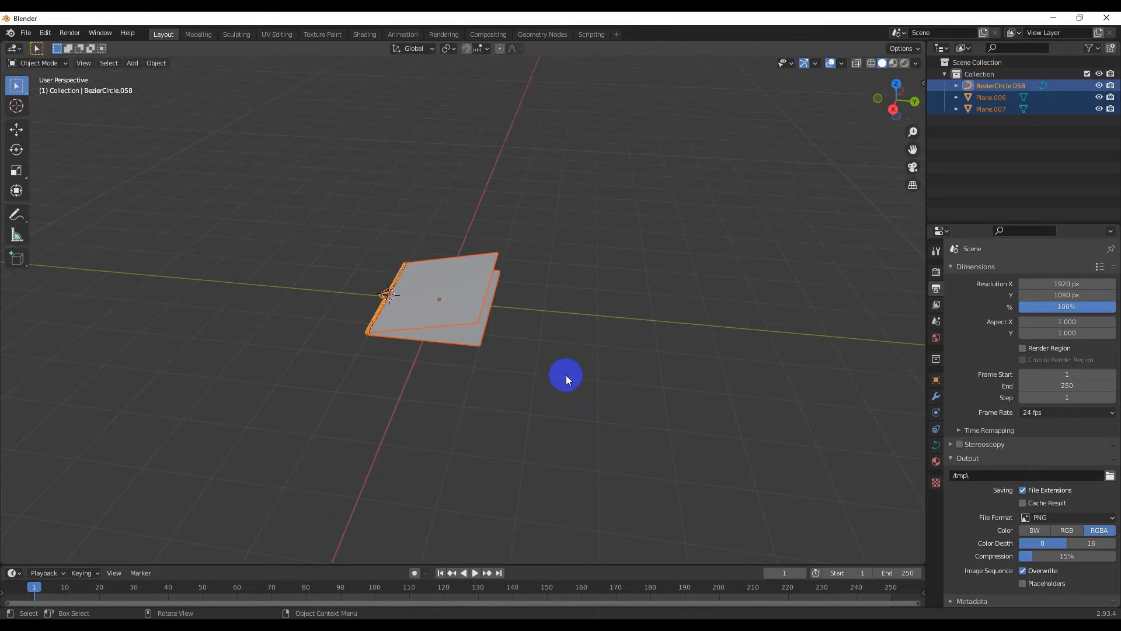
pyautogui.moveTo(566, 375); pyautogui.dragTo(503, 358, button='middle')
pyautogui.moveTo(555, 274); pyautogui.dragTo(488, 318, button='middle')
pyautogui.press('g')
pyautogui.press('x')
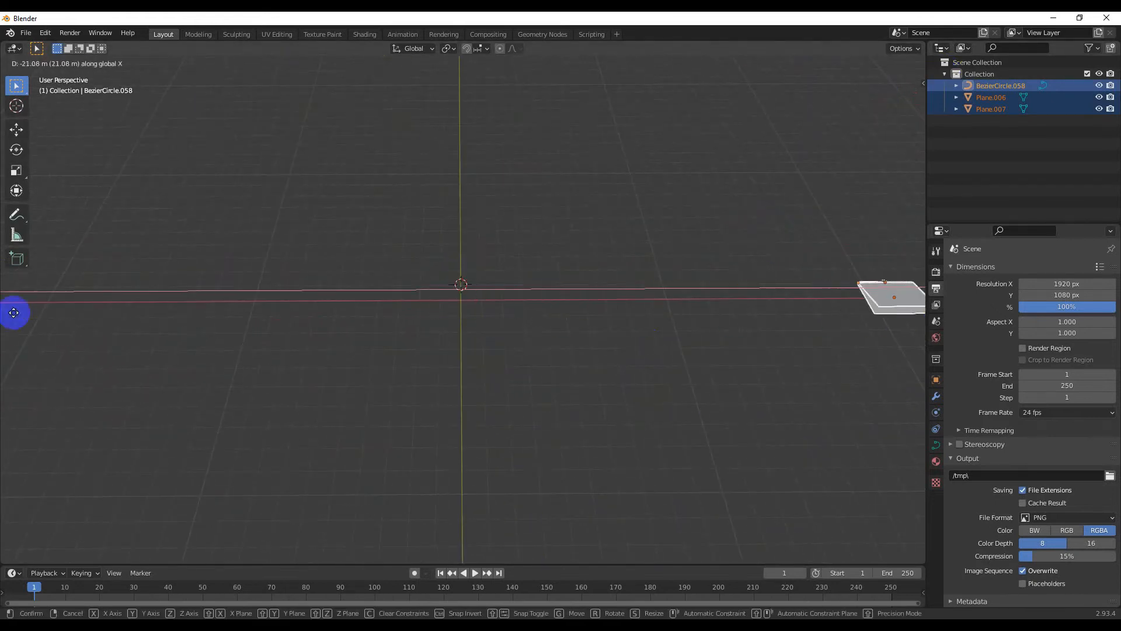
pyautogui.click(13, 313)
pyautogui.scroll(-3, 268, 286)
pyautogui.click(446, 363)
# - Add a cube at the world origin and scale it up by about 6.9
pyautogui.moveTo(446, 363); pyautogui.dragTo(478, 317, button='middle')
pyautogui.hotkey('shift', 'a')
pyautogui.moveTo(470, 297)
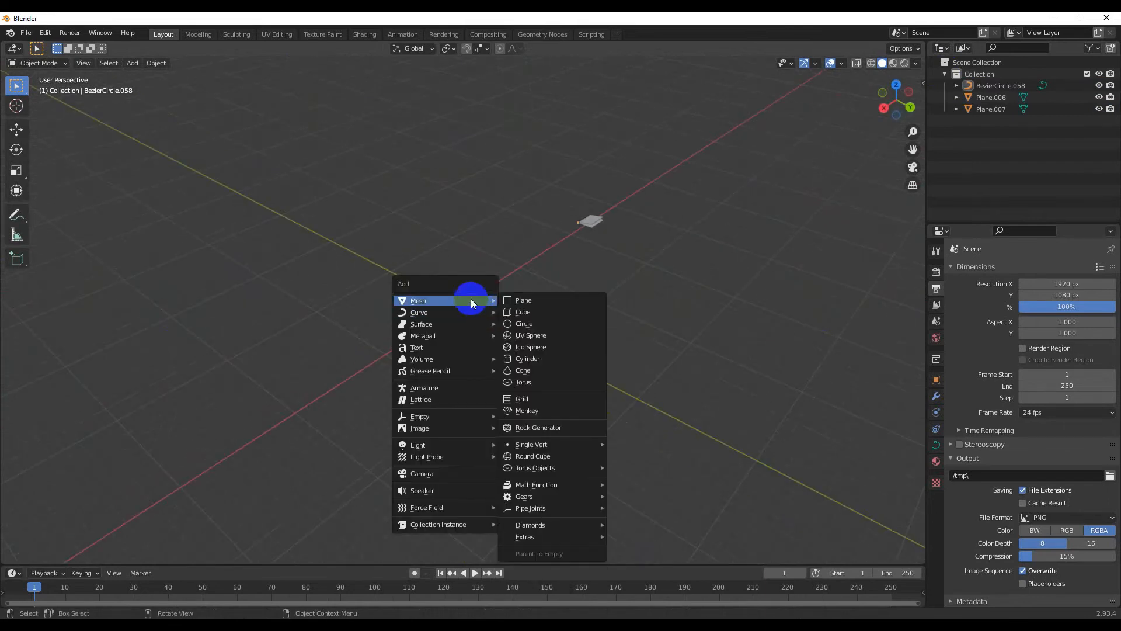
pyautogui.click(532, 310)
pyautogui.press('s')
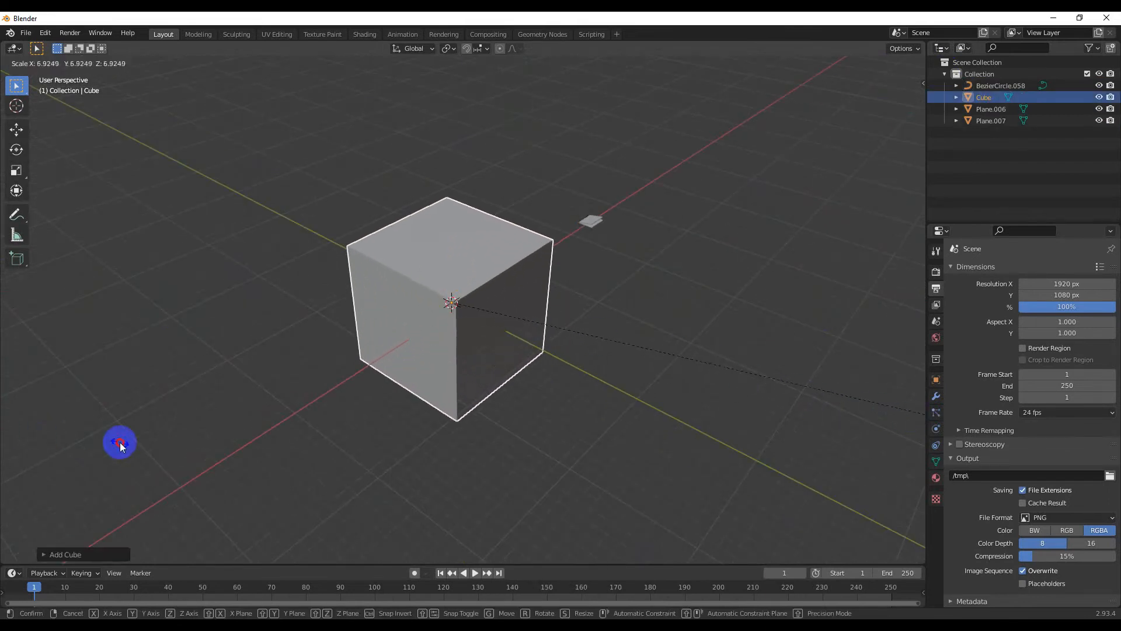
pyautogui.click(118, 444)
# - Raise the cube along Z until its base rests on the ground grid
pyautogui.press('KP_1')
pyautogui.press('g')
pyautogui.press('z')
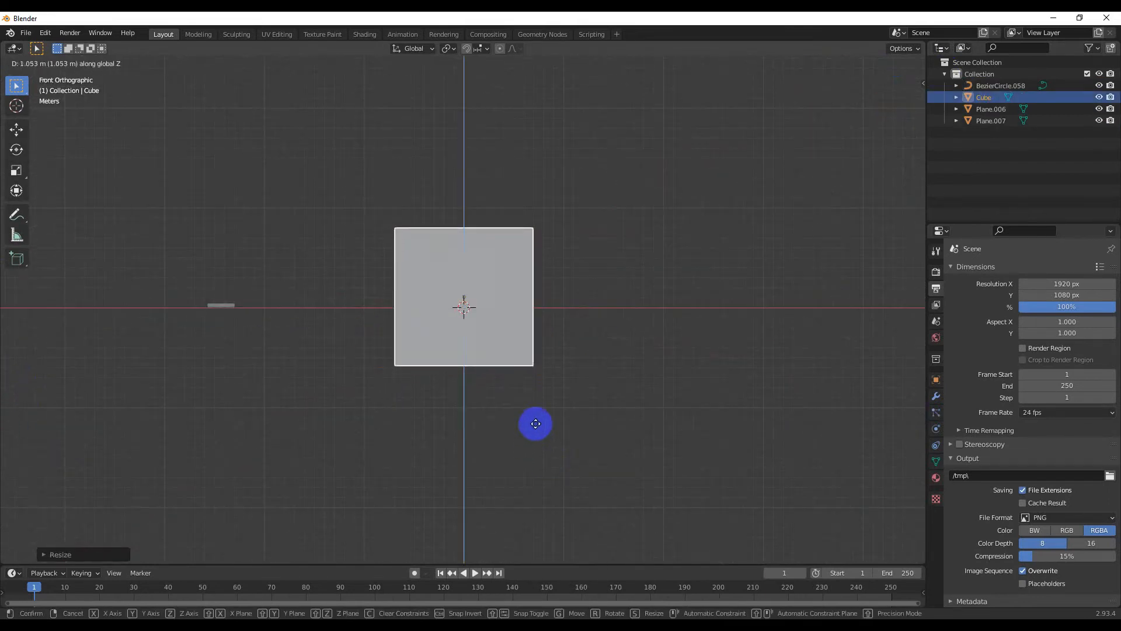
pyautogui.click(533, 366)
pyautogui.moveTo(533, 366); pyautogui.dragTo(446, 411, button='middle')
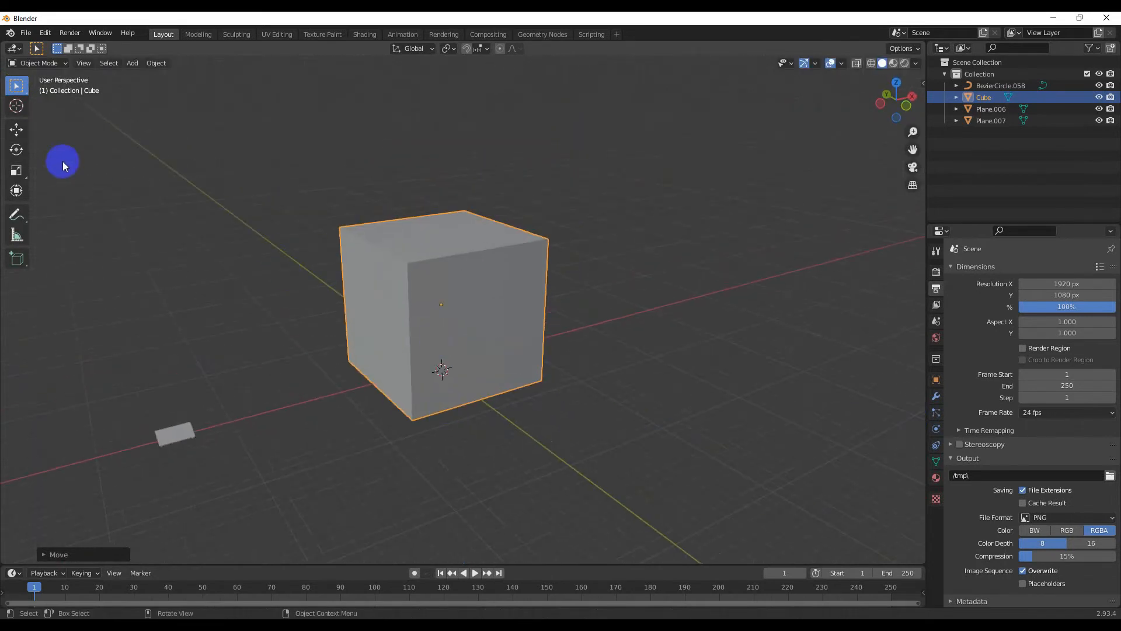
# - Delete the cube's top and two adjacent side faces to leave a floor with two walls
pyautogui.press('Tab')
pyautogui.click(470, 297)
pyautogui.moveTo(470, 297)
pyautogui.mouseDown(button='middle')
pyautogui.moveTo(390, 309)
pyautogui.moveTo(467, 300)
pyautogui.mouseUp(button='middle')
pyautogui.keyDown('shift'); pyautogui.click(390, 309); pyautogui.keyUp('shift')
pyautogui.keyDown('shift'); pyautogui.click(445, 274); pyautogui.keyUp('shift')
pyautogui.press('x')
pyautogui.click(409, 301)
pyautogui.press('Tab')
pyautogui.scroll(4, 467, 300)
# - Add a Solidify modifier to the open room and apply it
pyautogui.click(936, 396)
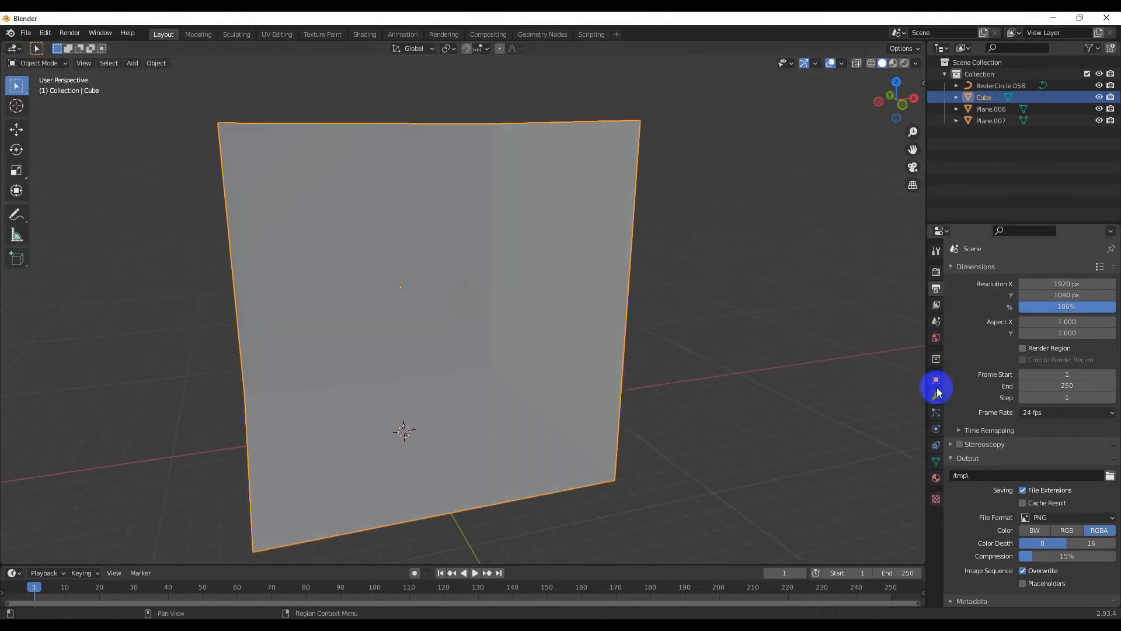
pyautogui.click(1004, 271)
pyautogui.click(870, 468)
pyautogui.moveTo(744, 366); pyautogui.dragTo(608, 352, button='middle')
pyautogui.click(1083, 289)
pyautogui.click(1046, 300)
pyautogui.scroll(-4, 525, 266)
pyautogui.moveTo(432, 263); pyautogui.dragTo(495, 264, button='middle')
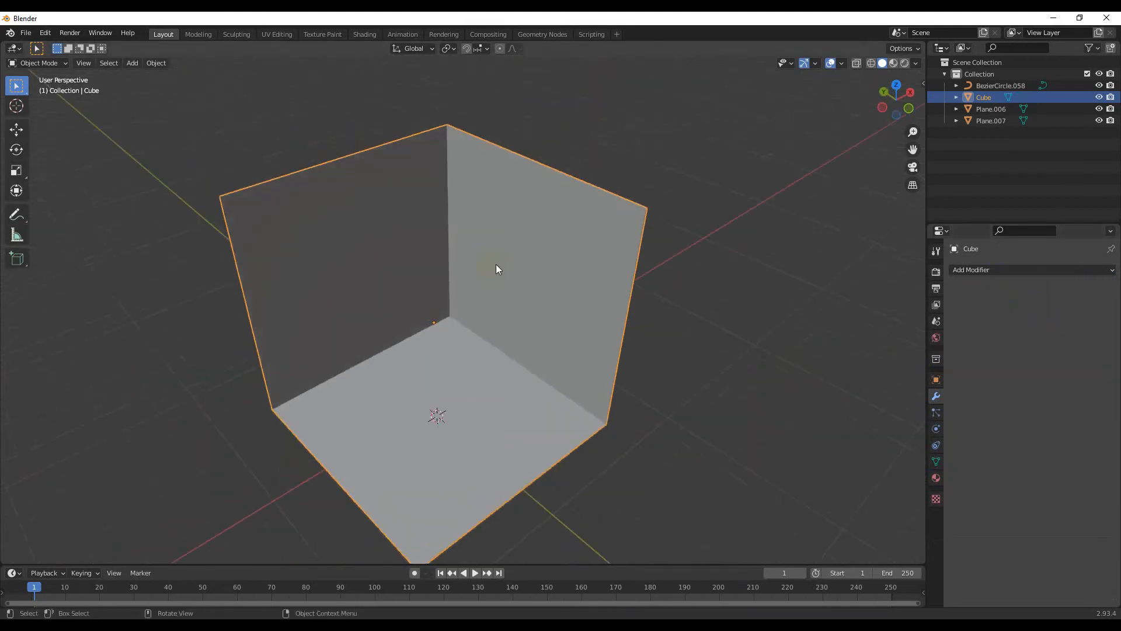
# - Select the calendar's sheets and its binding beside the room
pyautogui.scroll(-4, 409, 327)
pyautogui.keyDown('shift'); pyautogui.moveTo(265, 420); pyautogui.dragTo(327, 374, button='middle'); pyautogui.keyUp('shift')
pyautogui.moveTo(327, 374); pyautogui.dragTo(261, 452)
pyautogui.scroll(4, 320, 447)
pyautogui.moveTo(320, 446)
pyautogui.mouseDown(button='middle')
pyautogui.moveTo(370, 390)
pyautogui.moveTo(420, 412)
pyautogui.mouseUp(button='middle')
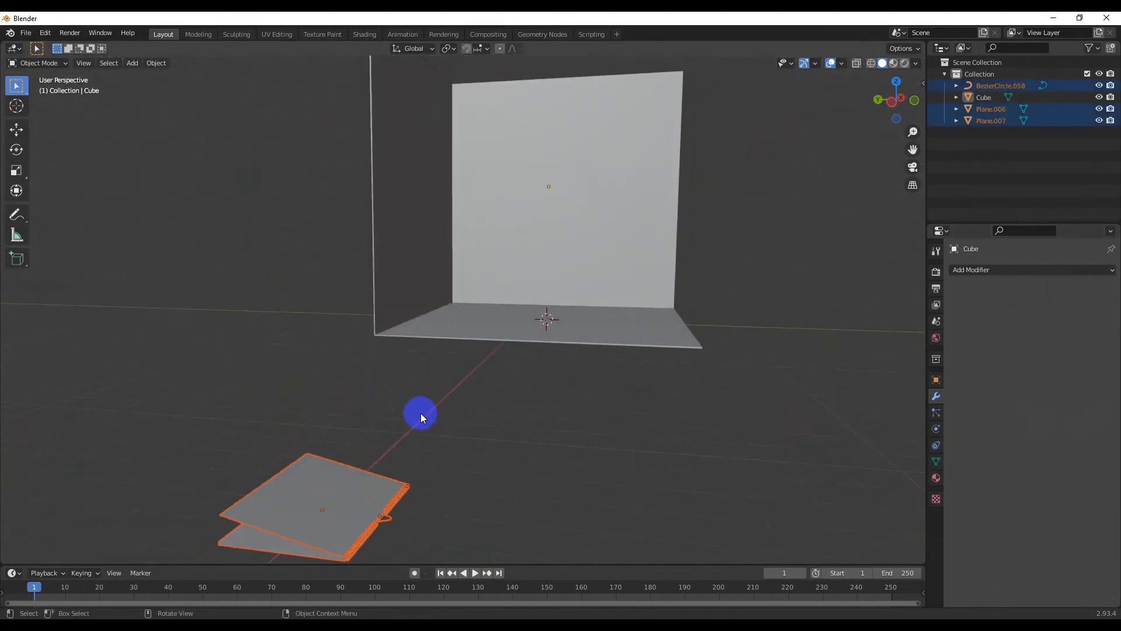
# - Try rotating the calendar about the Z axis in the perspective view
pyautogui.press('r')
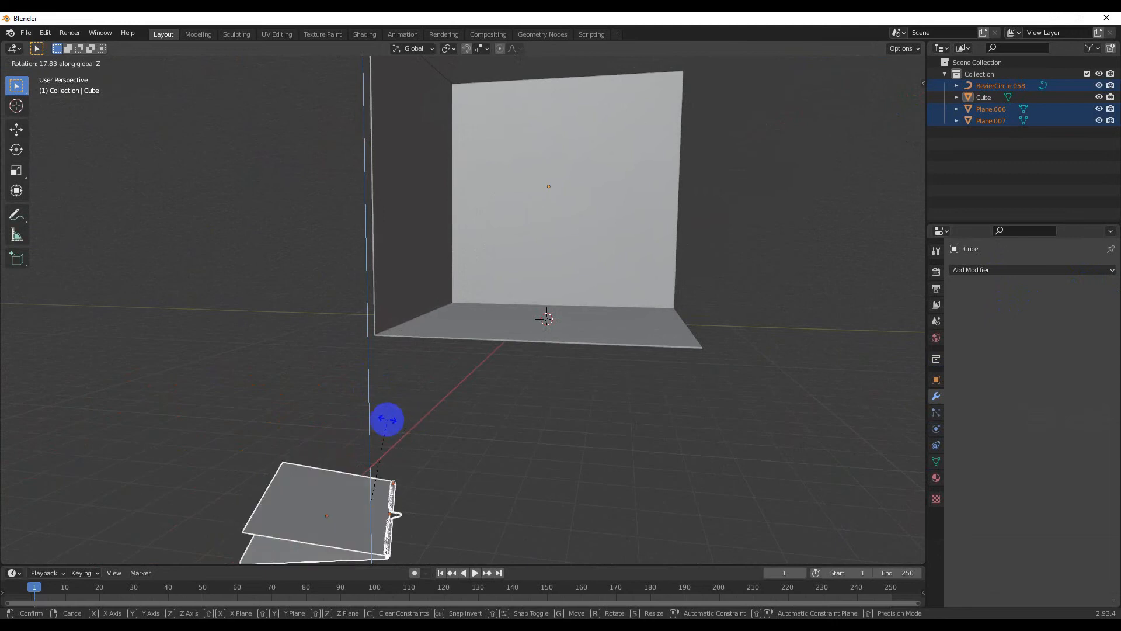
pyautogui.click(387, 419)
pyautogui.hotkey('ctrl', 'z')
pyautogui.moveTo(403, 452); pyautogui.dragTo(447, 424, button='middle')
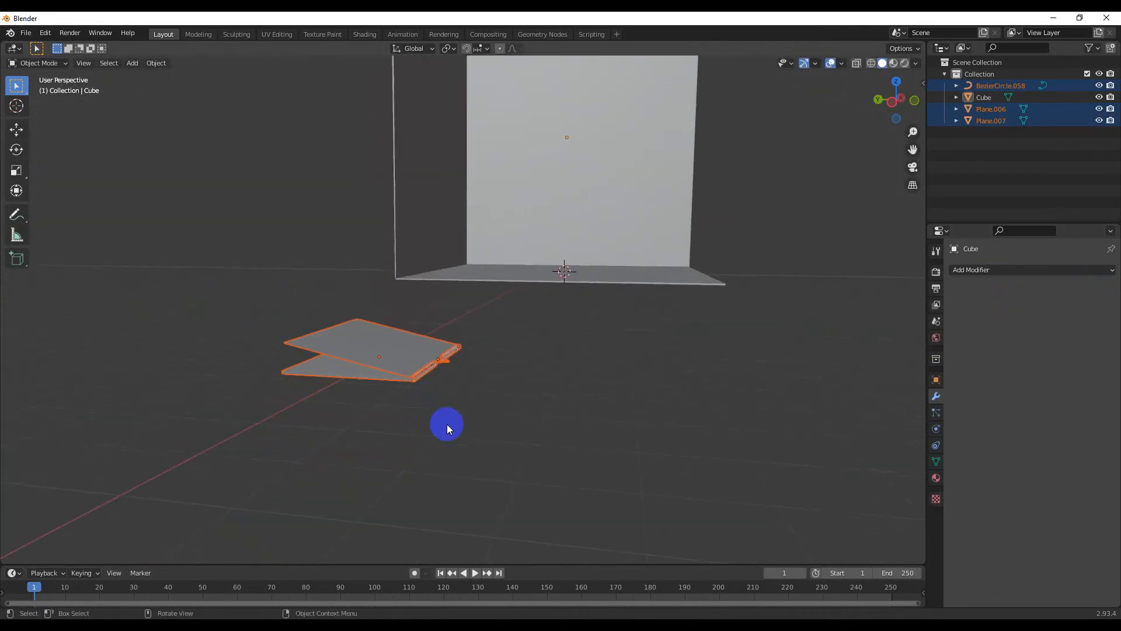
pyautogui.press('r')
pyautogui.press('z')
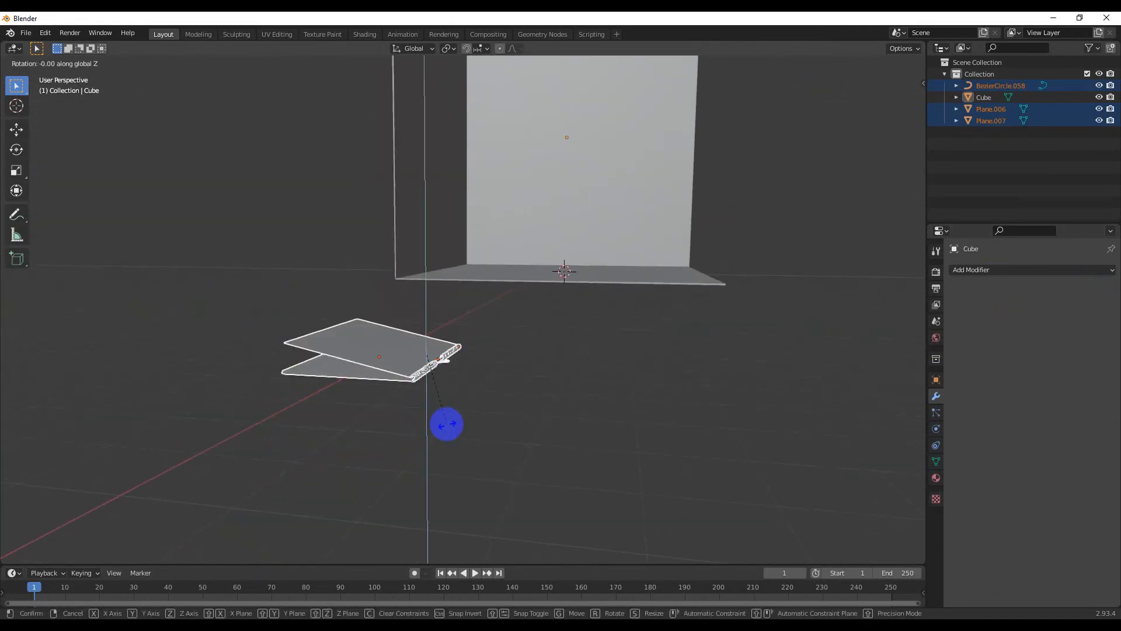
pyautogui.click(450, 422)
# - Rotate the calendar about 180° around the Z axis in the top view so its binding edge is square to the back wall
pyautogui.press('KP_7')
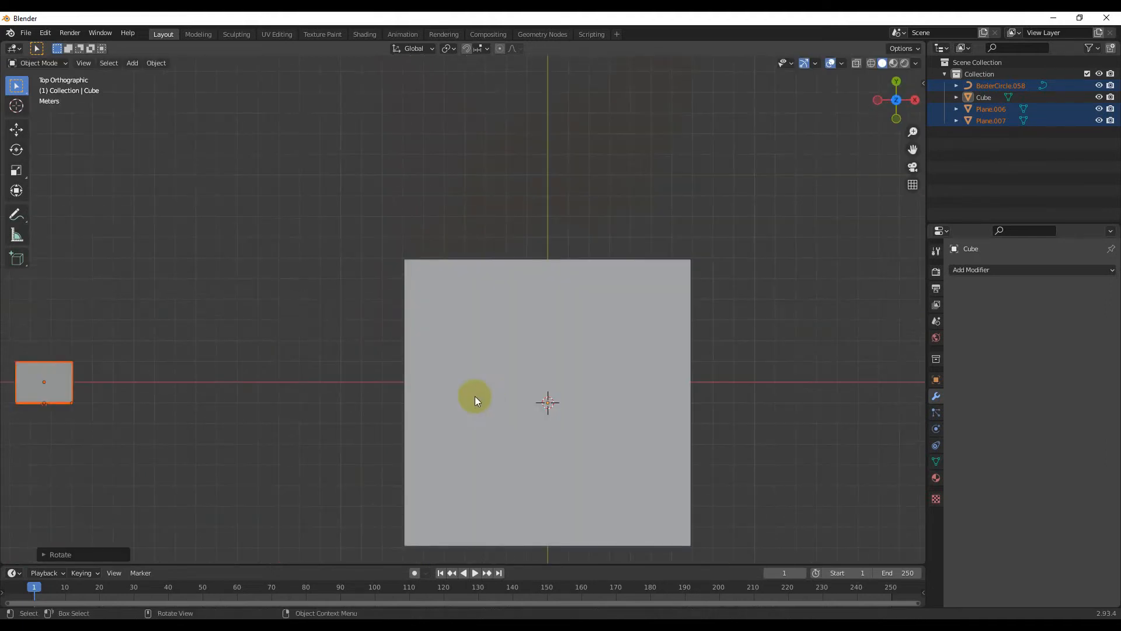
pyautogui.keyDown('shift'); pyautogui.moveTo(475, 396); pyautogui.dragTo(367, 348, button='middle'); pyautogui.keyUp('shift')
pyautogui.press('r')
pyautogui.press('z')
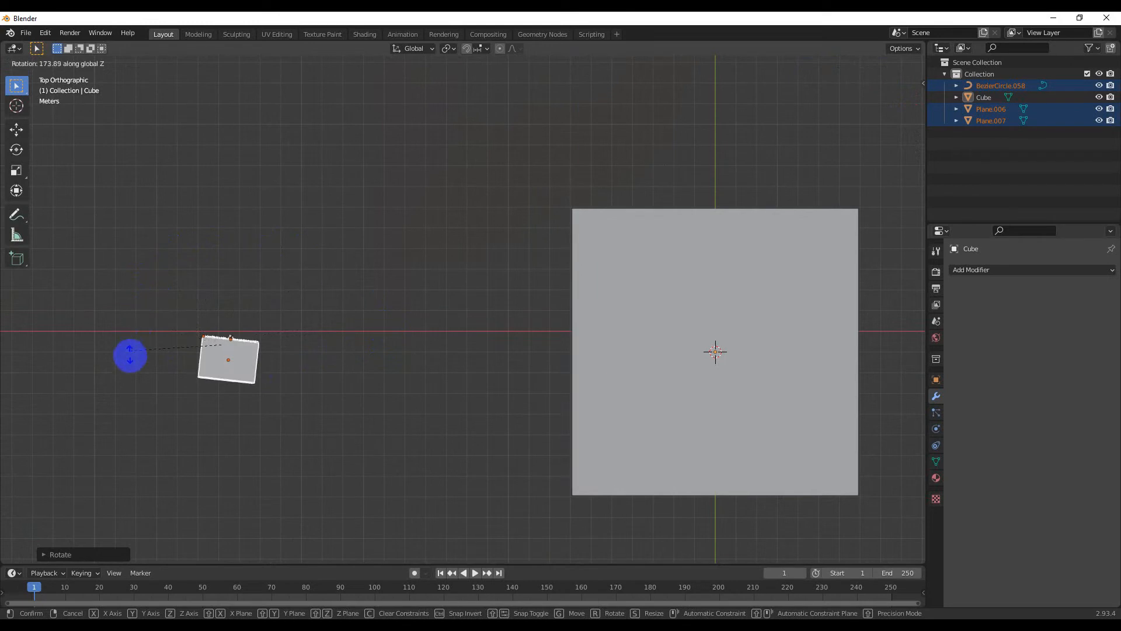
pyautogui.click(389, 348)
pyautogui.scroll(4, 523, 334)
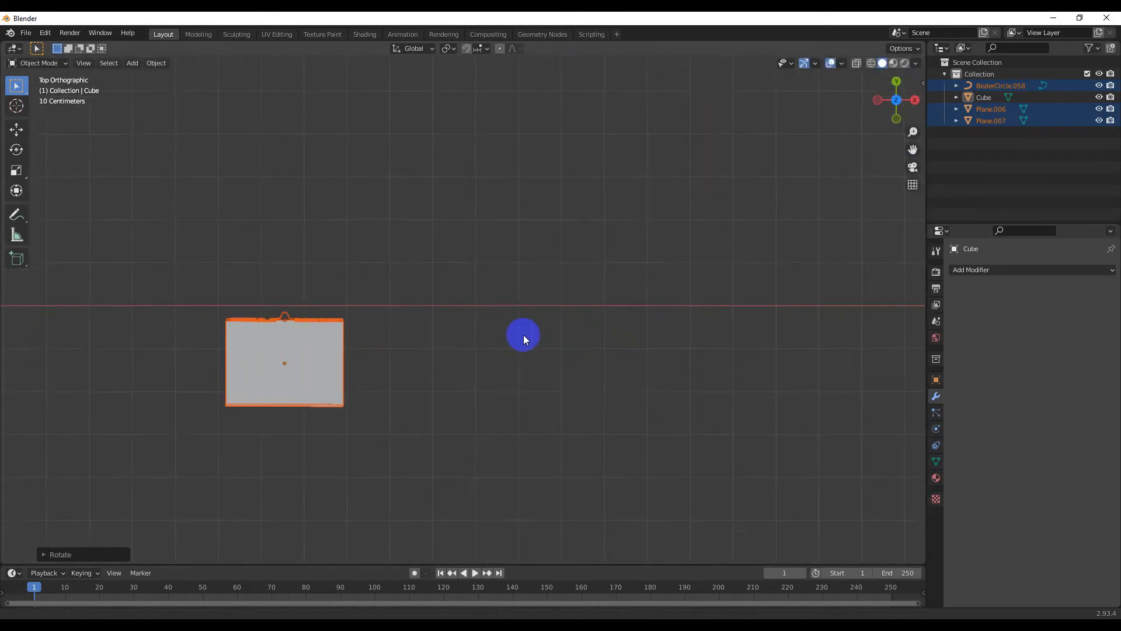
pyautogui.press('r')
pyautogui.press('z')
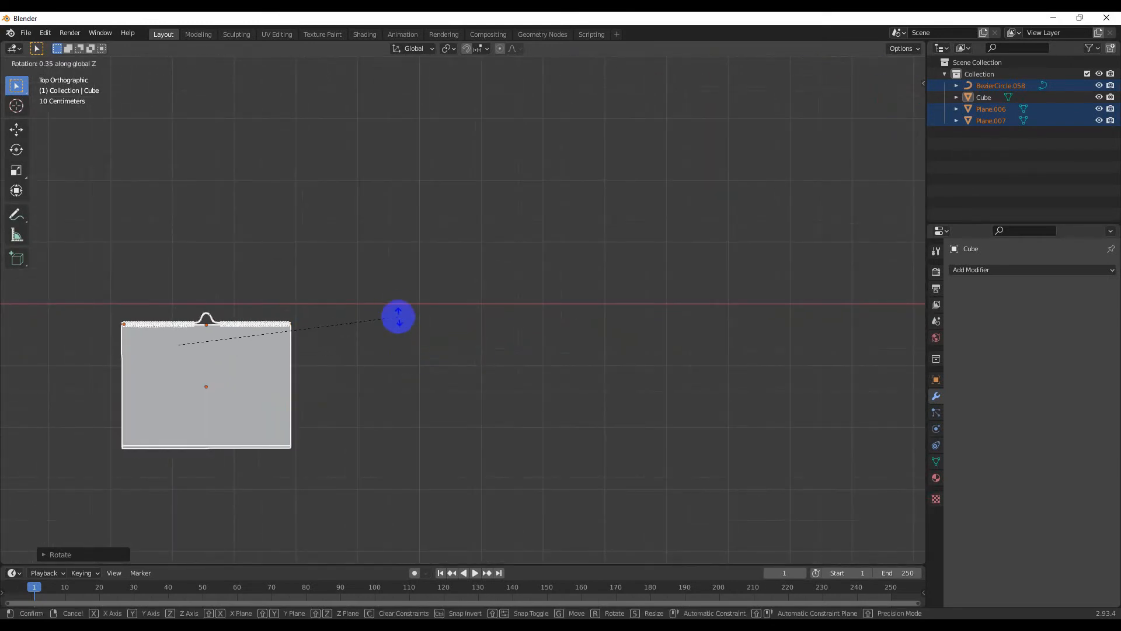
pyautogui.keyDown('shift'); pyautogui.click(390, 260); pyautogui.keyUp('shift')
# - Rotate the calendar about 90° around the X axis in the left view so its hanger points upward
pyautogui.press('KP_1')
pyautogui.press('KP_3')
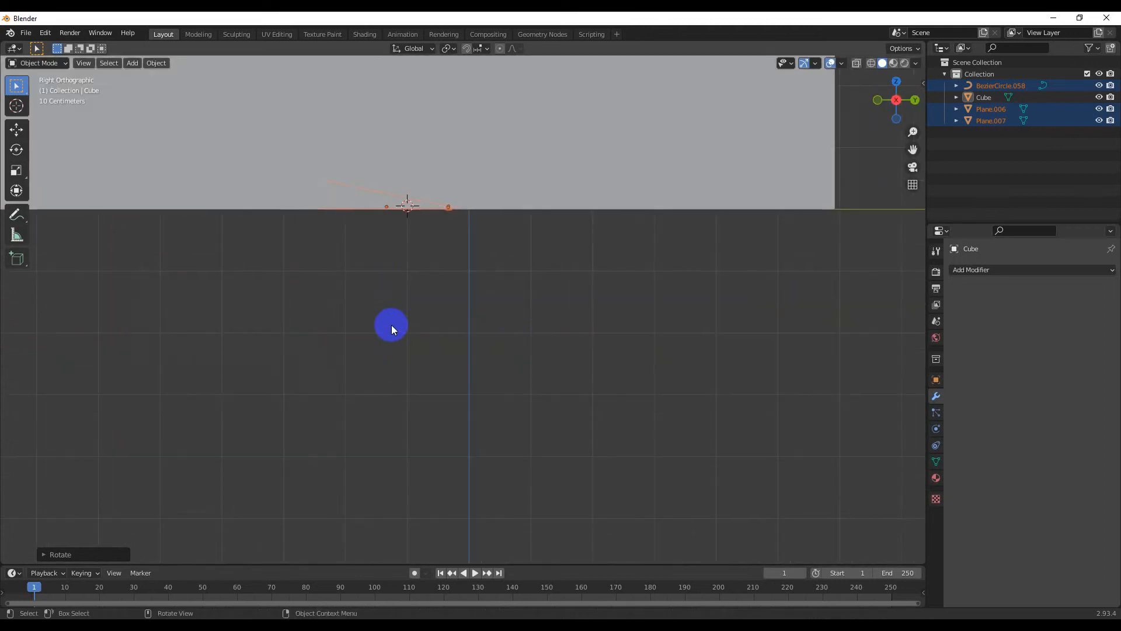
pyautogui.scroll(-4, 392, 324)
pyautogui.scroll(3, 394, 381)
pyautogui.keyDown('shift'); pyautogui.moveTo(461, 315); pyautogui.dragTo(240, 380, button='middle'); pyautogui.keyUp('shift')
pyautogui.click(898, 102)
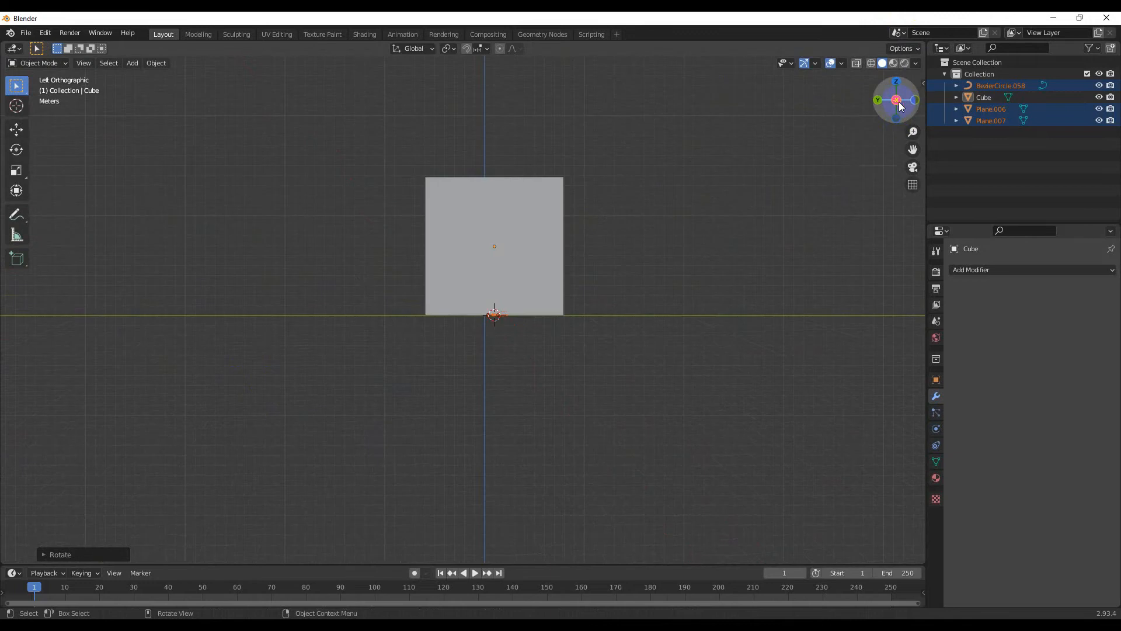
pyautogui.moveTo(626, 251); pyautogui.dragTo(566, 313, button='middle')
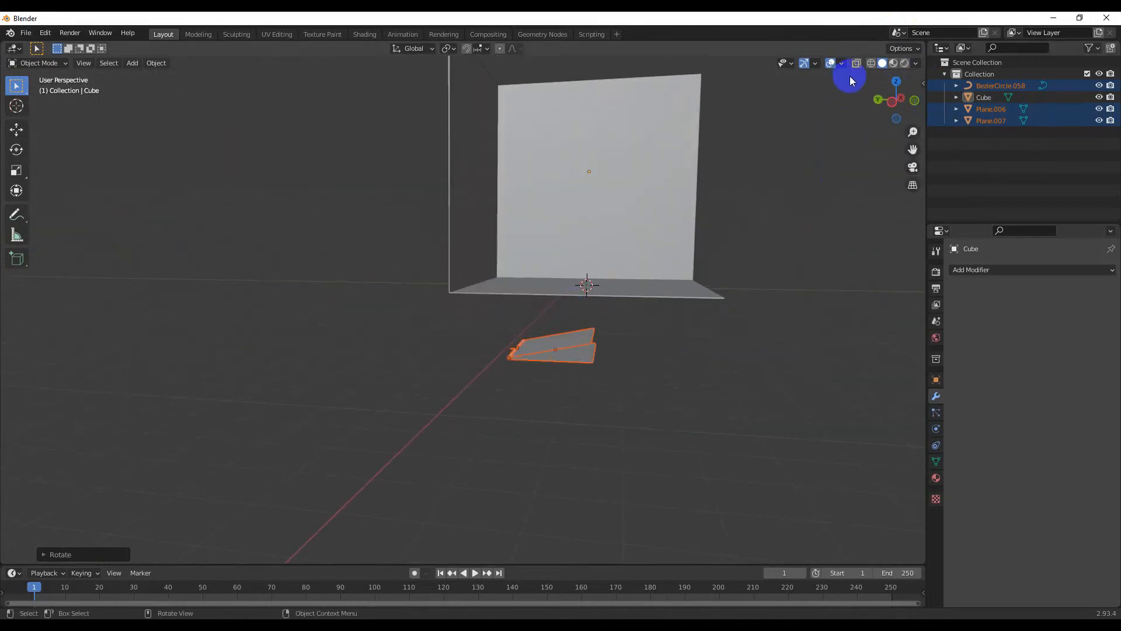
pyautogui.click(897, 104)
pyautogui.click(897, 104)
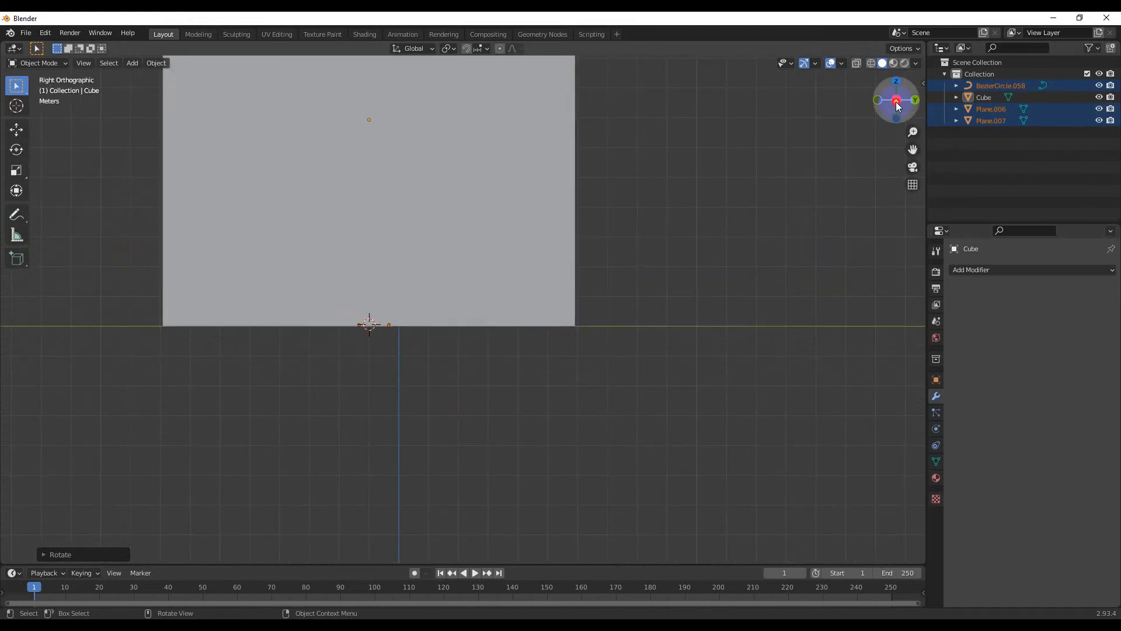
pyautogui.click(896, 102)
pyautogui.scroll(2, 642, 282)
pyautogui.keyDown('shift'); pyautogui.moveTo(642, 282); pyautogui.dragTo(560, 257, button='middle'); pyautogui.keyUp('shift')
pyautogui.press('r')
pyautogui.press('x')
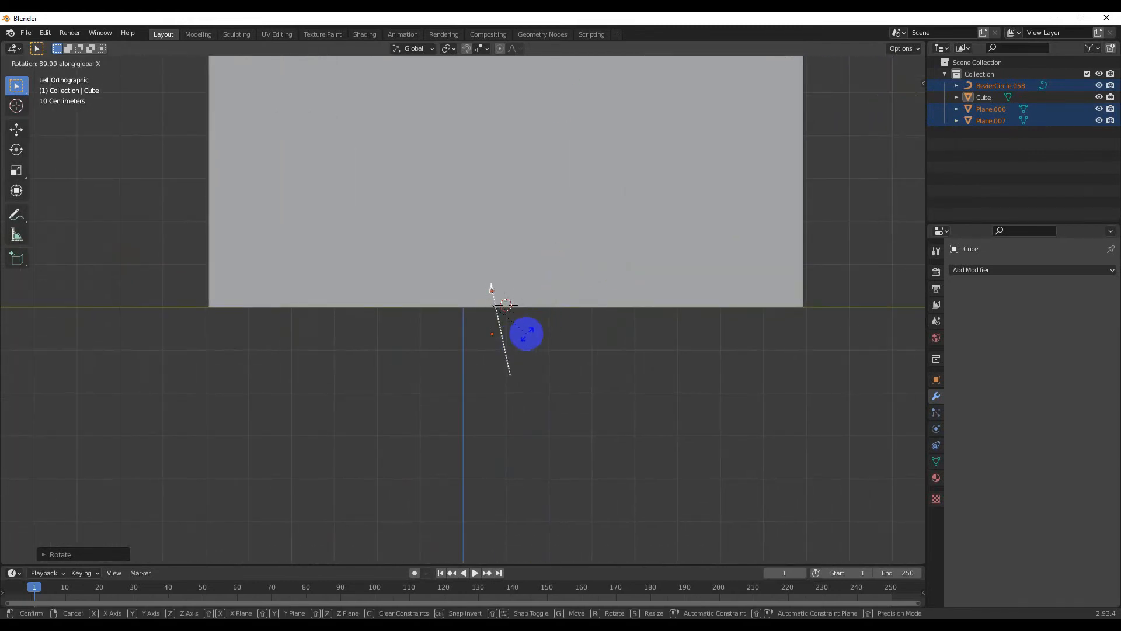
pyautogui.click(523, 330)
# - Fine-tune the calendar's X rotation by about -0.7° so the back sheet is vertical
pyautogui.scroll(5, 508, 310)
pyautogui.press('r')
pyautogui.press('x')
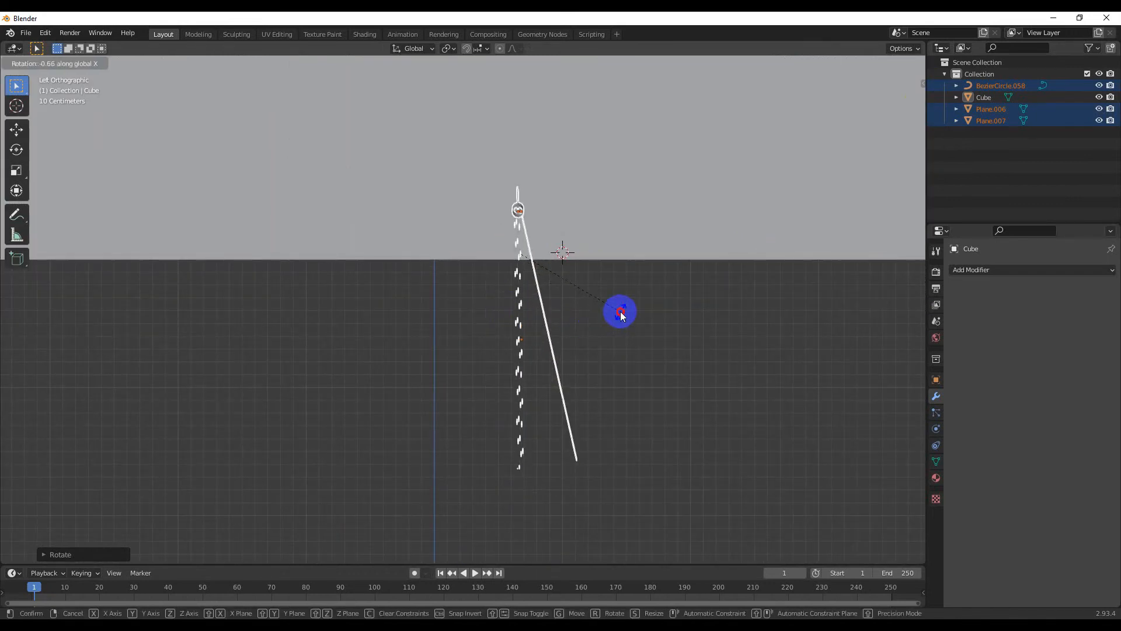
pyautogui.click(618, 313)
# - Move the calendar inside the room, high up near the back wall
pyautogui.press('KP_7')
pyautogui.scroll(-6, 438, 314)
pyautogui.moveTo(377, 321); pyautogui.dragTo(433, 247, button='middle')
pyautogui.press('g')
pyautogui.click(673, 236)
pyautogui.scroll(5, 678, 232)
pyautogui.keyDown('shift'); pyautogui.moveTo(689, 210); pyautogui.dragTo(554, 296, button='middle'); pyautogui.keyUp('shift')
pyautogui.press('KP_1')
pyautogui.scroll(-4, 608, 336)
pyautogui.scroll(5, 514, 362)
# - Move the calendar about 0.7 m along the Y axis, close up to the back wall
pyautogui.press('KP_7')
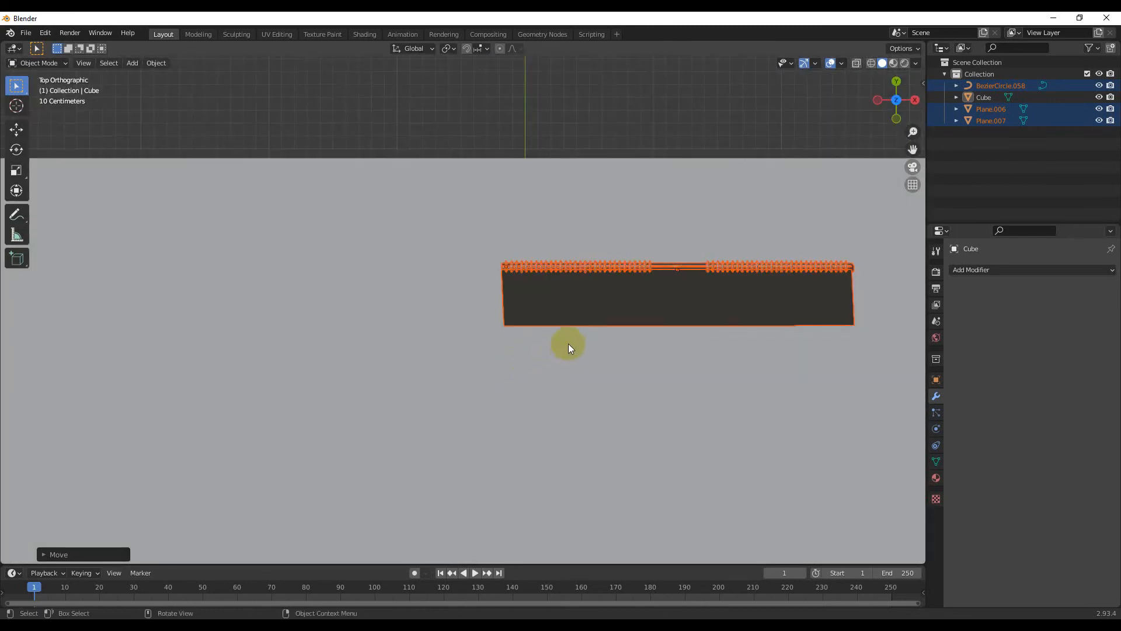
pyautogui.scroll(1, 620, 320)
pyautogui.keyDown('shift'); pyautogui.moveTo(621, 319); pyautogui.dragTo(542, 383, button='middle'); pyautogui.keyUp('shift')
pyautogui.press('g')
pyautogui.press('y')
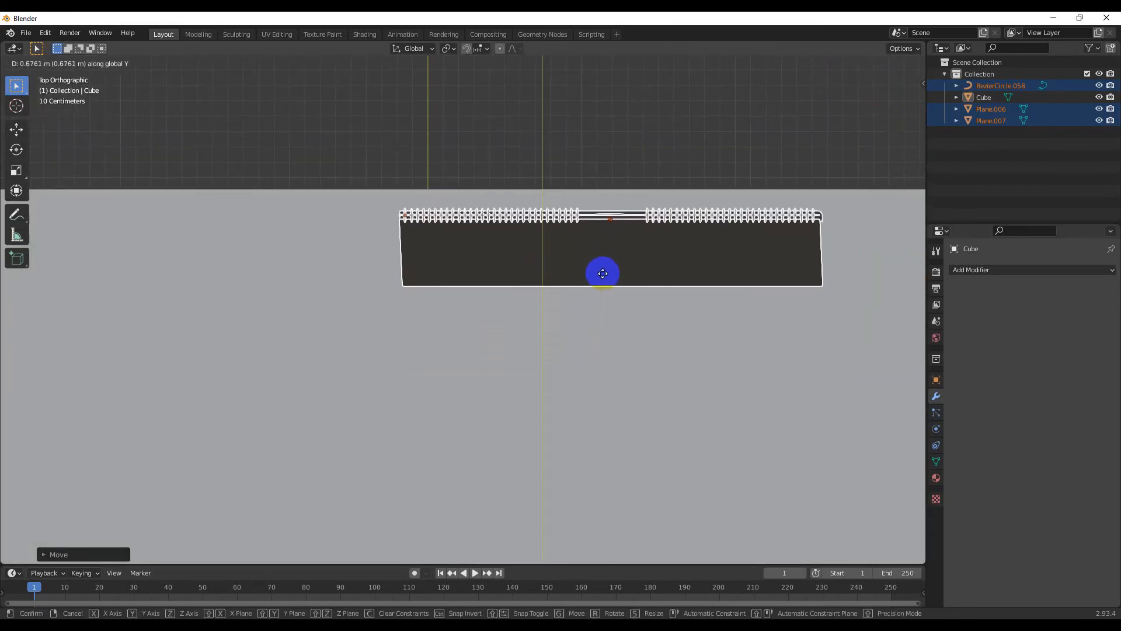
pyautogui.click(603, 278)
# - Snap the 3D cursor to the calendar's front sheet and add a cylinder there
pyautogui.moveTo(604, 280); pyautogui.dragTo(475, 364, button='middle')
pyautogui.click(519, 330)
pyautogui.hotkey('shift', 's')
pyautogui.click(513, 397)
pyautogui.hotkey('shift', 'a')
pyautogui.moveTo(522, 381)
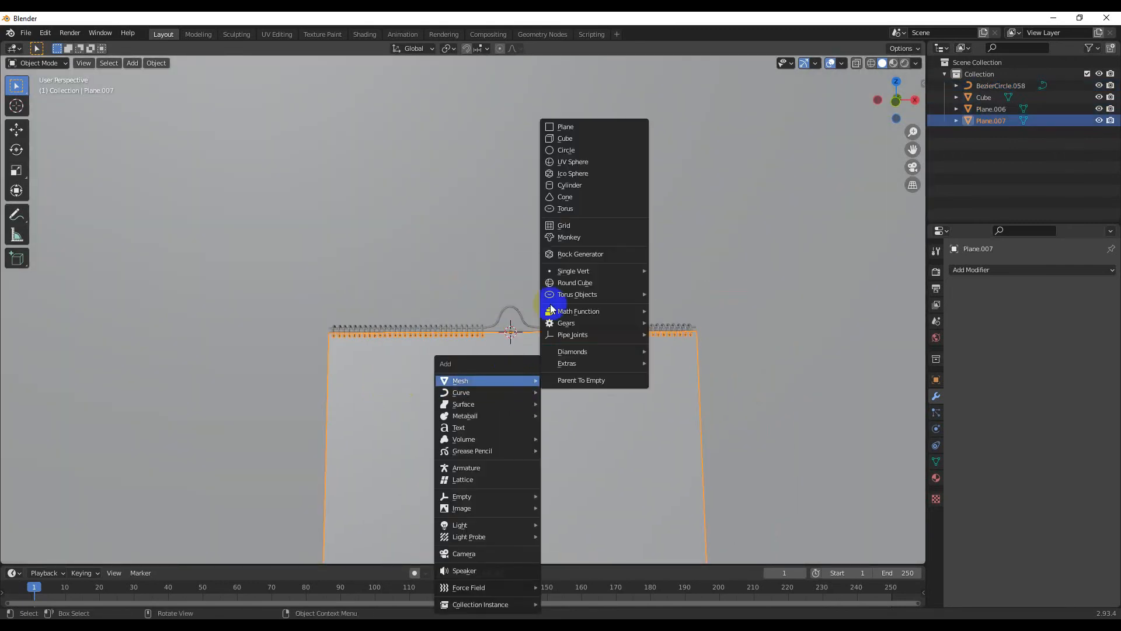
pyautogui.click(569, 185)
# - Rotate the cylinder about 90° around the X axis so its length points into the back wall
pyautogui.moveTo(567, 279); pyautogui.dragTo(545, 355, button='middle')
pyautogui.scroll(-4, 545, 351)
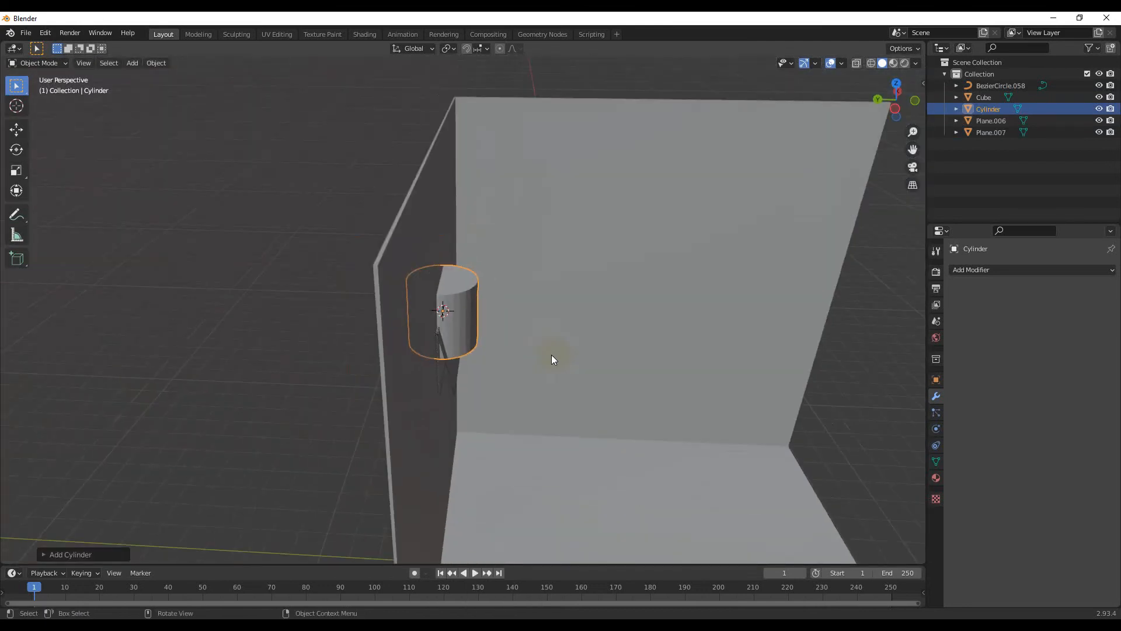
pyautogui.press('r')
pyautogui.press('x')
pyautogui.click(551, 354)
pyautogui.click(460, 327)
pyautogui.scroll(2, 459, 327)
pyautogui.moveTo(460, 326); pyautogui.dragTo(490, 281, button='middle')
pyautogui.click(474, 311)
pyautogui.press('KP_1')
pyautogui.press('KP_3')
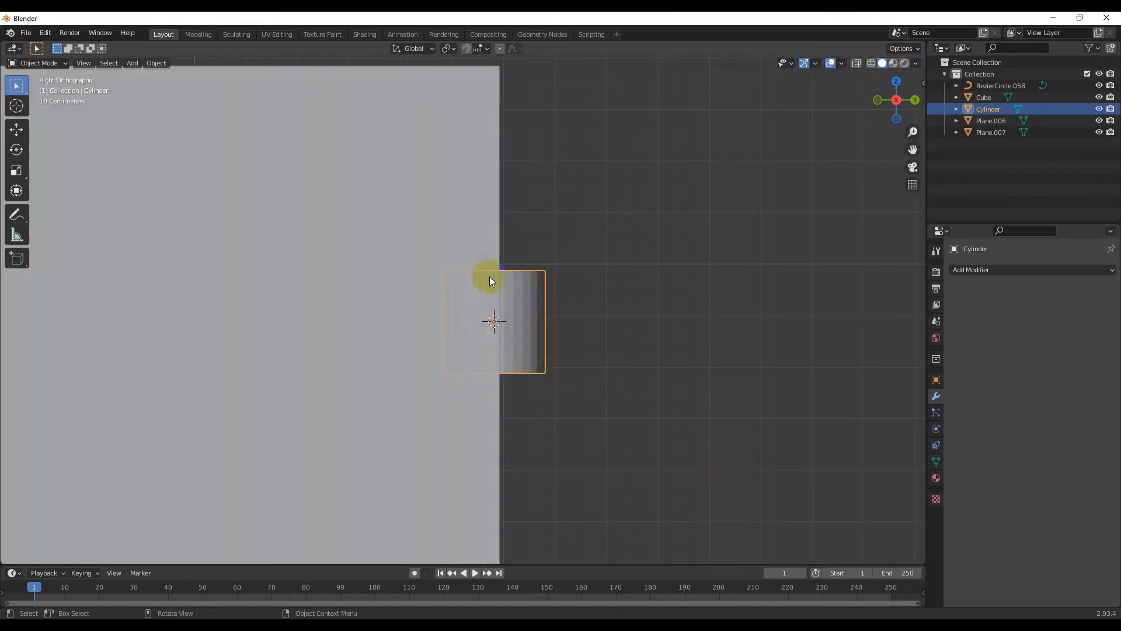
pyautogui.press('r')
pyautogui.press('x')
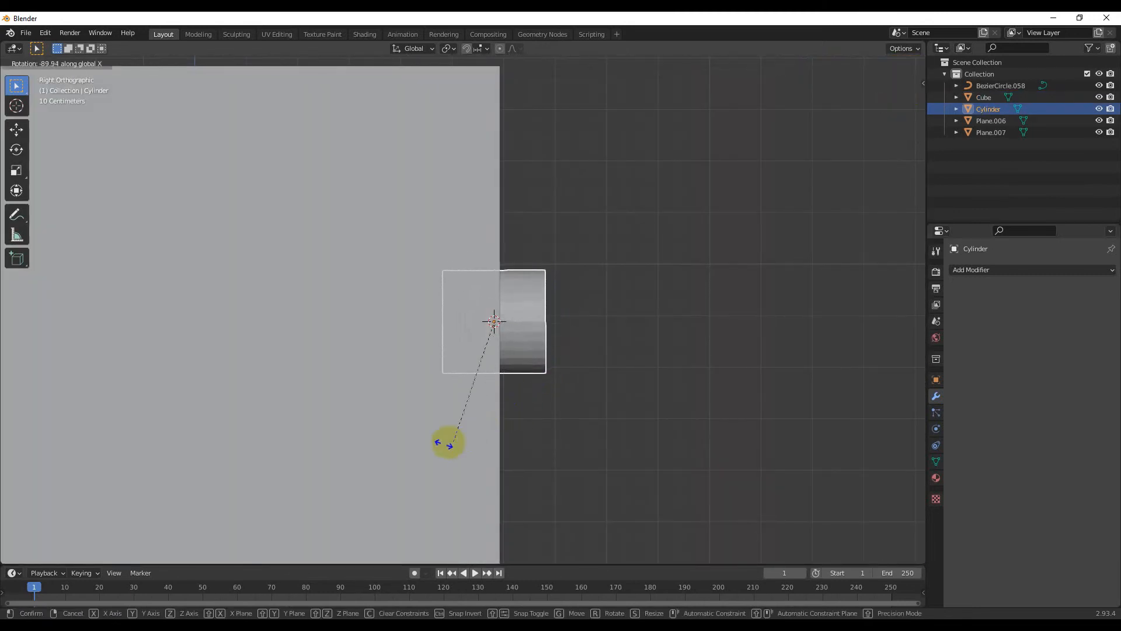
pyautogui.click(524, 374)
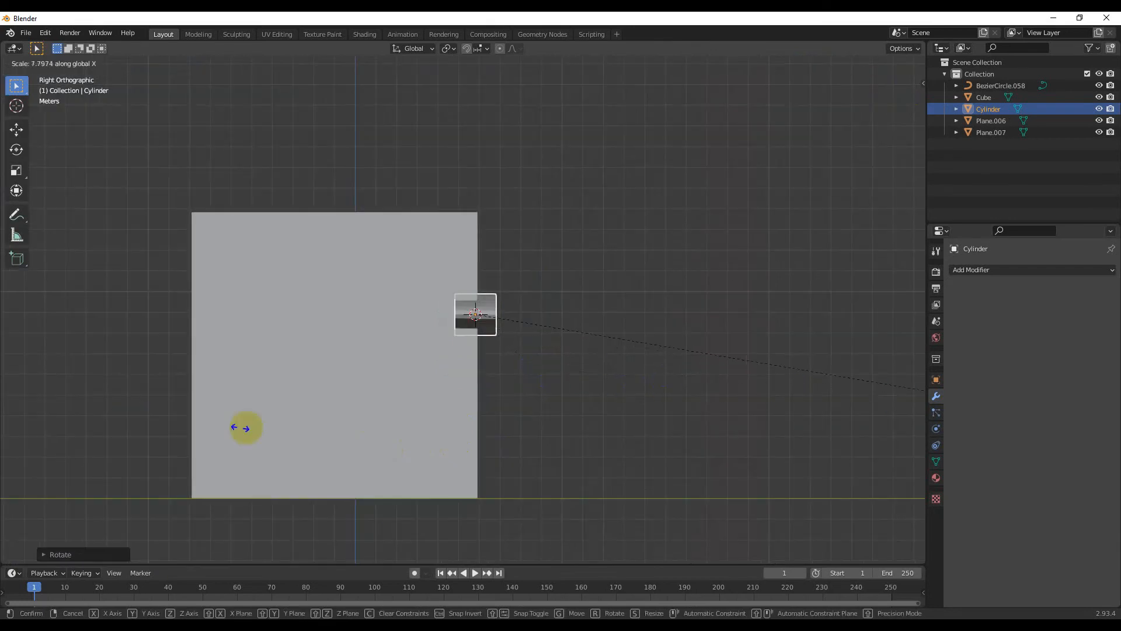
# - Stretch the cylinder along the Y axis to make it longer than it is wide
pyautogui.rightClick(675, 480)
pyautogui.moveTo(660, 481); pyautogui.dragTo(442, 458, button='middle')
pyautogui.press('KP_7')
pyautogui.press('s')
pyautogui.press('y')
pyautogui.rightClick(671, 471)
# - Scale the cylinder down uniformly until it fits inside the calendar's wire hanger loop
pyautogui.press('s')
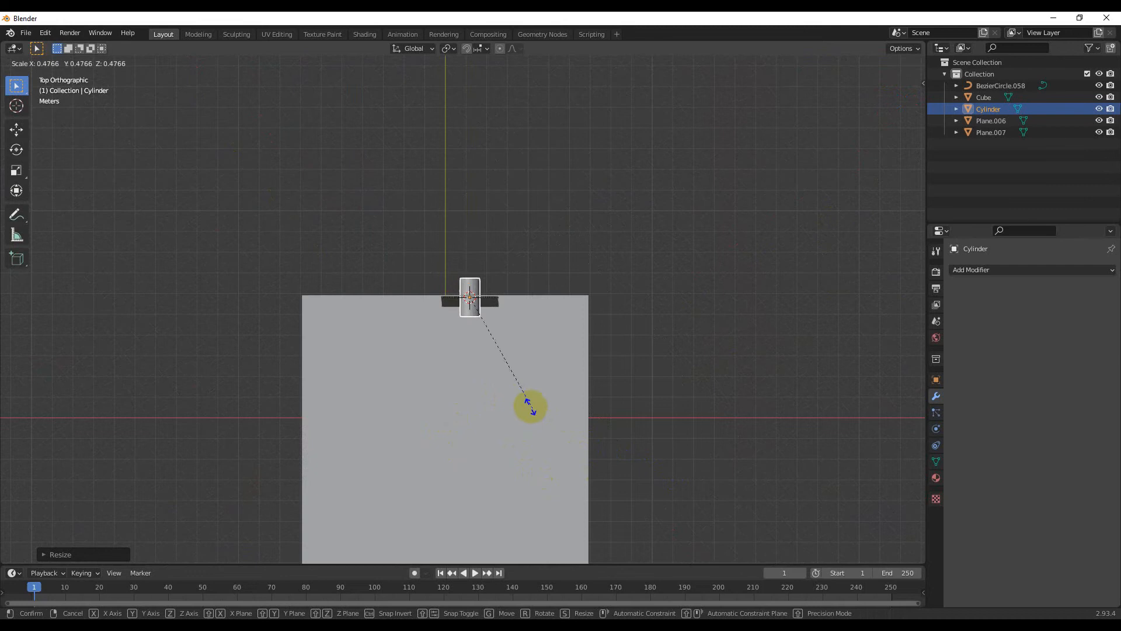
pyautogui.click(478, 360)
pyautogui.moveTo(479, 374); pyautogui.dragTo(497, 316, button='middle')
pyautogui.scroll(12, 497, 319)
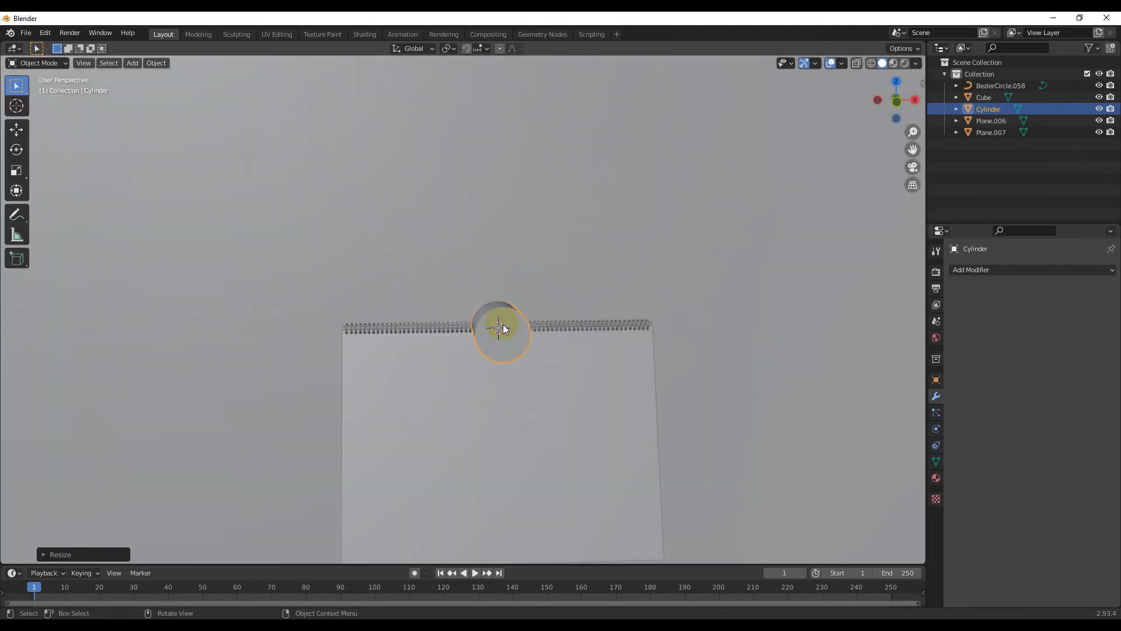
pyautogui.press('KP_1')
pyautogui.press('s')
pyautogui.click(549, 368)
# - Raise the cylinder along Z to the hanger loop and lengthen it along Y into a peg
pyautogui.press('g')
pyautogui.press('z')
pyautogui.click(559, 380)
pyautogui.moveTo(560, 381); pyautogui.dragTo(564, 466, button='middle')
pyautogui.press('s')
pyautogui.press('y')
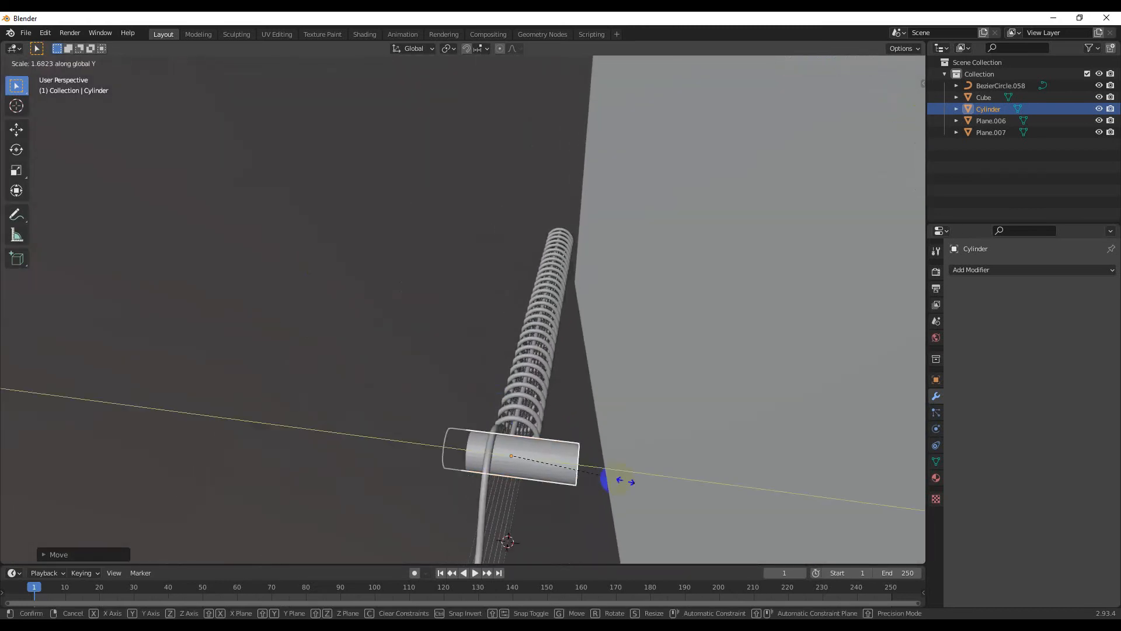
pyautogui.click(730, 496)
# - Push the peg along Y into the back wall and adjust its height along Z so the hanger loop rests on it
pyautogui.press('g')
pyautogui.press('y')
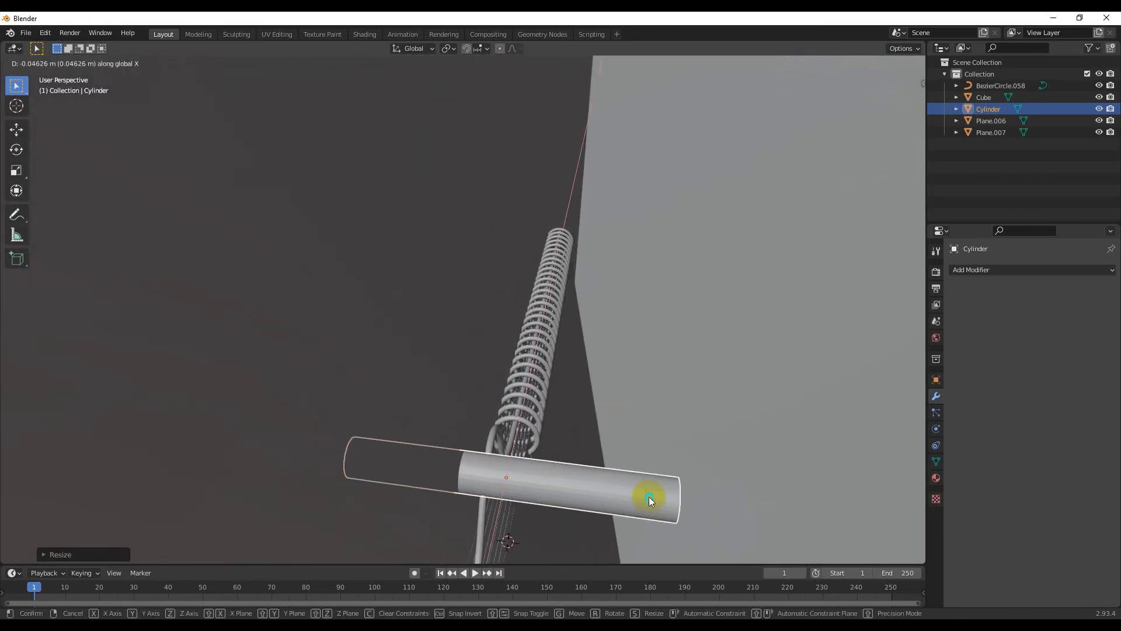
pyautogui.click(595, 489)
pyautogui.moveTo(595, 490); pyautogui.dragTo(521, 403, button='middle')
pyautogui.press('g')
pyautogui.press('z')
pyautogui.click(553, 442)
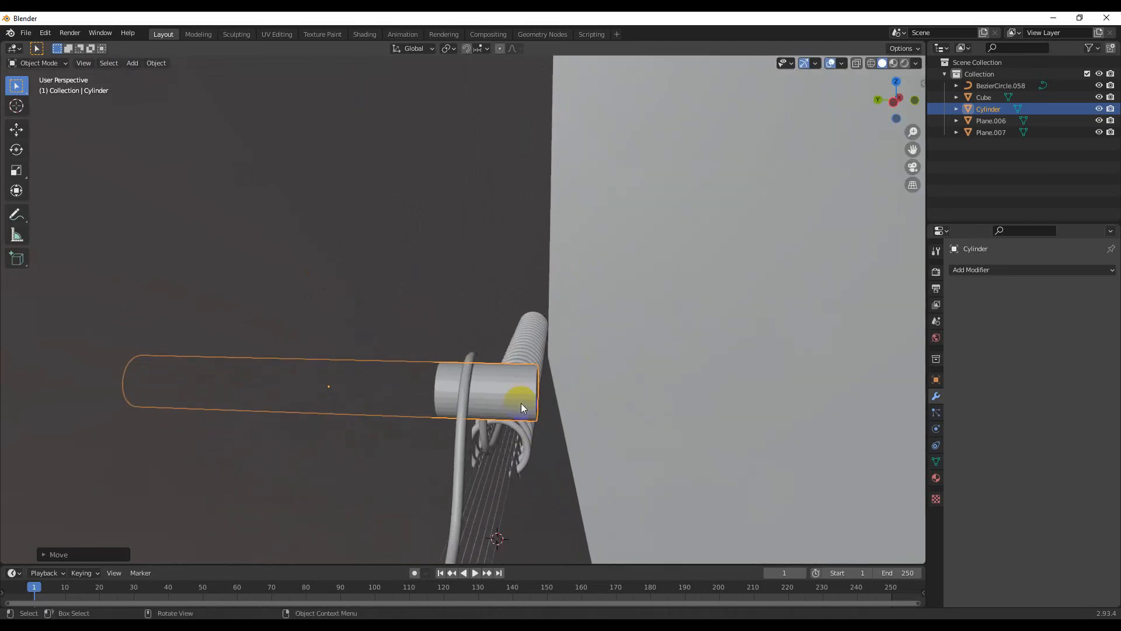
# - Cut an edge loop around the peg close to its free end
pyautogui.press('Tab')
pyautogui.hotkey('ctrl', 'r')
pyautogui.click(506, 389)
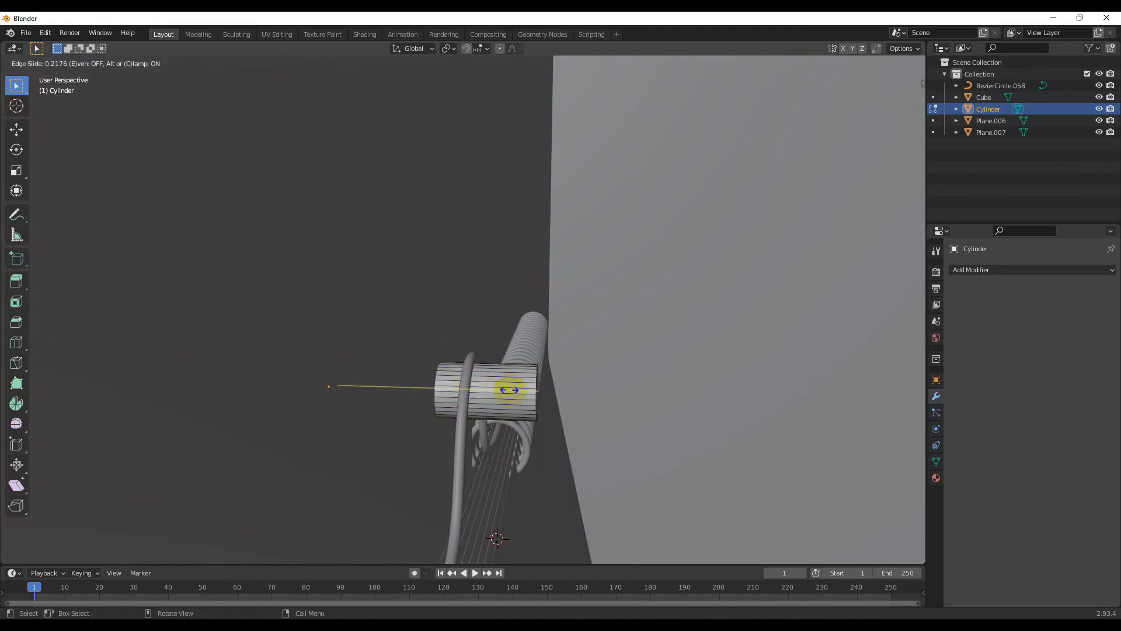
pyautogui.click(625, 408)
# - Select the ring of faces at the peg's free end and extrude it outward into a wider head
pyautogui.click(97, 66)
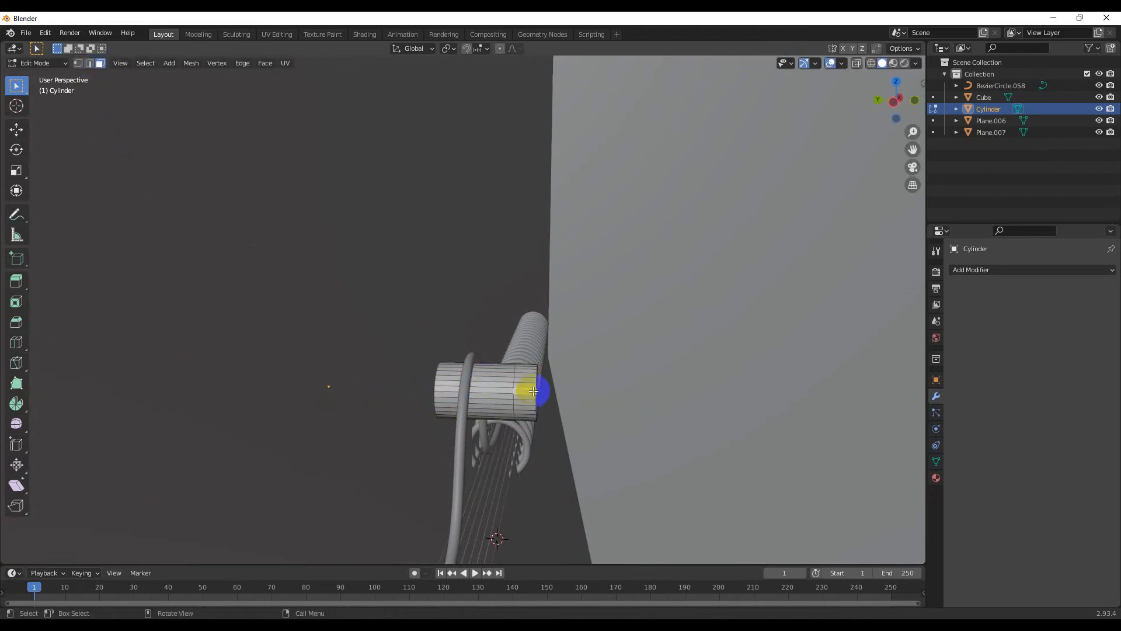
pyautogui.hotkey('shift', 's')
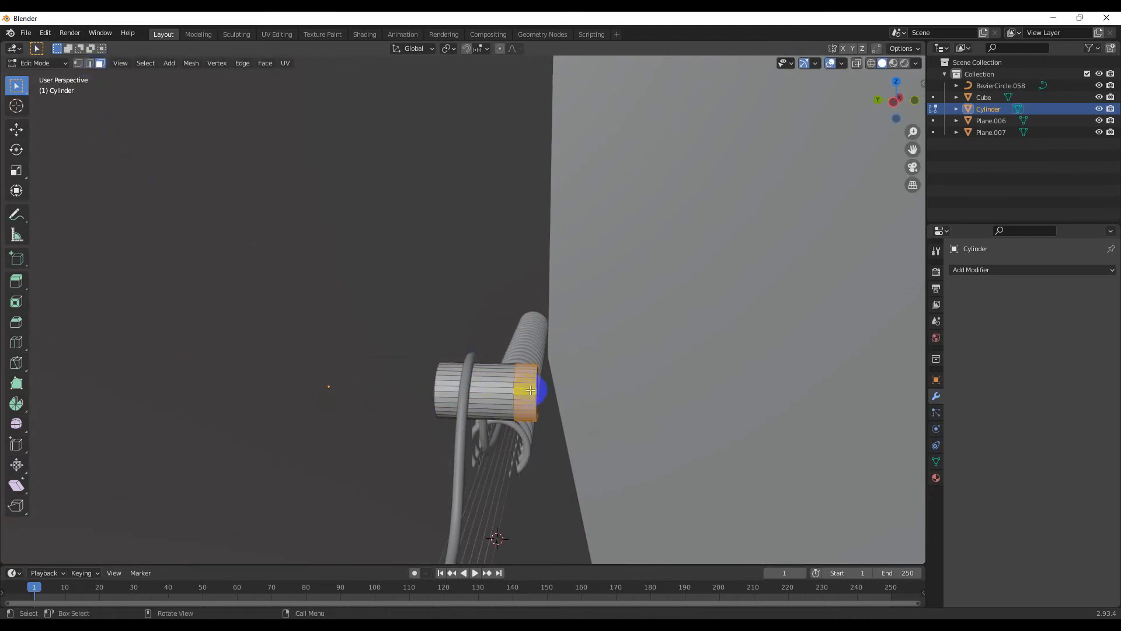
pyautogui.press('s')
pyautogui.press('z')
pyautogui.rightClick(532, 396)
pyautogui.press('e')
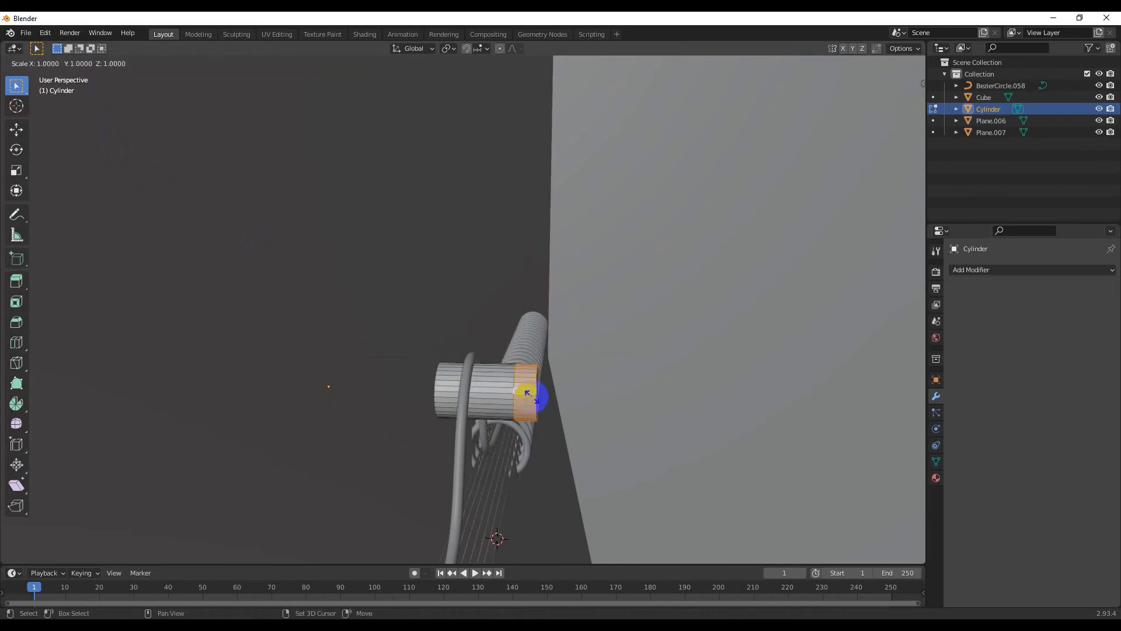
pyautogui.click(534, 399)
# - Bevel the outer edges of the peg's head to round them
pyautogui.moveTo(538, 399); pyautogui.dragTo(431, 369, button='middle')
pyautogui.click(91, 65)
pyautogui.hotkey('ctrl', 'b')
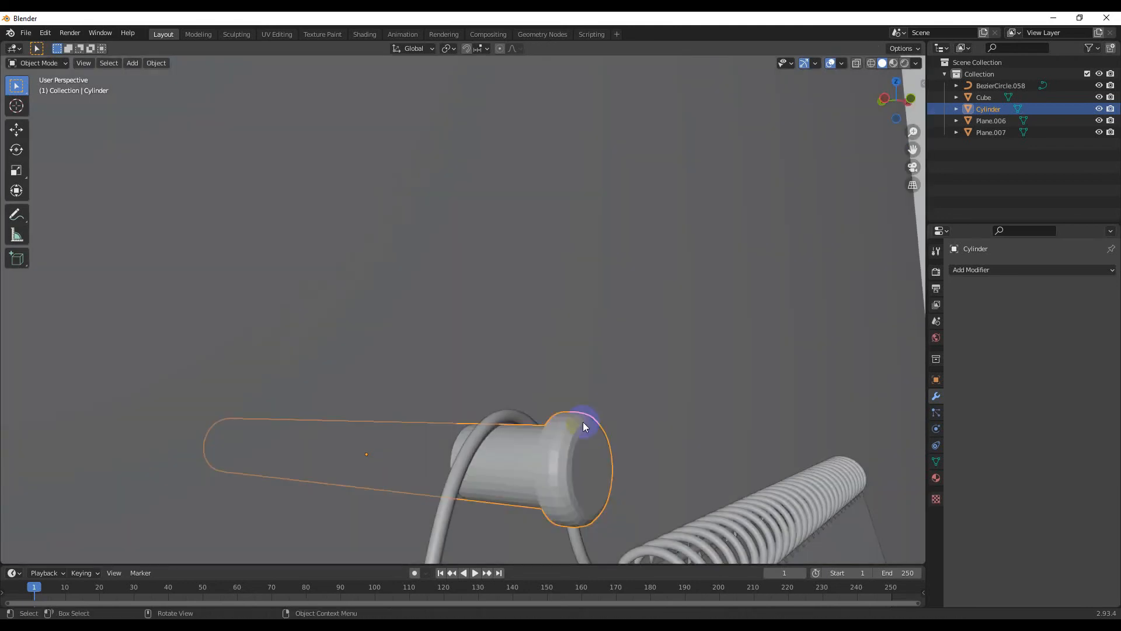
# - Shade the peg smooth and enable Auto Smooth for its normals
pyautogui.rightClick(566, 429)
pyautogui.click(936, 461)
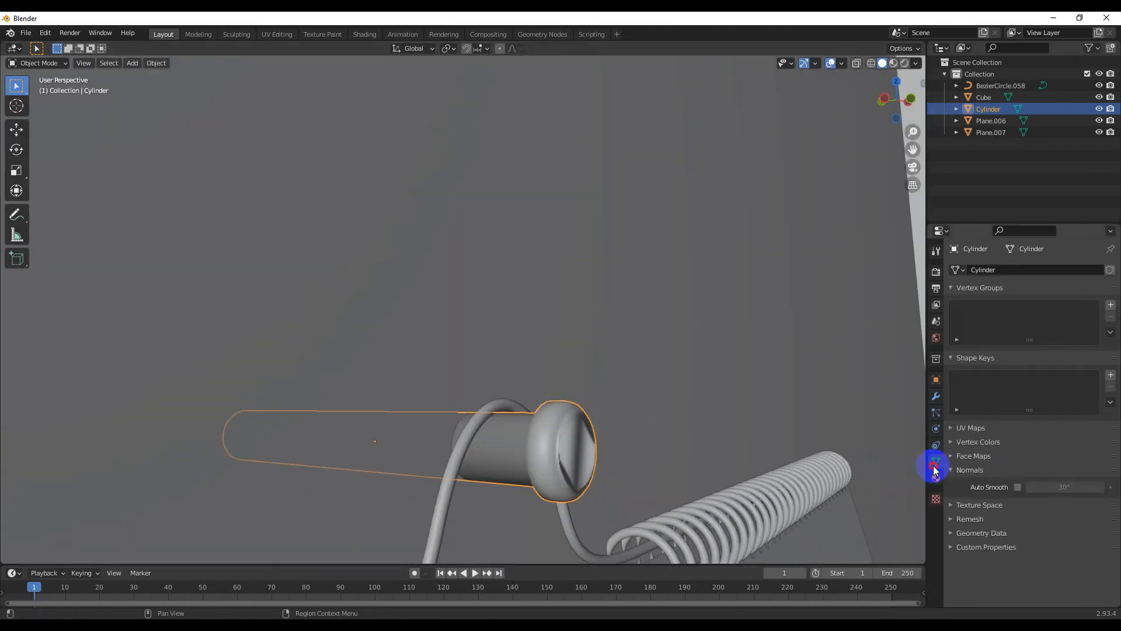
pyautogui.click(1017, 487)
pyautogui.click(633, 400)
# - Add a plane at the 3D cursor beside the calendar and scale it up
pyautogui.scroll(-3, 633, 399)
pyautogui.moveTo(633, 400); pyautogui.dragTo(706, 424, button='middle')
pyautogui.scroll(-6, 530, 422)
pyautogui.scroll(-12, 514, 394)
pyautogui.click(706, 425)
pyautogui.hotkey('shift', 'a')
pyautogui.click(570, 377)
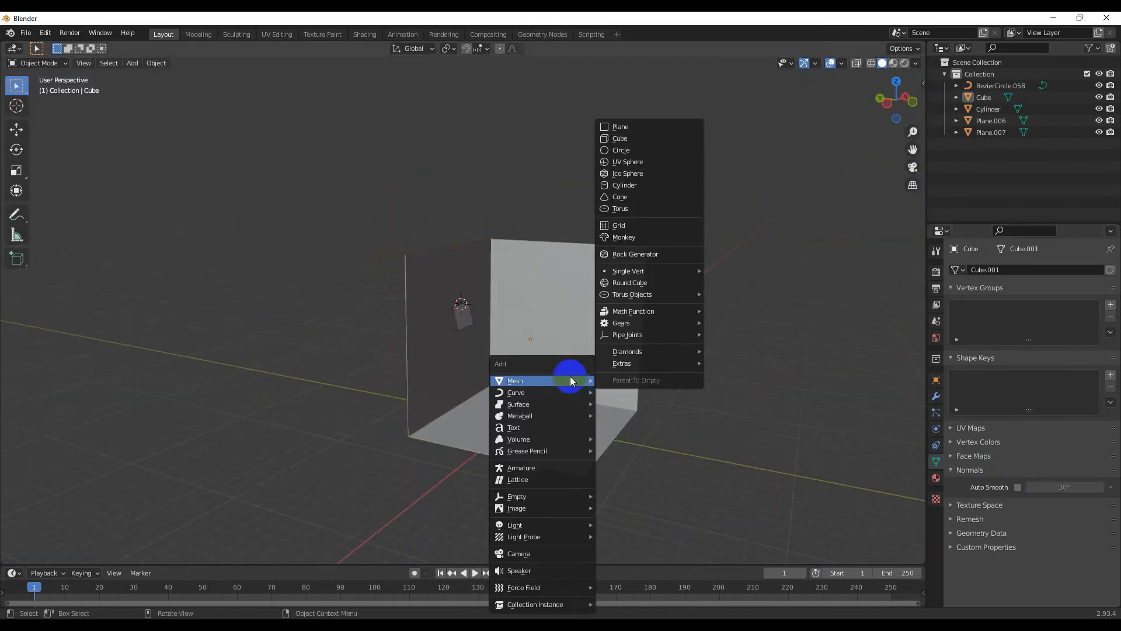
pyautogui.click(627, 128)
pyautogui.press('s')
pyautogui.click(591, 399)
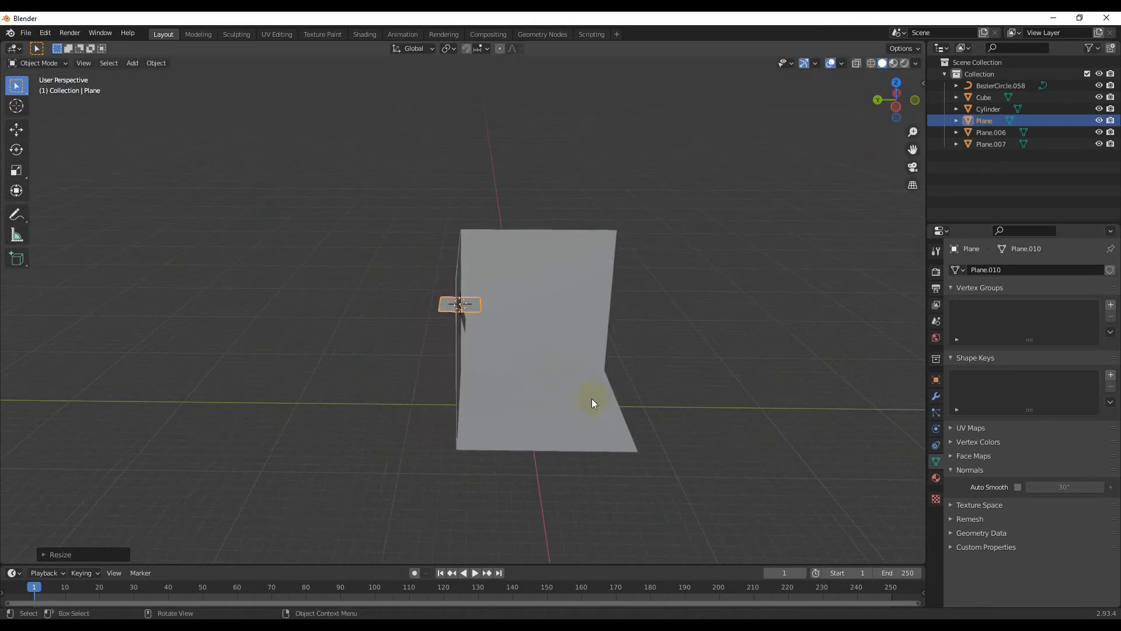
# - Move the plane away from the calendar's wall toward the open side of the room and enlarge it
pyautogui.press('g')
pyautogui.press('x')
pyautogui.click(719, 404)
pyautogui.moveTo(718, 404); pyautogui.dragTo(696, 369, button='middle')
pyautogui.press('s')
pyautogui.click(735, 399)
# - Tilt the plane around the X axis so it slopes toward the calendar's wall
pyautogui.press('x')
pyautogui.press('r')
pyautogui.press('y')
pyautogui.rightClick(709, 341)
pyautogui.press('r')
pyautogui.press('x')
pyautogui.click(645, 394)
# - Raise the tilted plane along Z and reposition it over the room's open corner in the top view
pyautogui.moveTo(645, 394); pyautogui.dragTo(648, 428, button='middle')
pyautogui.press('g')
pyautogui.press('z')
pyautogui.click(667, 391)
pyautogui.press('KP_7')
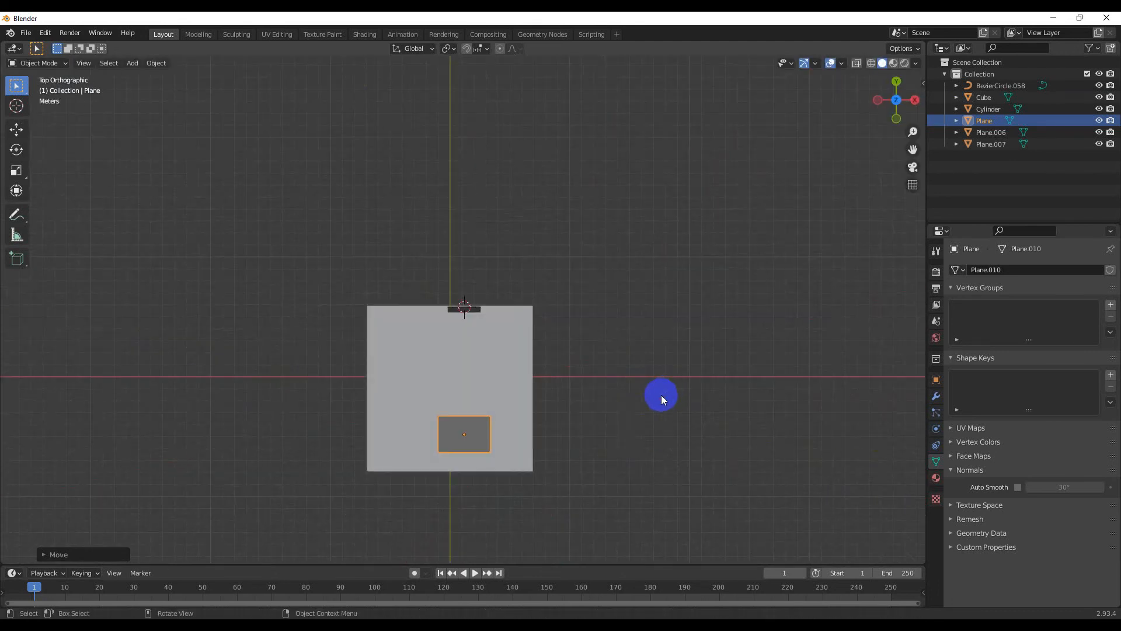
pyautogui.press('g')
pyautogui.click(570, 427)
# - Turn the plane around the Z axis toward the walls and adjust its height above the floor
pyautogui.moveTo(570, 428); pyautogui.dragTo(590, 410, button='middle')
pyautogui.press('r')
pyautogui.press('z')
pyautogui.click(586, 467)
pyautogui.moveTo(587, 467); pyautogui.dragTo(549, 419, button='middle')
pyautogui.press('g')
pyautogui.press('z')
pyautogui.click(551, 395)
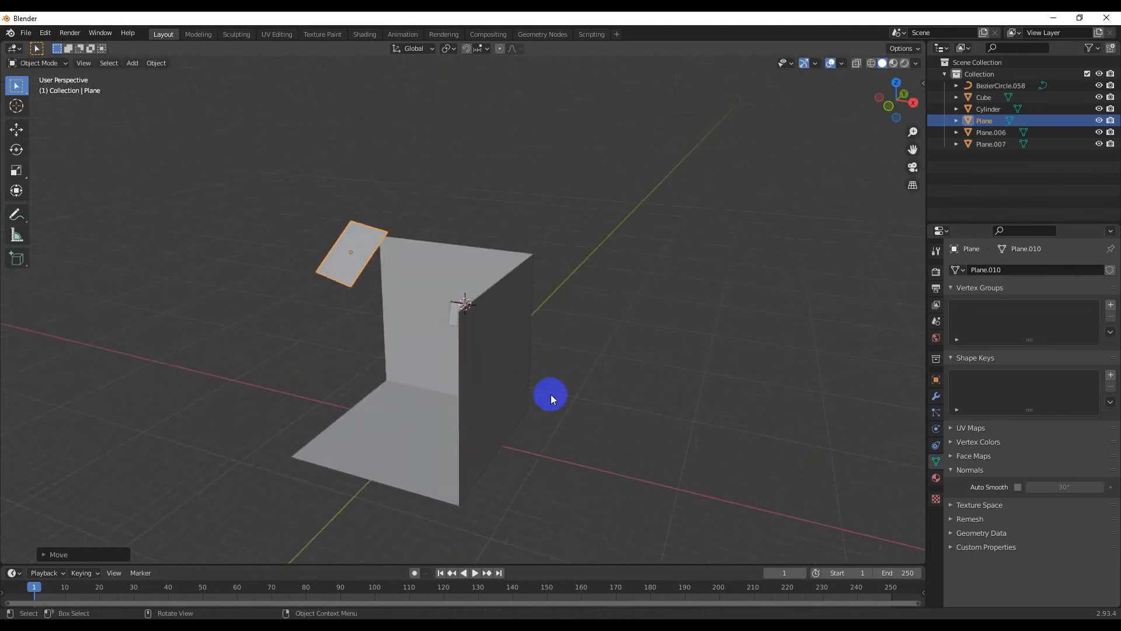
# - Scale the plane up further and rotate it around Z to face the room
pyautogui.press('s')
pyautogui.click(490, 395)
pyautogui.moveTo(489, 395); pyautogui.dragTo(701, 425, button='middle')
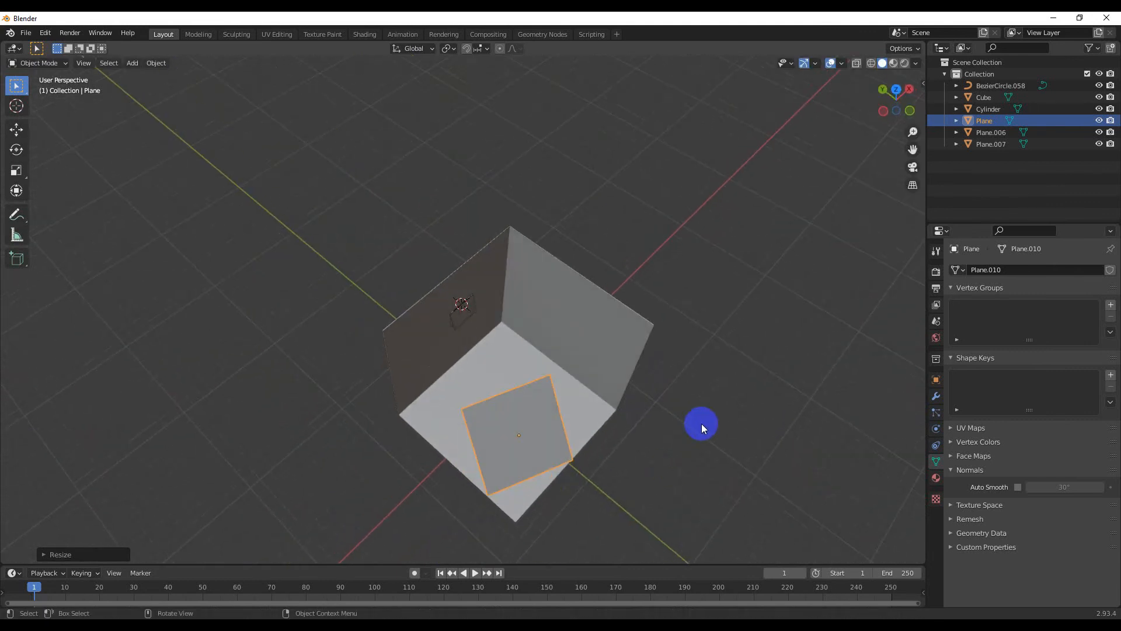
pyautogui.press('r')
pyautogui.press('z')
pyautogui.click(669, 485)
# - Create a new material for the tilted plane
pyautogui.moveTo(669, 485); pyautogui.dragTo(934, 475, button='middle')
pyautogui.click(937, 479)
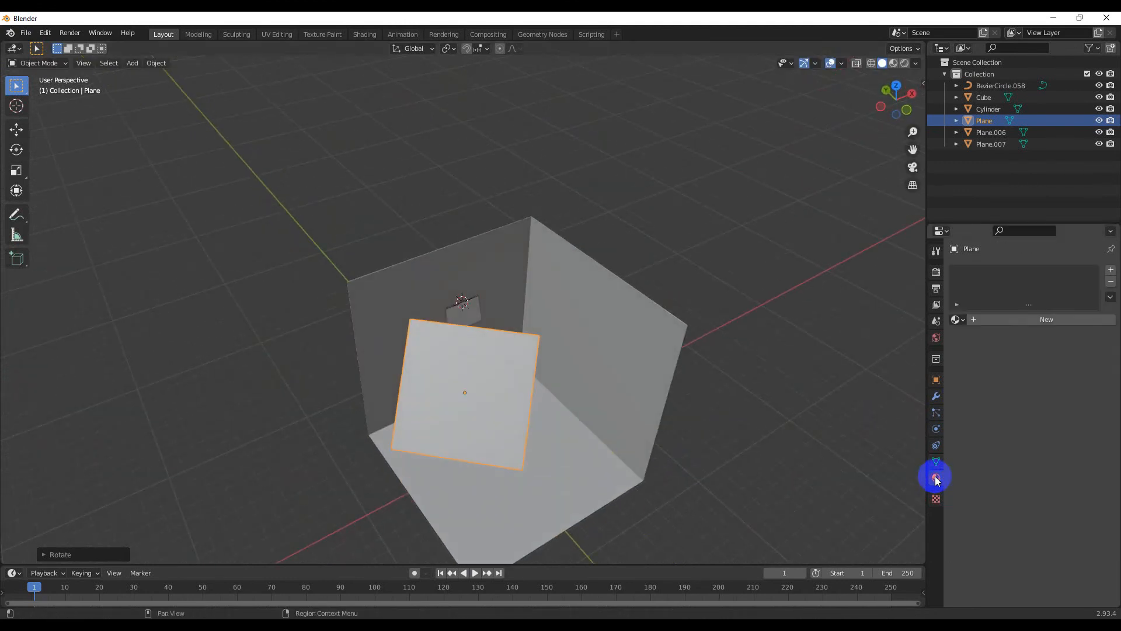
pyautogui.click(1027, 320)
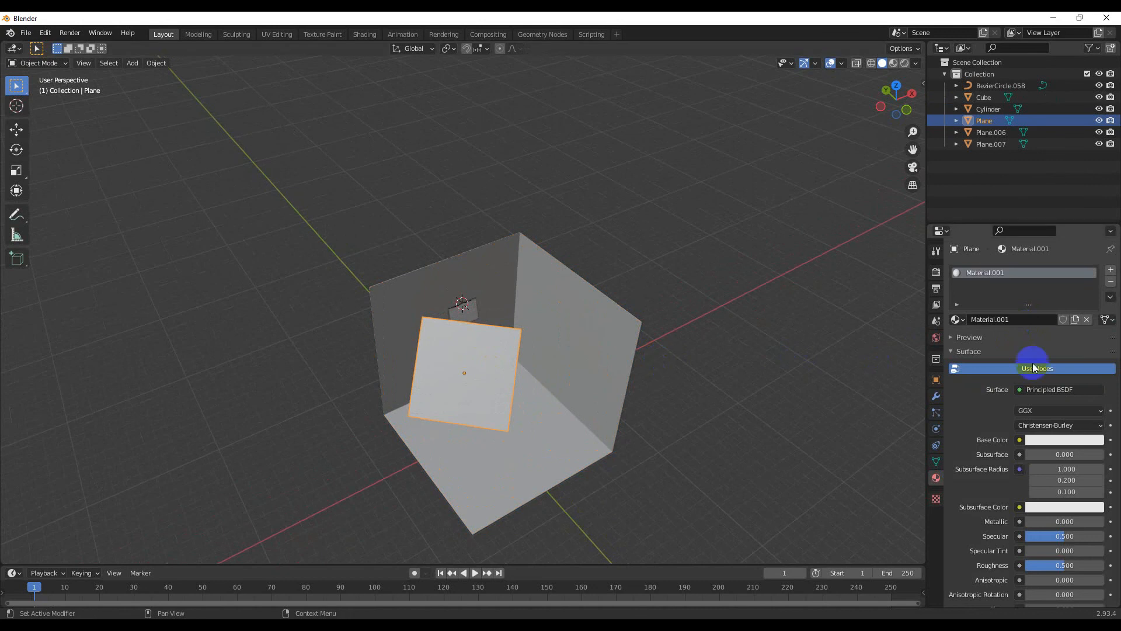
# - Give the tilted plane's material a white emission color and set its emission strength to 10.8
pyautogui.scroll(-8, 1034, 367)
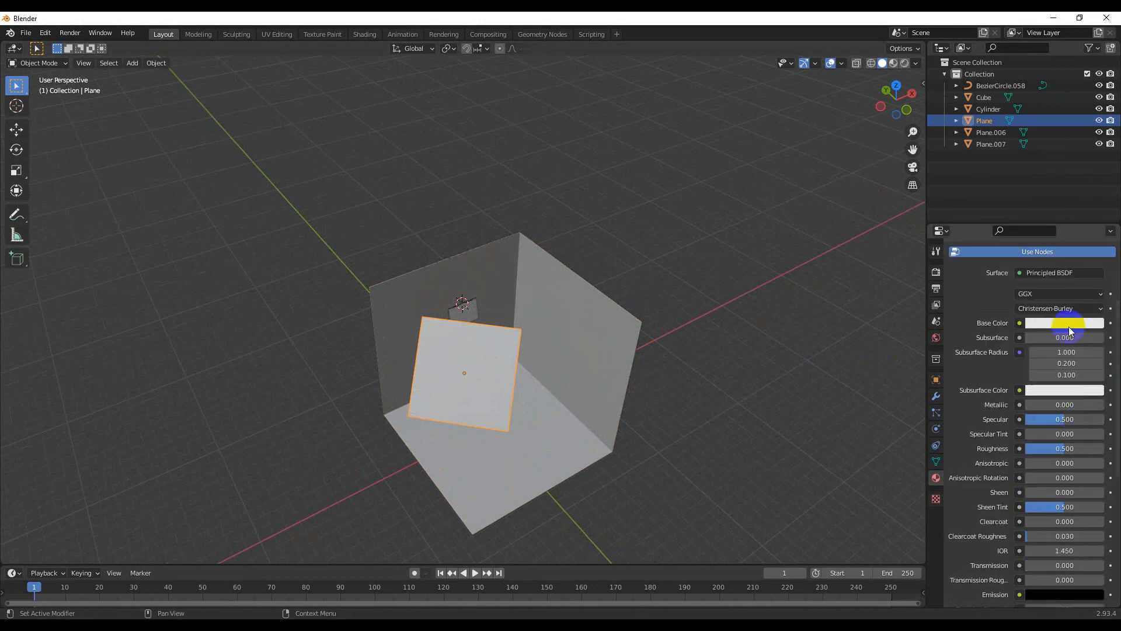
pyautogui.click(1063, 477)
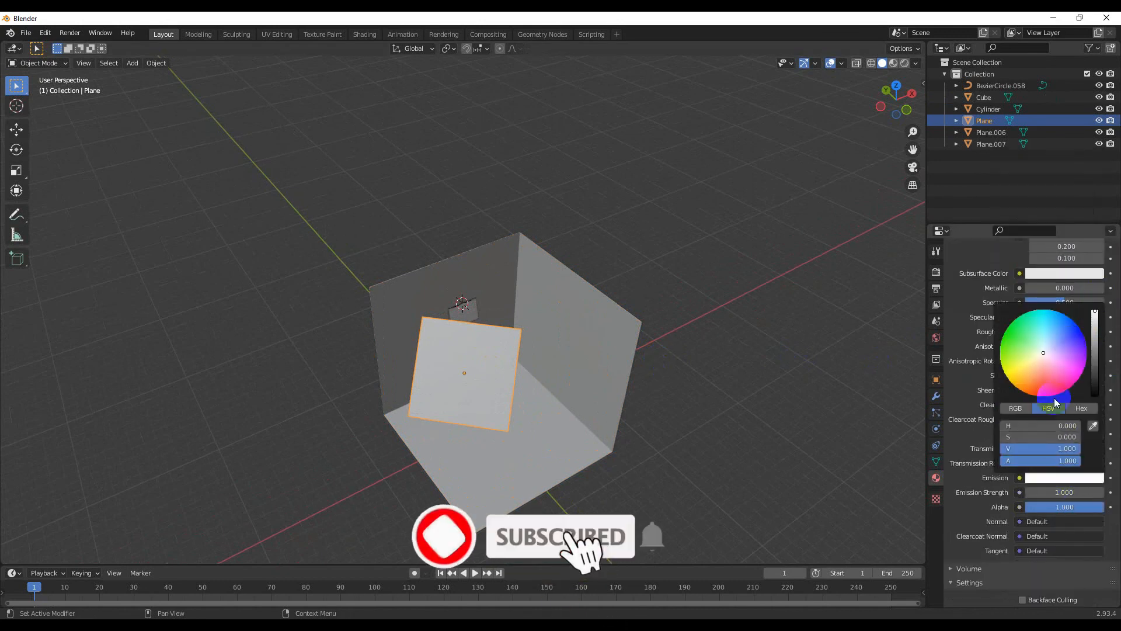
pyautogui.moveTo(1058, 493); pyautogui.dragTo(1120, 492)
pyautogui.scroll(1, 668, 447)
pyautogui.scroll(4, 668, 448)
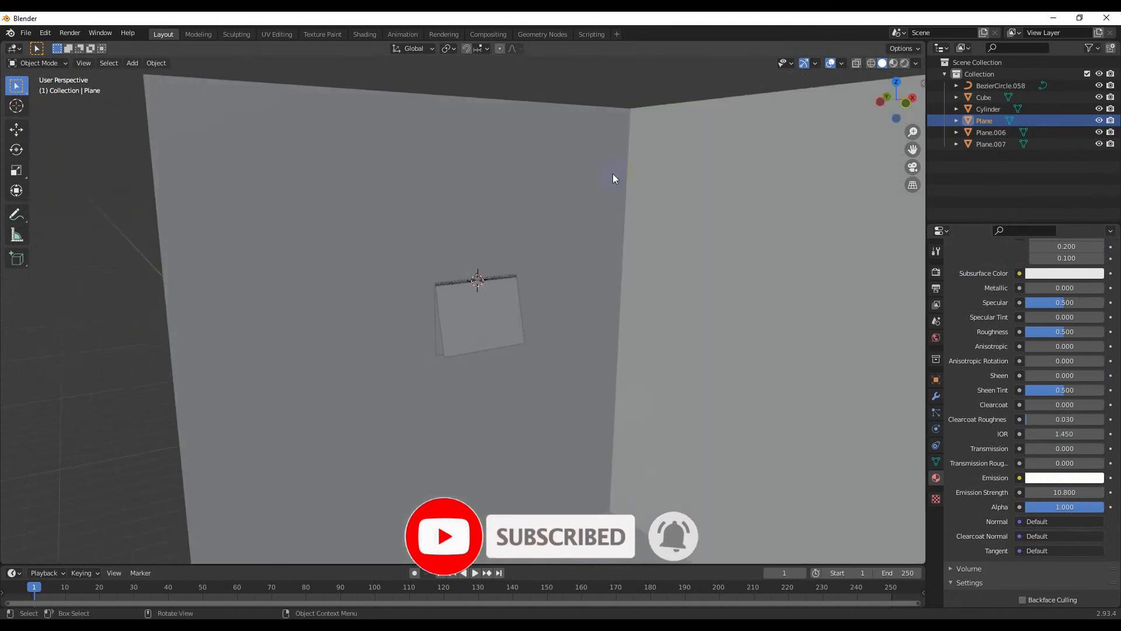
# - Set the render engine to Cycles and show the Layout viewport in Rendered shading
pyautogui.click(445, 35)
pyautogui.click(1031, 88)
pyautogui.click(1028, 129)
pyautogui.click(165, 34)
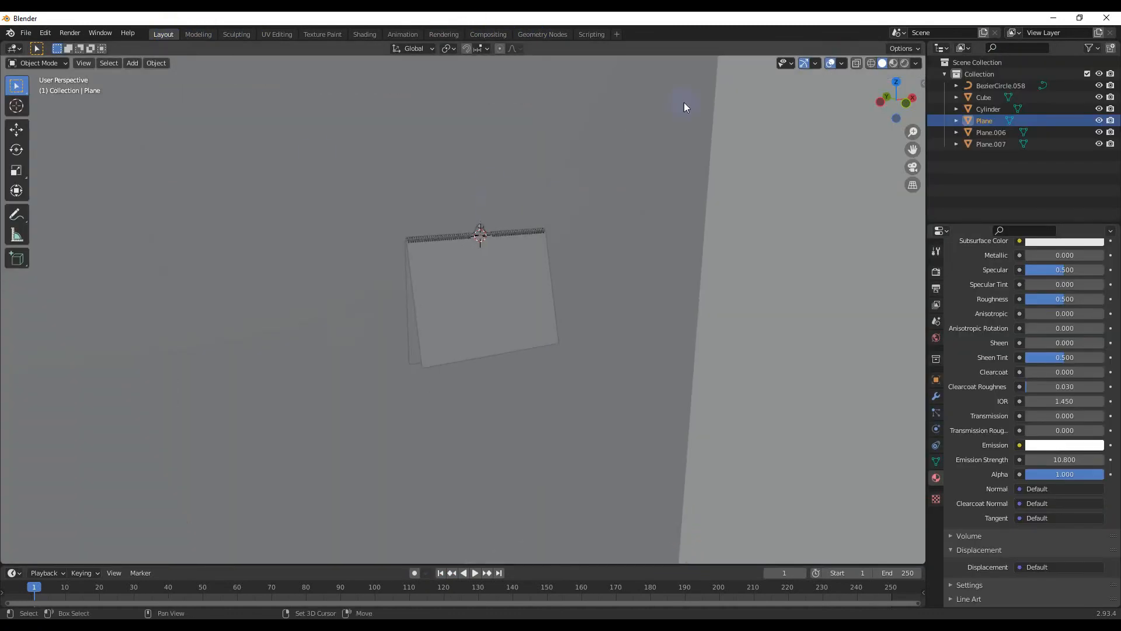
pyautogui.click(905, 63)
# - Create a new material for the calendar's binding rings with roughness 0.140 and a dark grey base color
pyautogui.click(508, 235)
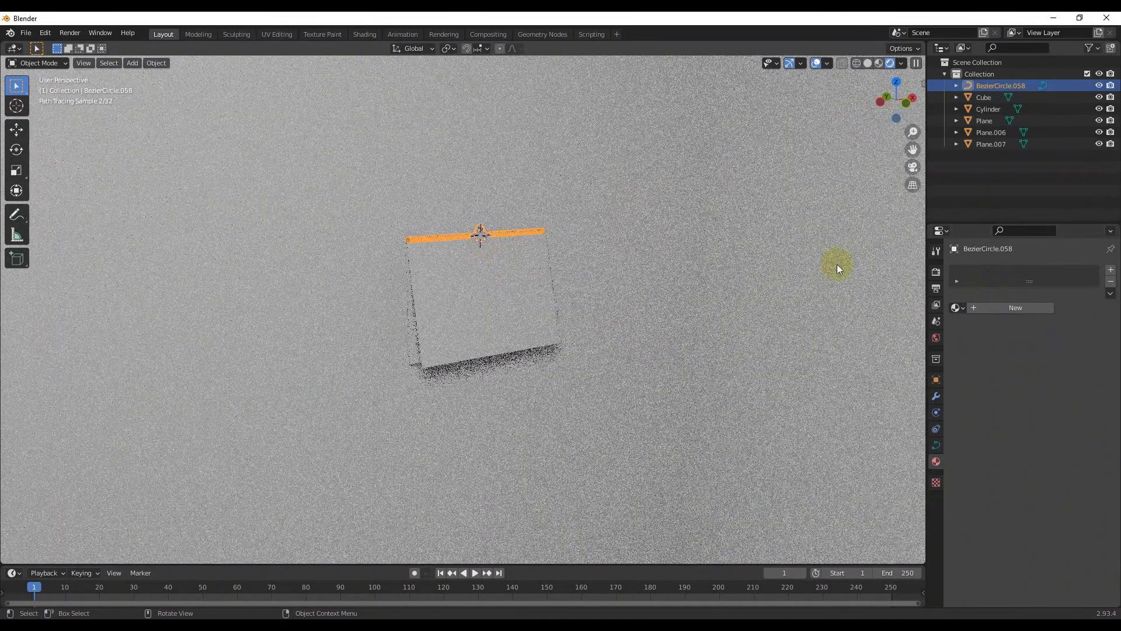
pyautogui.click(999, 307)
pyautogui.click(1059, 407)
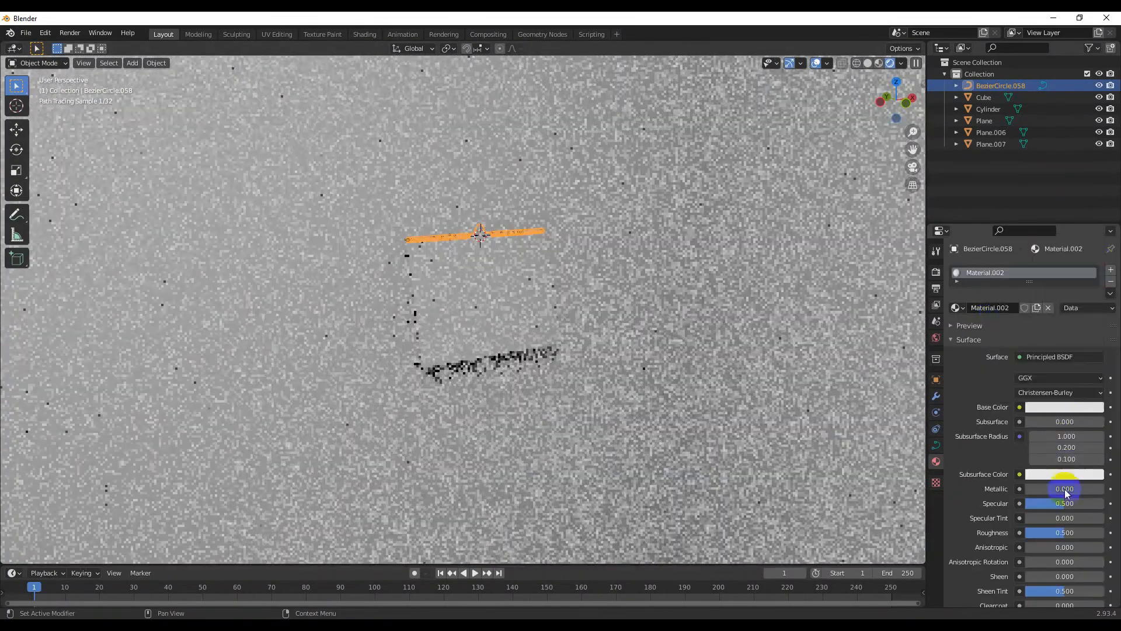
pyautogui.moveTo(1065, 532); pyautogui.dragTo(1021, 533)
pyautogui.click(1062, 408)
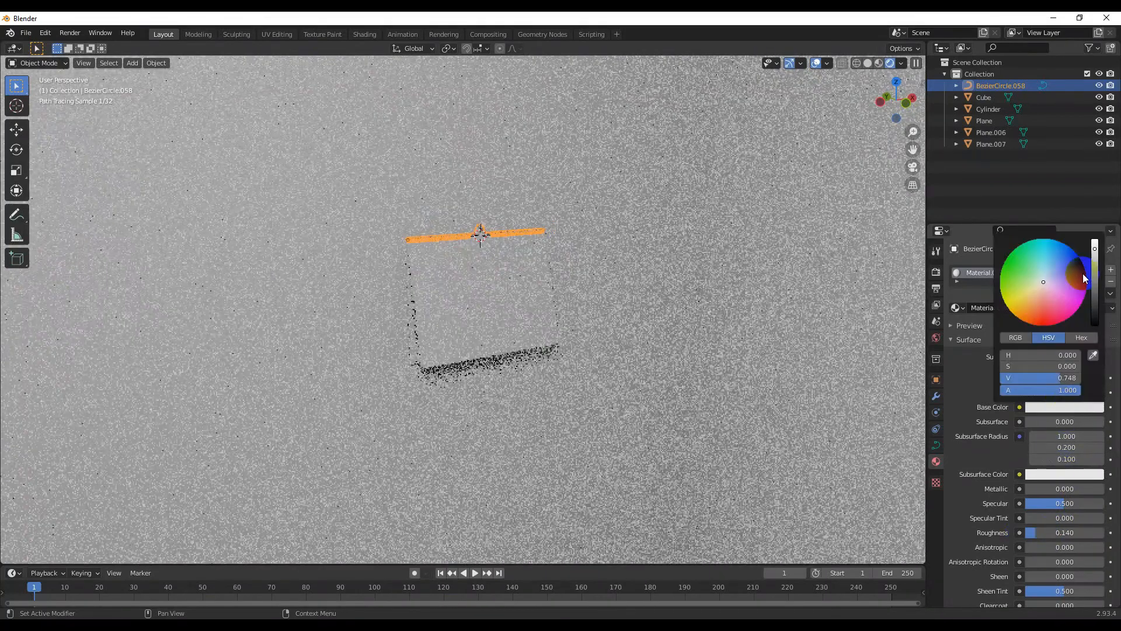
pyautogui.moveTo(1095, 278); pyautogui.dragTo(1101, 305)
# - Create a new material for the room walls and darken its base color slightly to a light grey
pyautogui.click(696, 318)
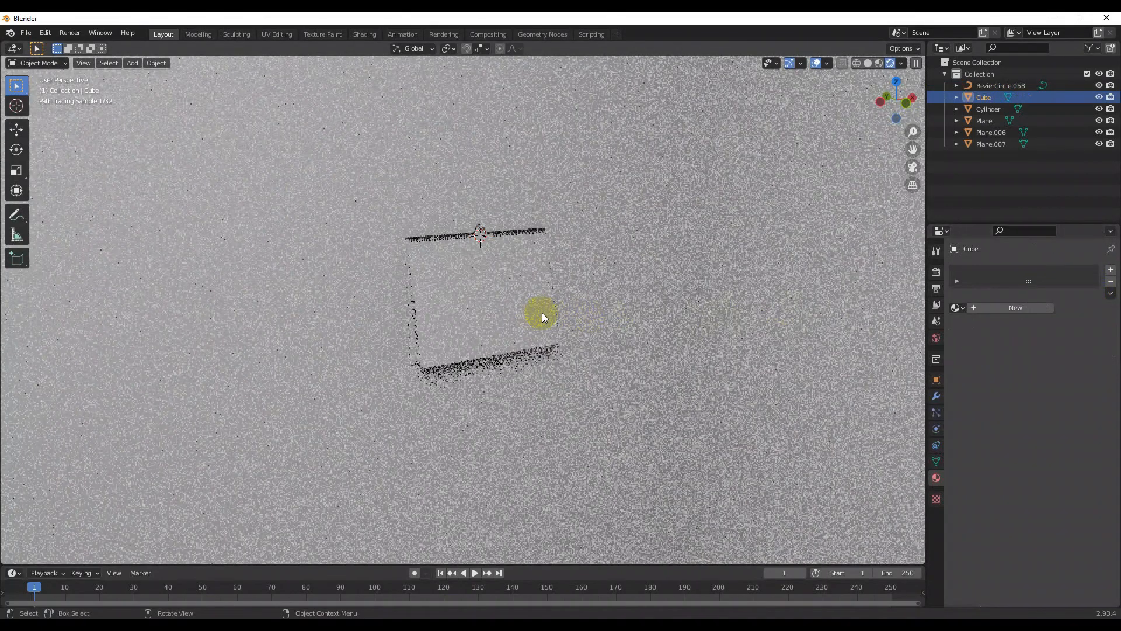
pyautogui.click(997, 309)
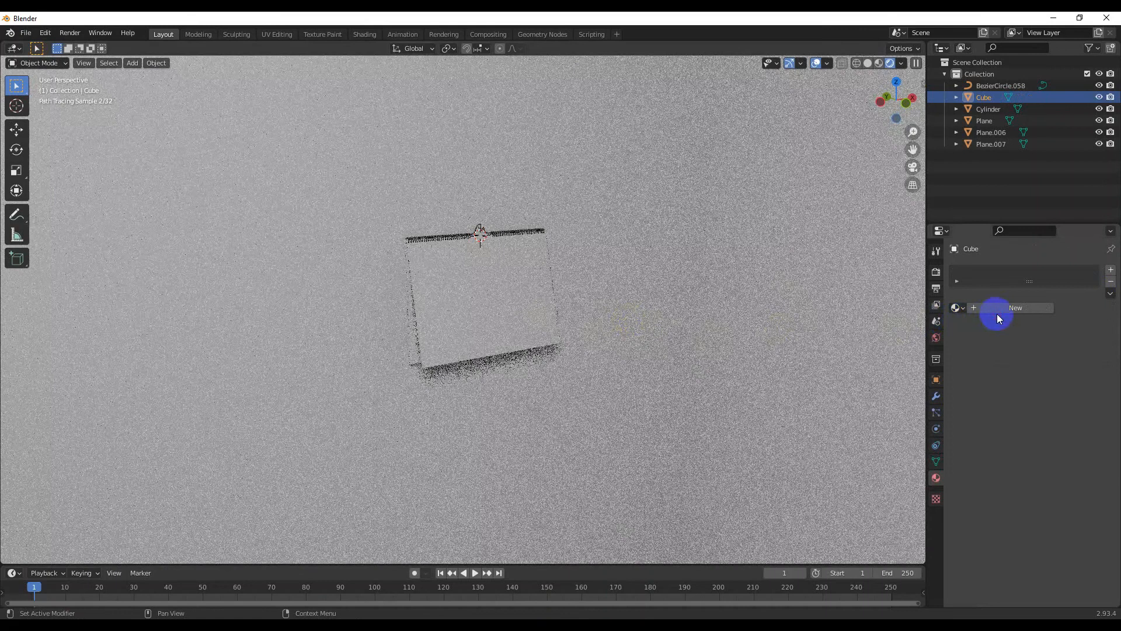
pyautogui.click(1058, 407)
pyautogui.moveTo(1094, 252); pyautogui.dragTo(1097, 259)
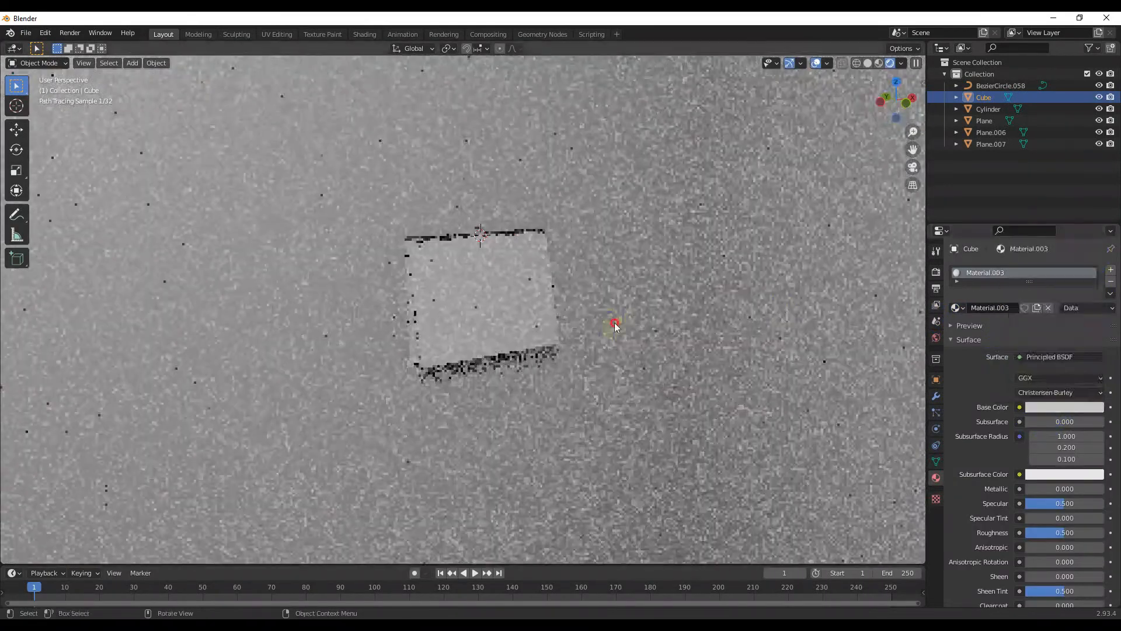
# - Switch the viewport to Material Preview shading and inspect the calendar and the whole room with the emissive plane
pyautogui.click(877, 63)
pyautogui.scroll(3, 449, 225)
pyautogui.moveTo(449, 225); pyautogui.dragTo(423, 237, button='middle')
pyautogui.scroll(-9, 432, 243)
pyautogui.scroll(-5, 439, 247)
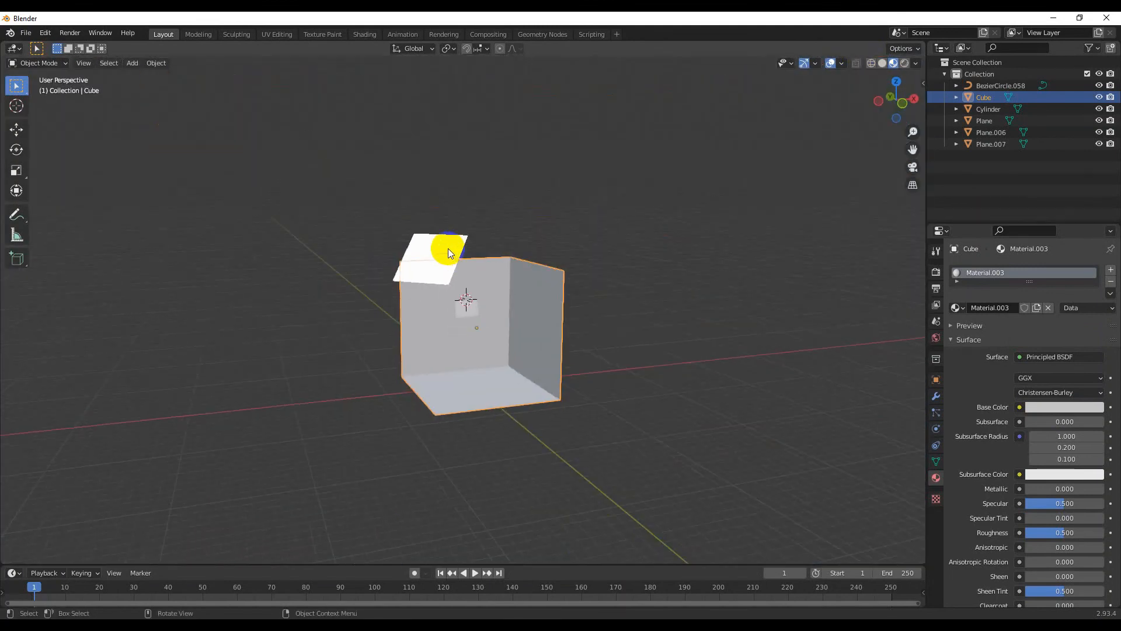